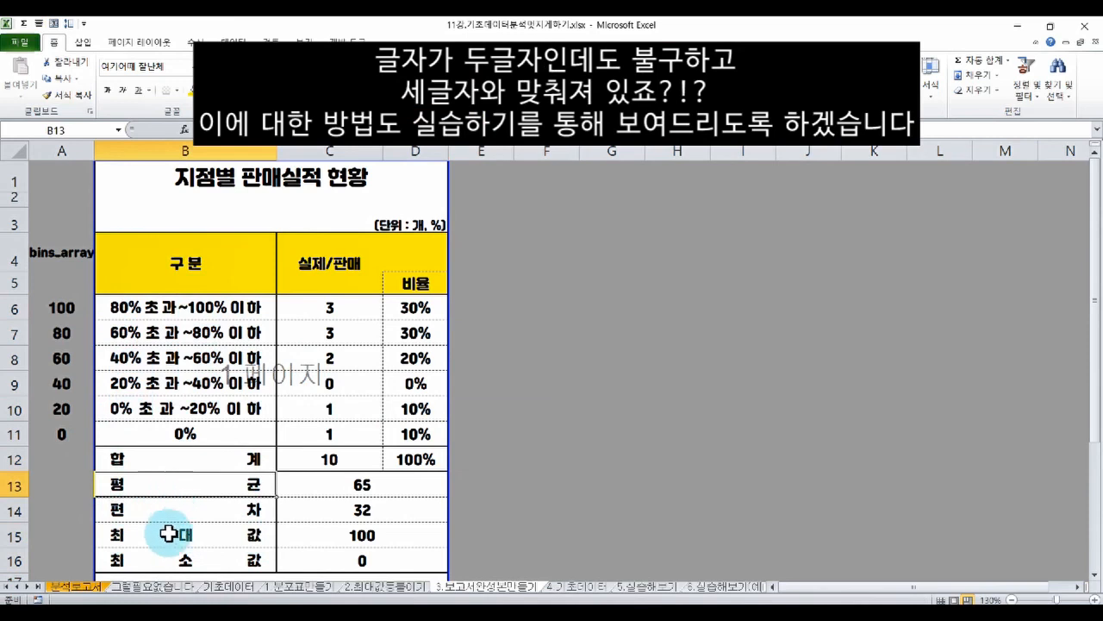
Step: Examine the label alignment in the 구분 column and the unit note above the finished sales report
click(181, 532)
click(188, 489)
drag(188, 489, 185, 554)
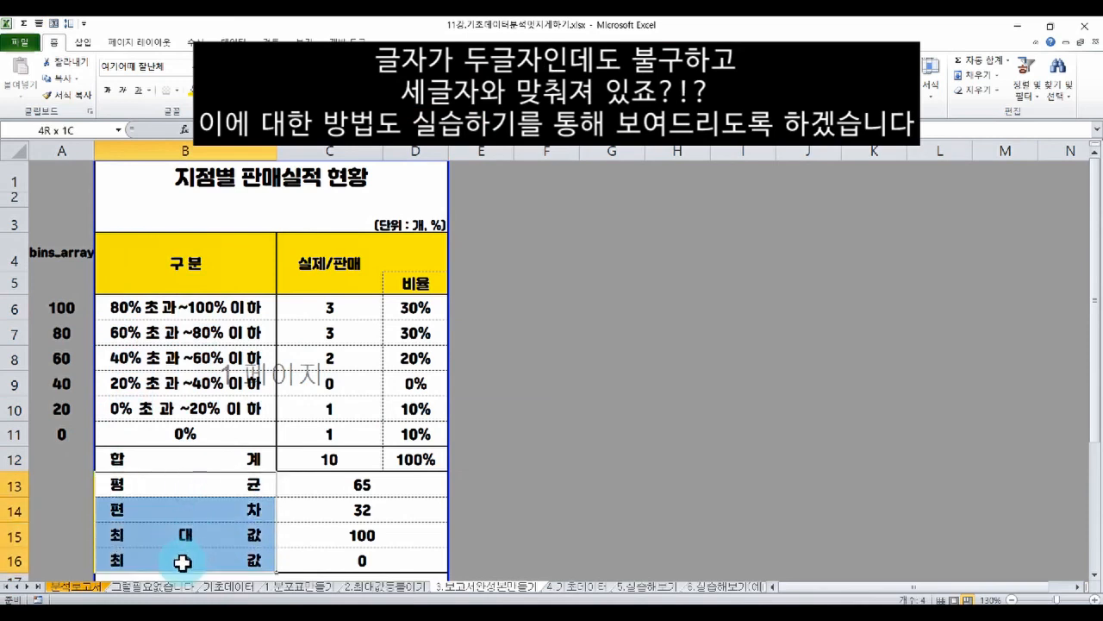
drag(169, 333, 226, 565)
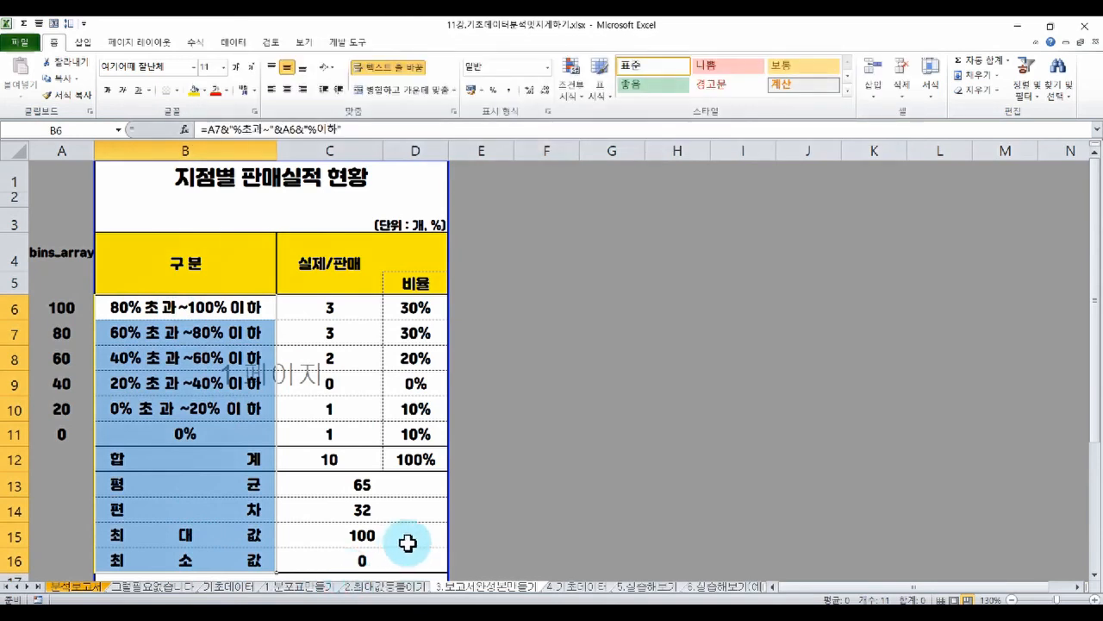
click(436, 225)
click(545, 228)
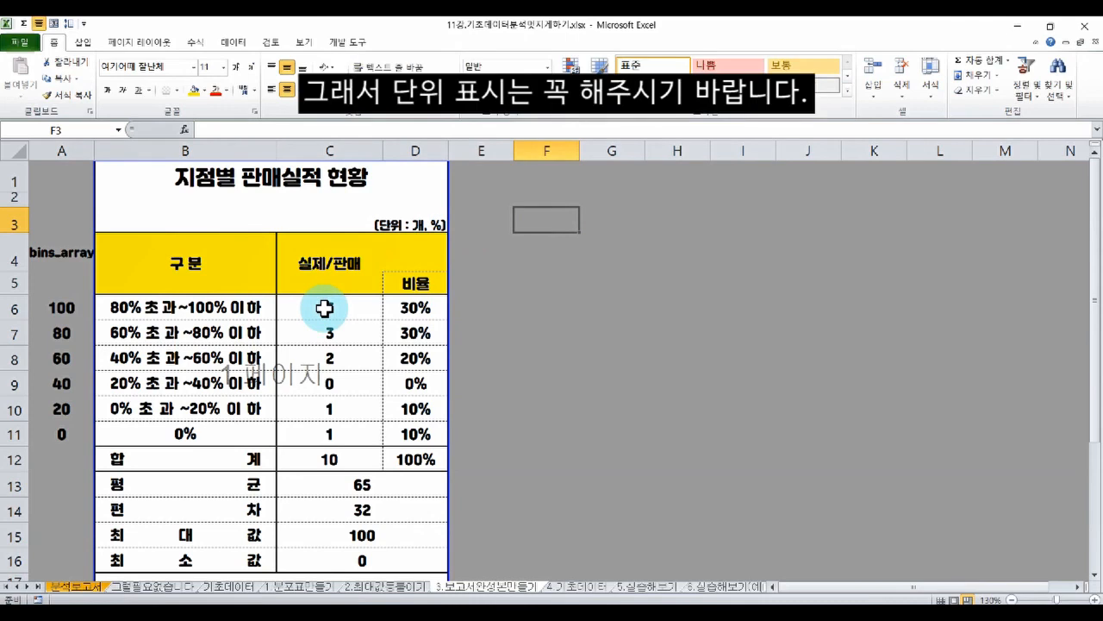
Step: Switch to the 4.기초데이터 sheet and add the header 백분율 in E2, beside 실제판매량
click(585, 581)
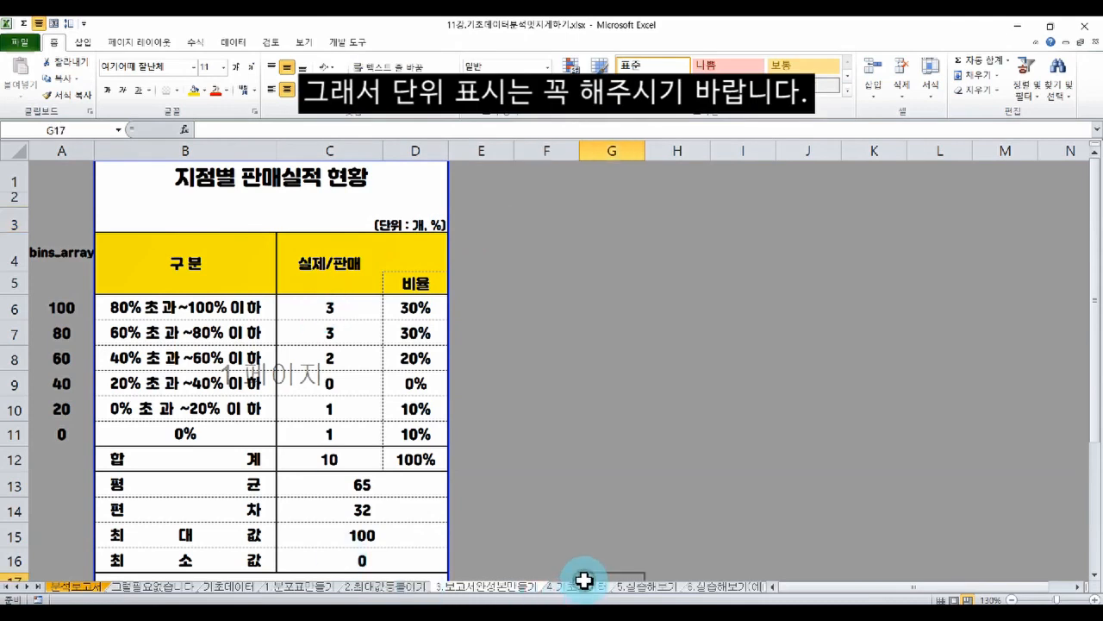
click(573, 586)
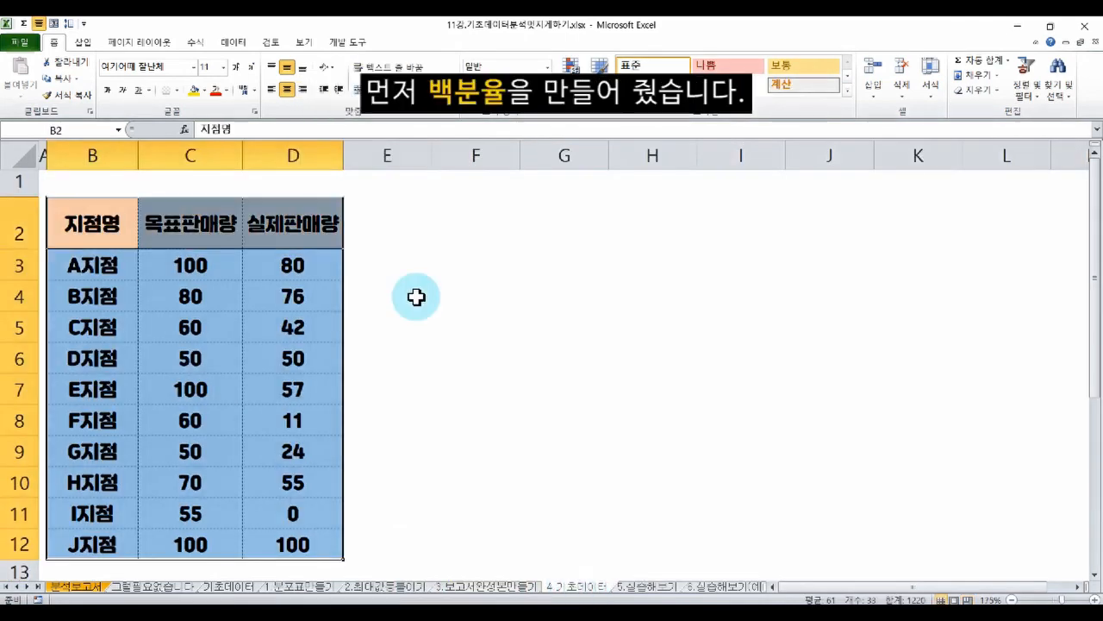
click(365, 259)
click(388, 231)
text(qorqnsdbf)
key(Return)
Step: Enter the formula =D3/C3*100 in E3 to calculate A지점's percentage
text(=)
key(Left)
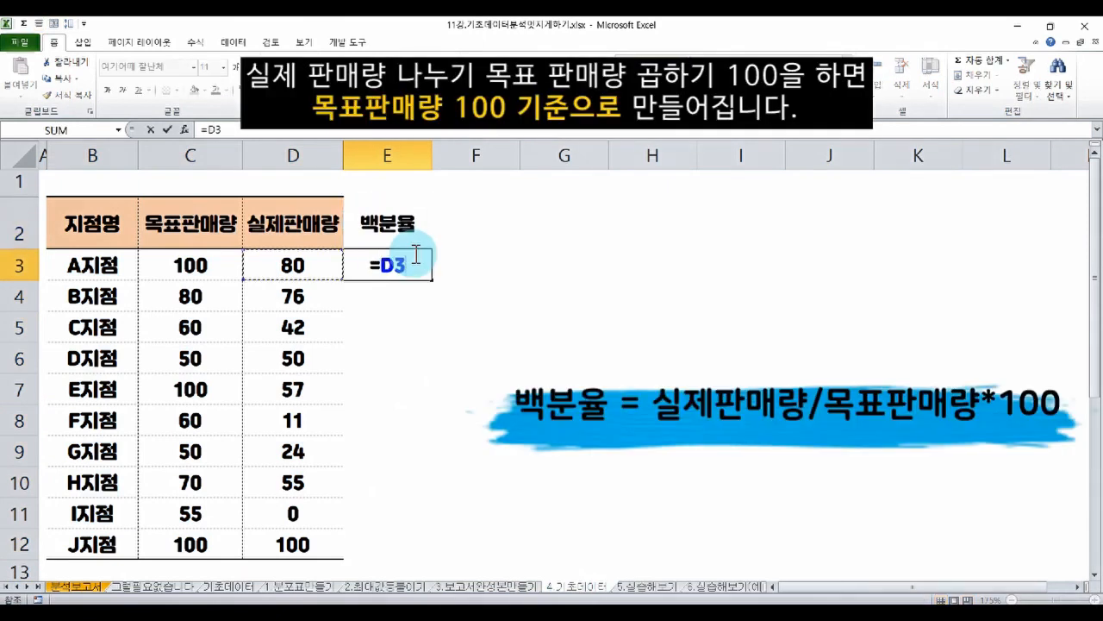
text(/)
key(Left)
key(Left)
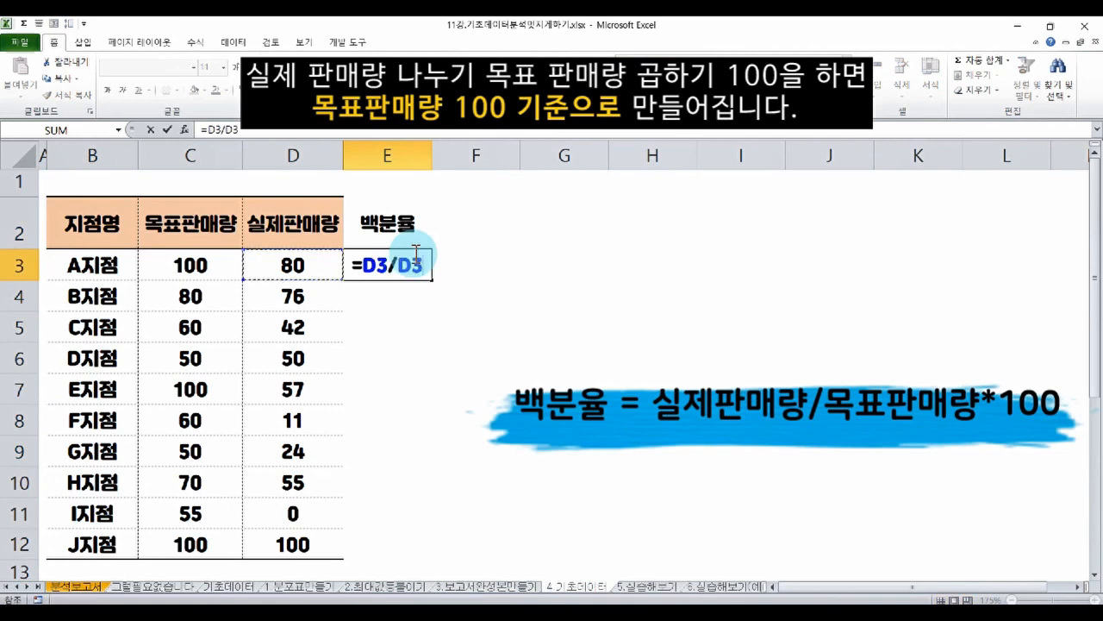
text(*100)
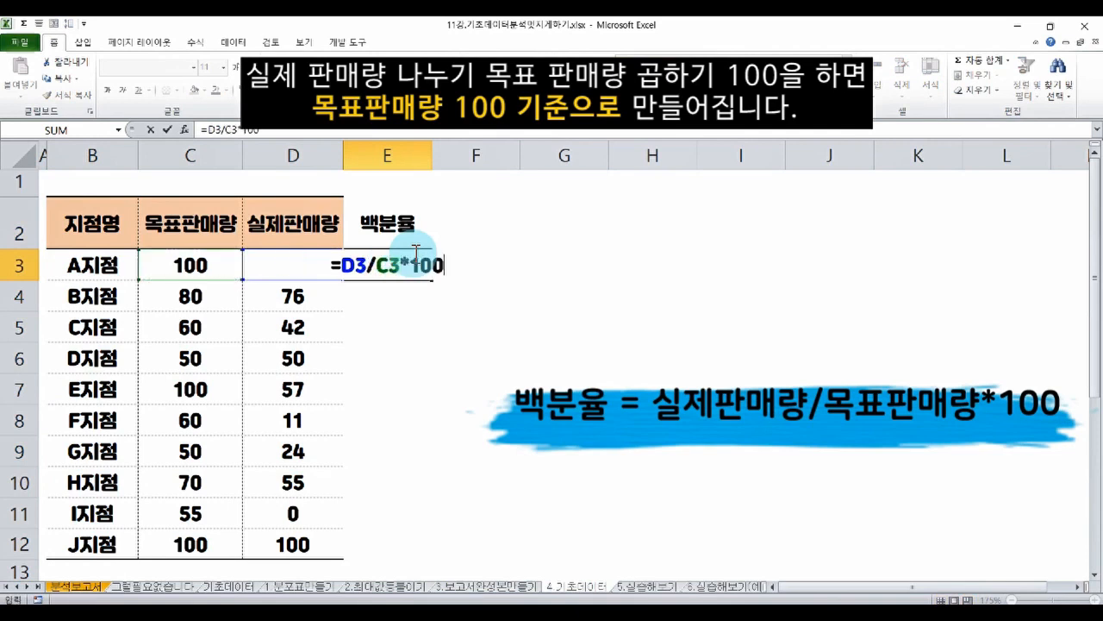
key(Return)
Step: Copy the percentage formula in E3, try auto-filling it down the column, and undo the fill
click(413, 254)
key(ctrl+c)
key(Left)
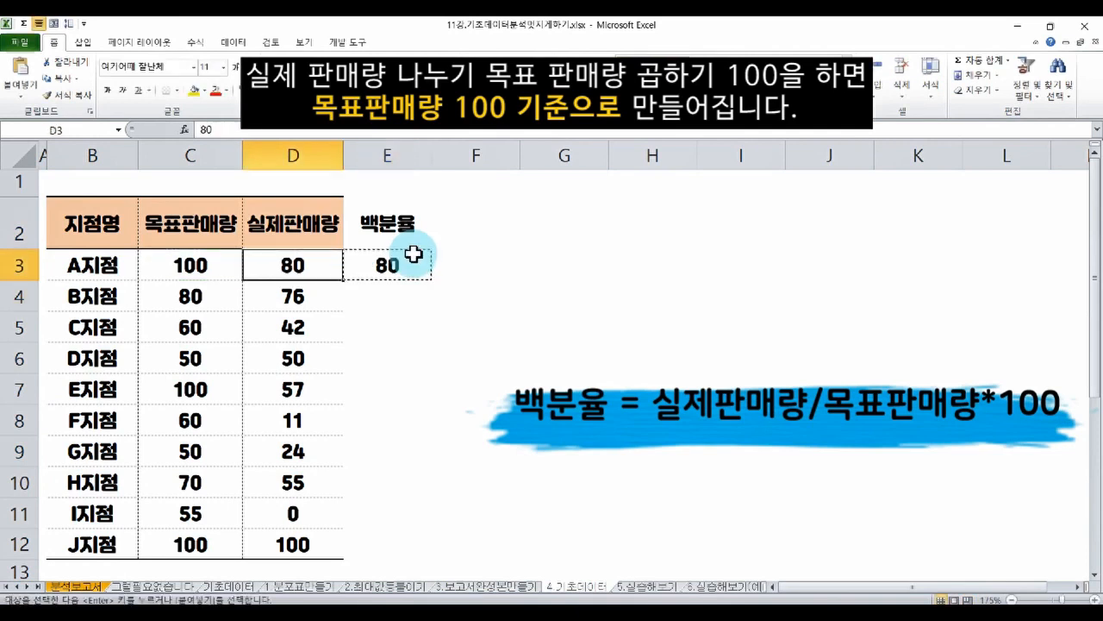
key(ctrl+Down)
key(Right)
key(ctrl+shift+Up)
key(Left)
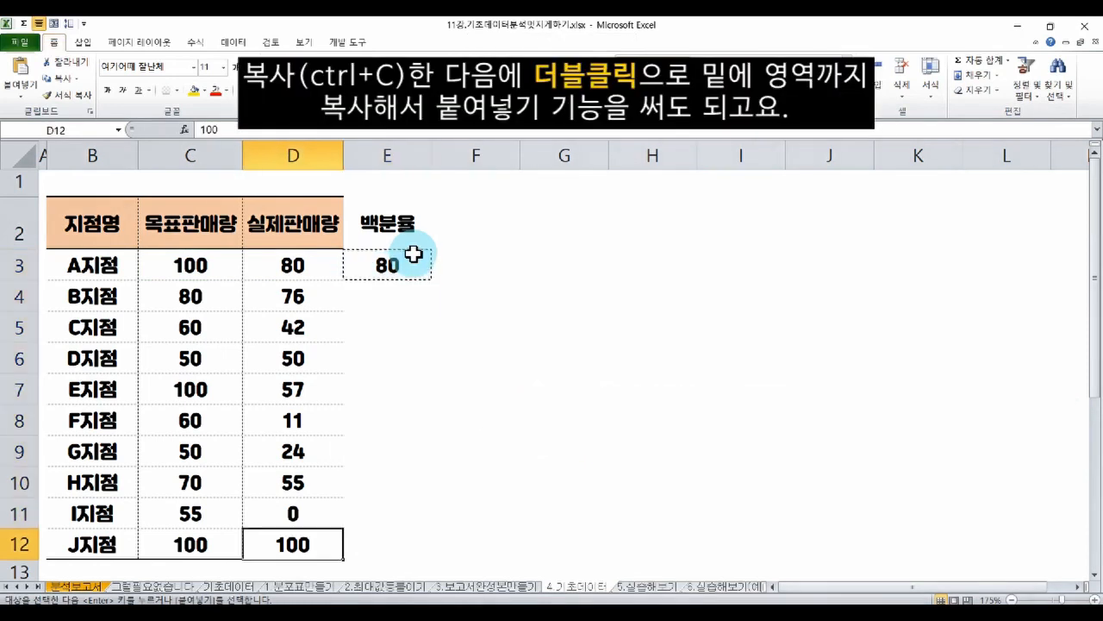
click(413, 253)
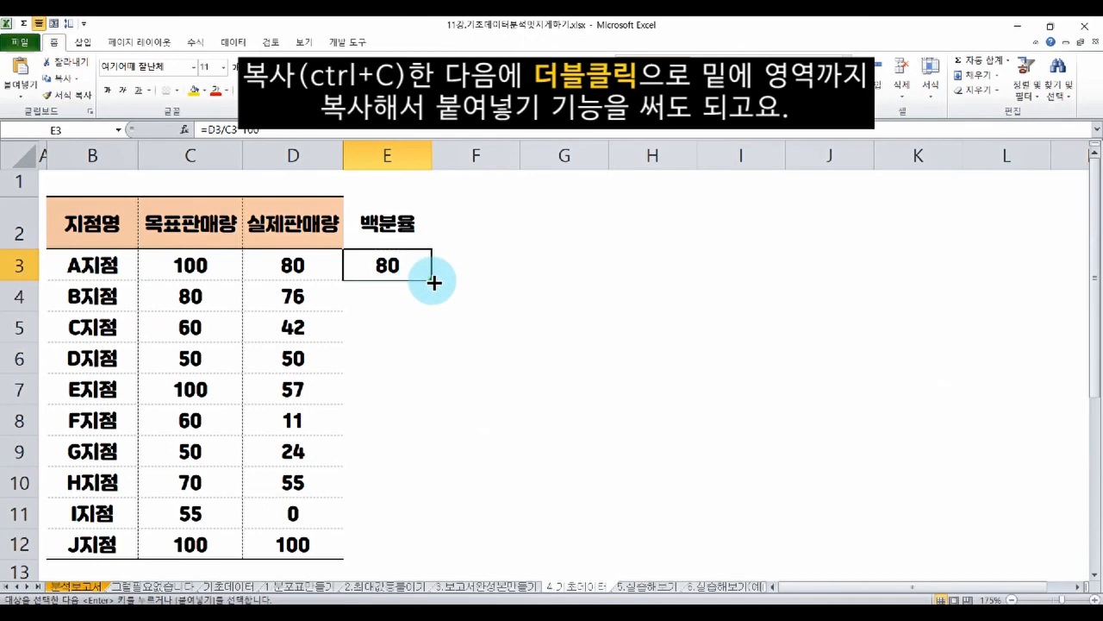
double_click(432, 280)
click(414, 328)
key(ctrl+z)
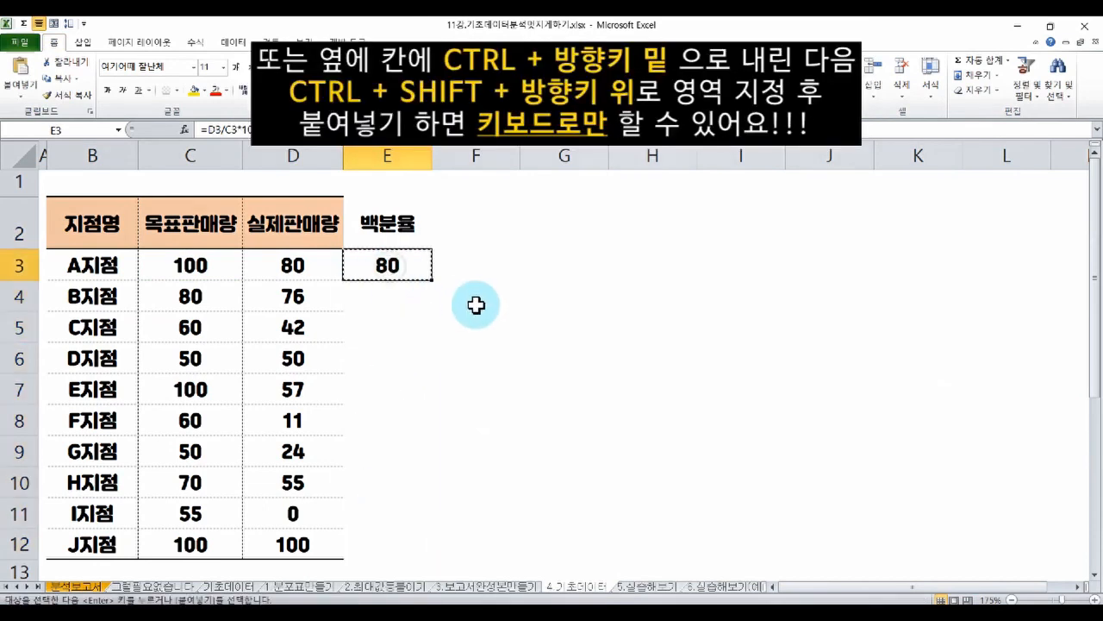
Step: Paste the copied percentage formula into E3:E12, selecting the range from its last row upward, and undo the paste
key(Left)
key(ctrl+Down)
key(Up)
key(Up)
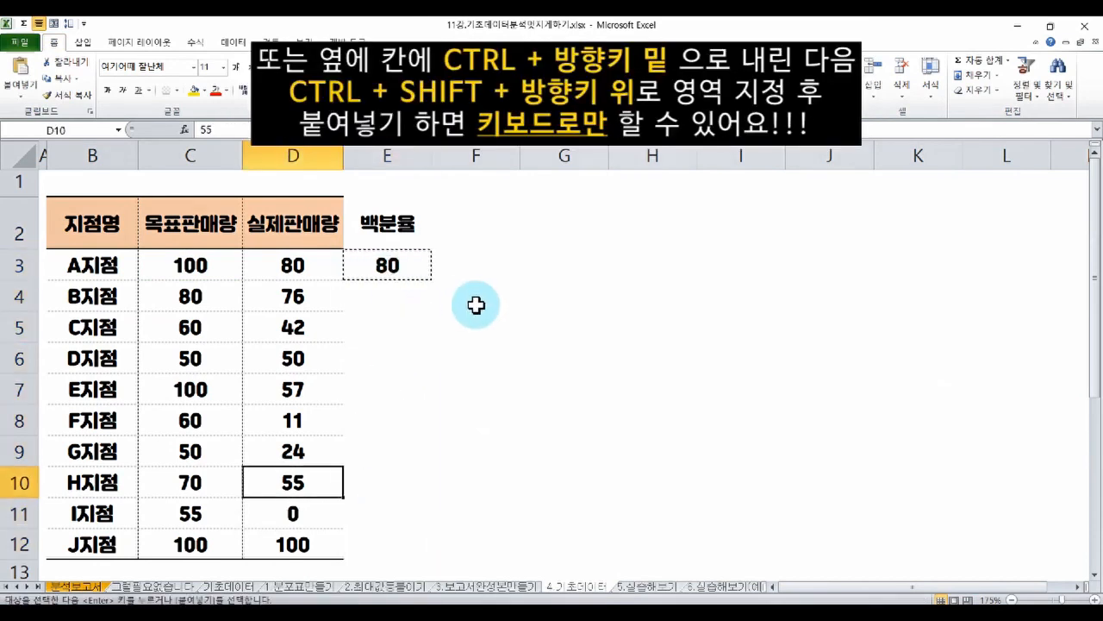
key(Down)
key(Down)
key(Right)
key(ctrl+shift+Up)
key(ctrl+alt+v)
key(Return)
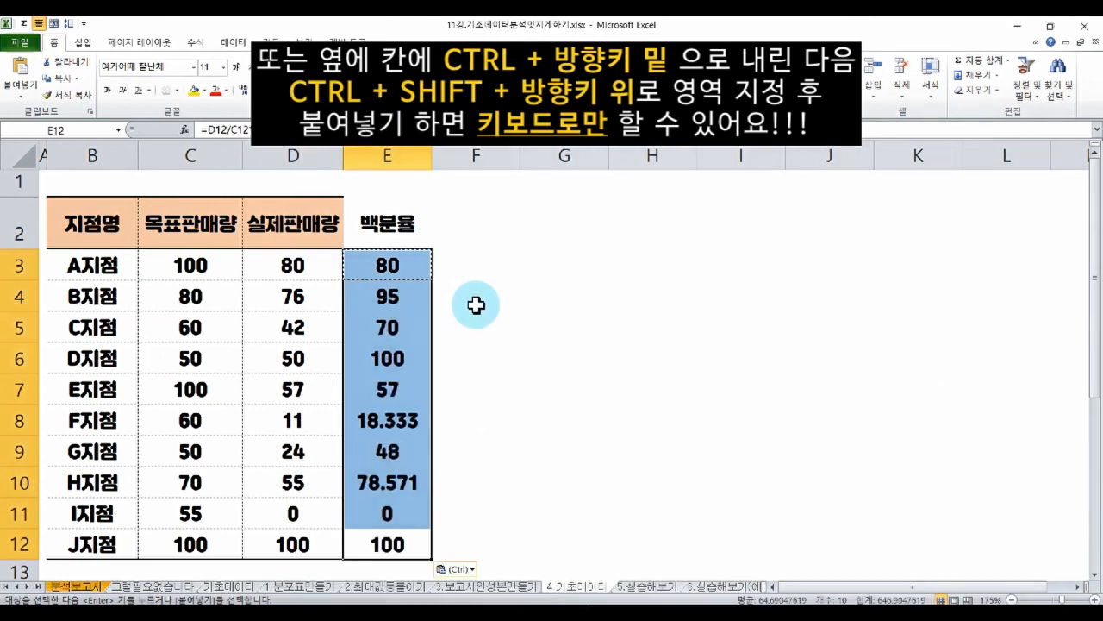
click(427, 325)
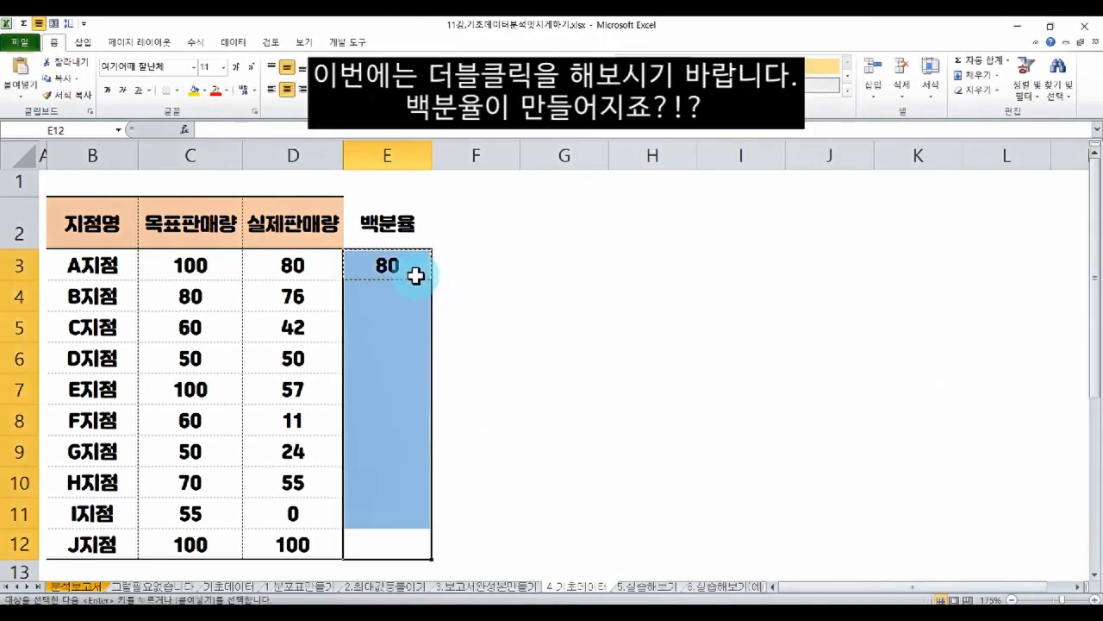
Step: Auto-fill the percentage formula from E3 down to E12
click(416, 275)
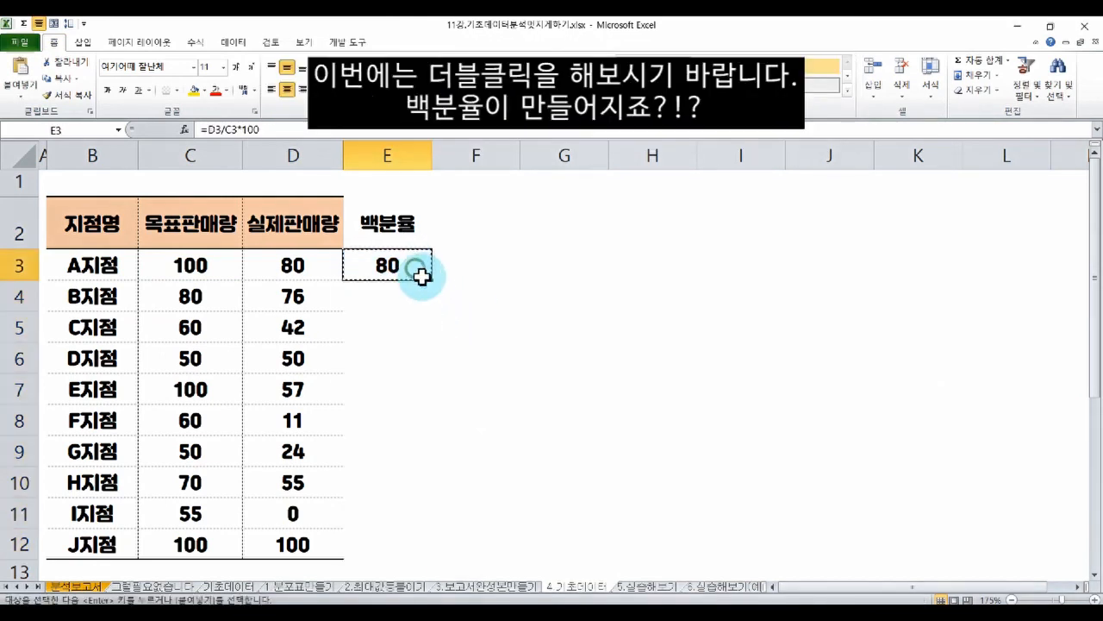
double_click(432, 280)
click(396, 298)
click(382, 327)
drag(377, 210, 388, 544)
Step: Copy the 실제판매량 column (D2:D12) and paste only its formats (서식) onto the 백분율 column starting at E2
drag(293, 222, 309, 548)
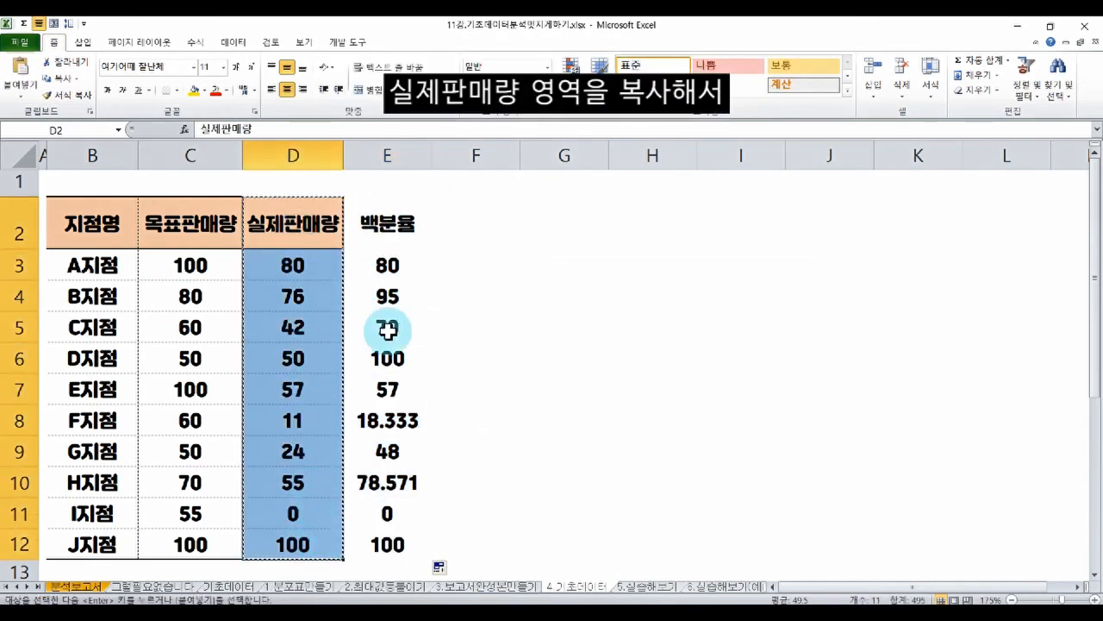
key(ctrl+c)
click(410, 223)
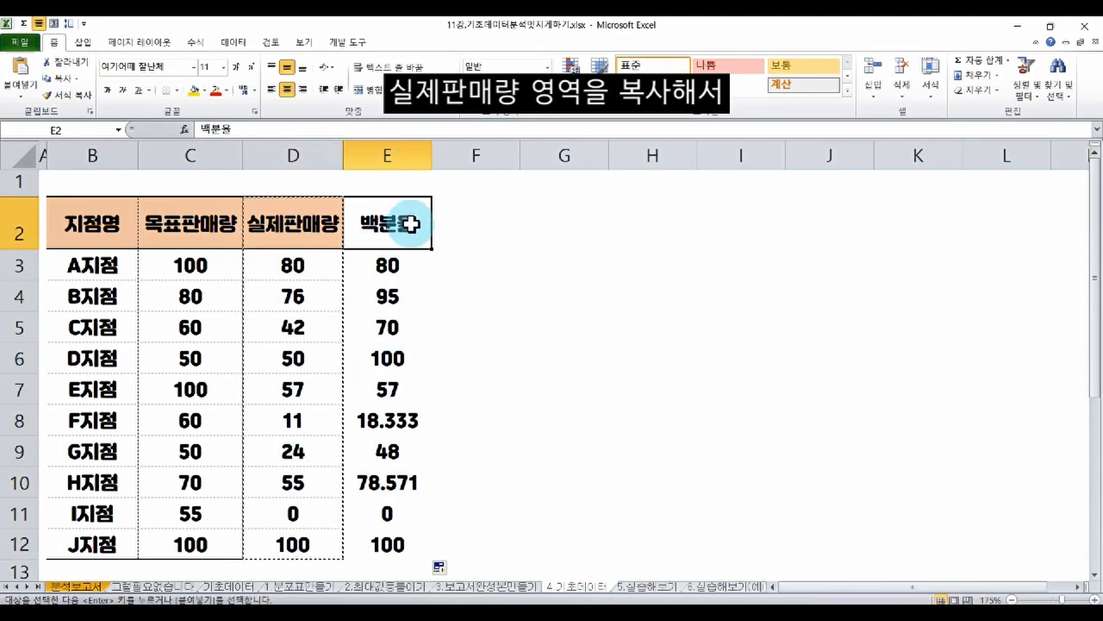
key(alt+e)
key(s)
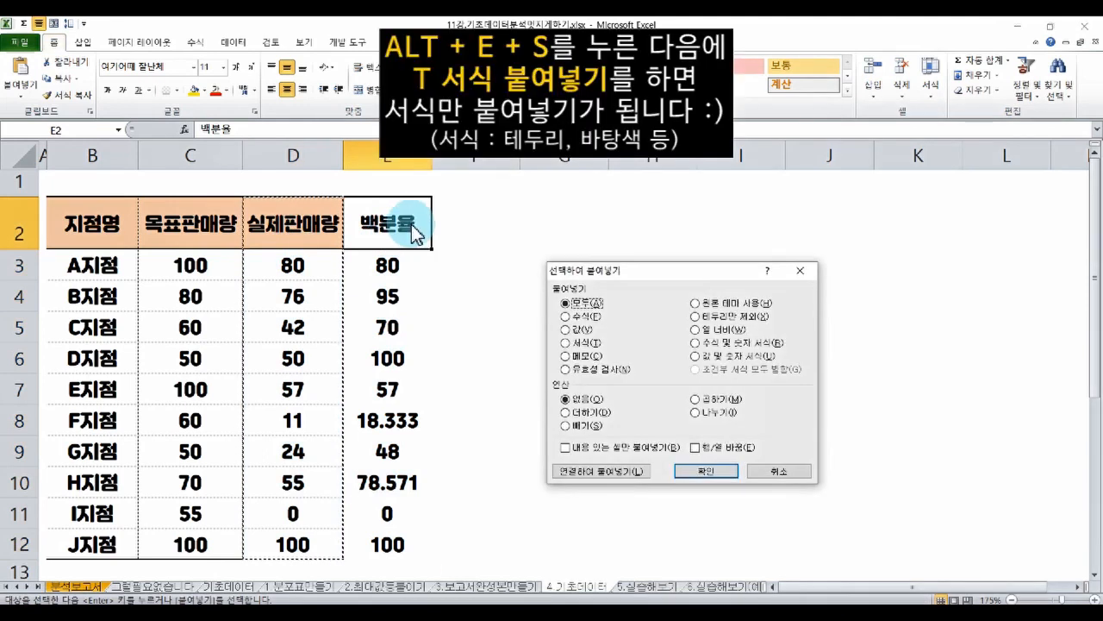
key(t)
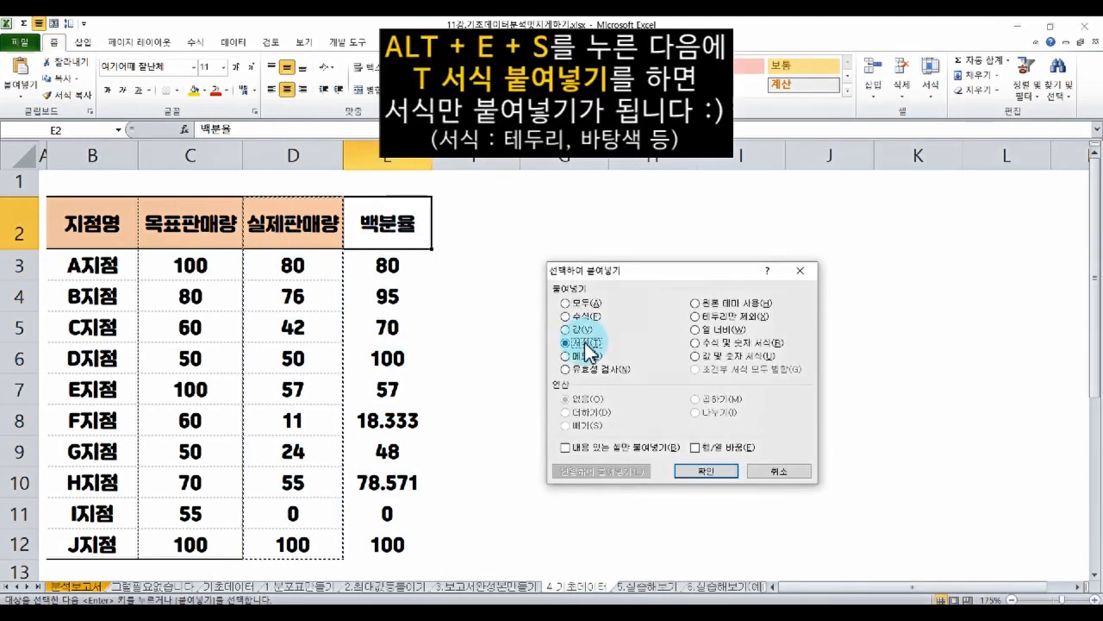
key(Return)
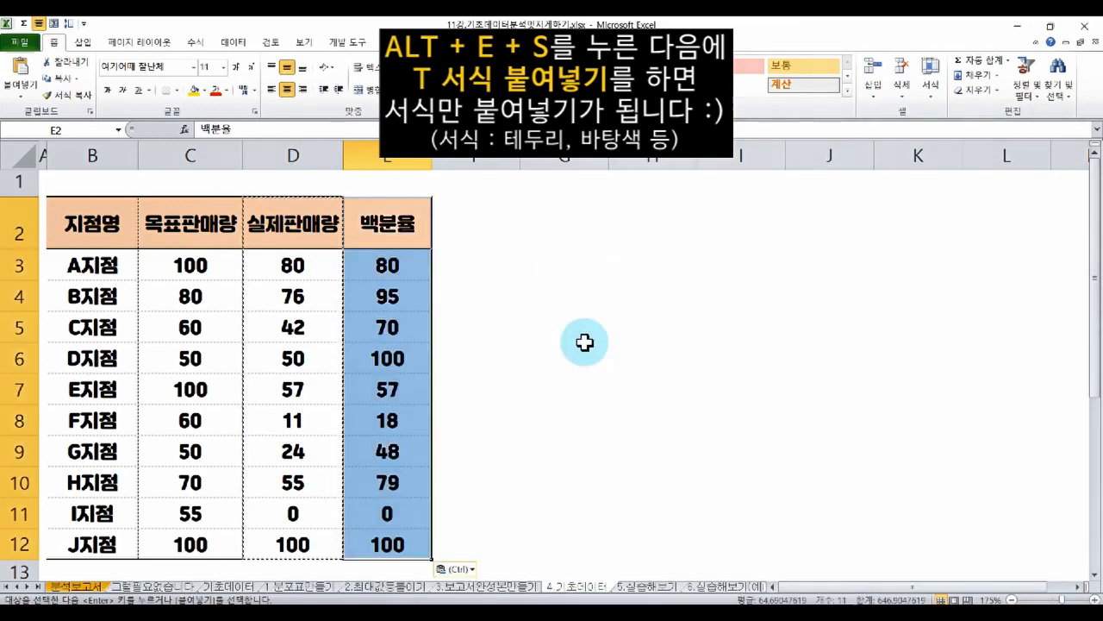
key(Escape)
key(Down)
key(Down)
key(Down)
key(Down)
key(Down)
key(Down)
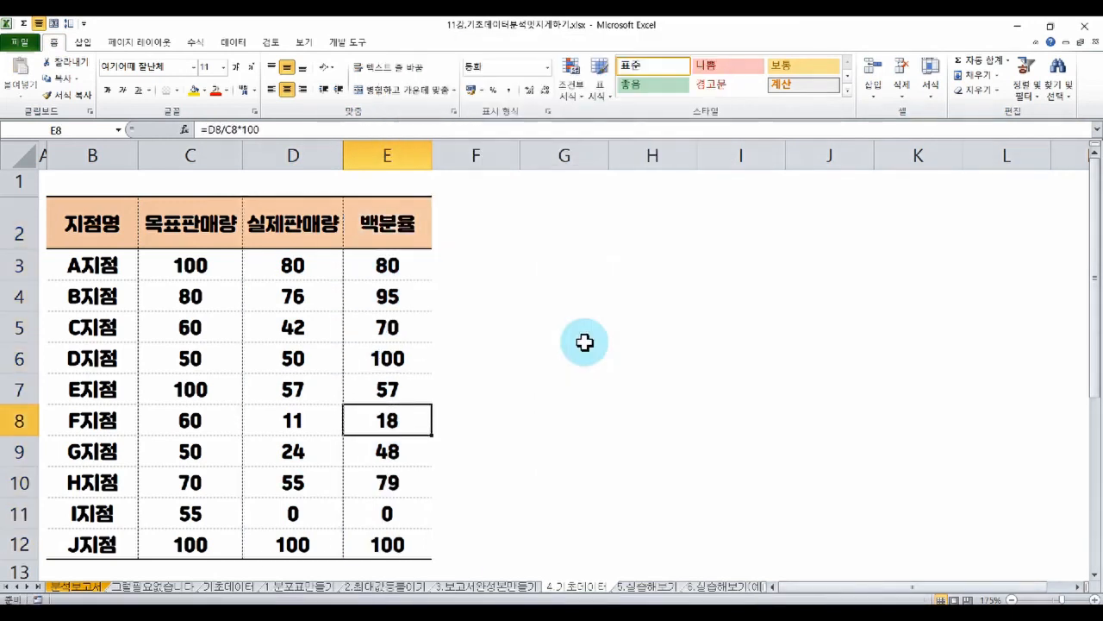
Step: Compare the empty 구분 cells on the 5.실습해보기 sheet with the range-label formulas in 3.보고서완성본만들기, and return to the practice sheet
click(648, 586)
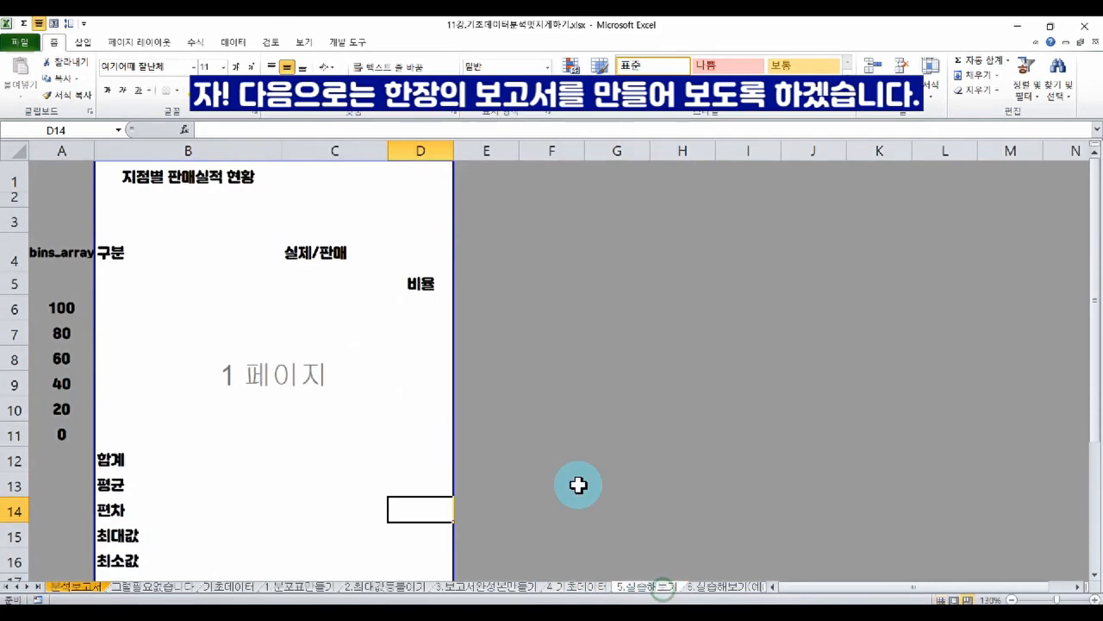
click(143, 288)
click(123, 306)
click(131, 282)
click(123, 302)
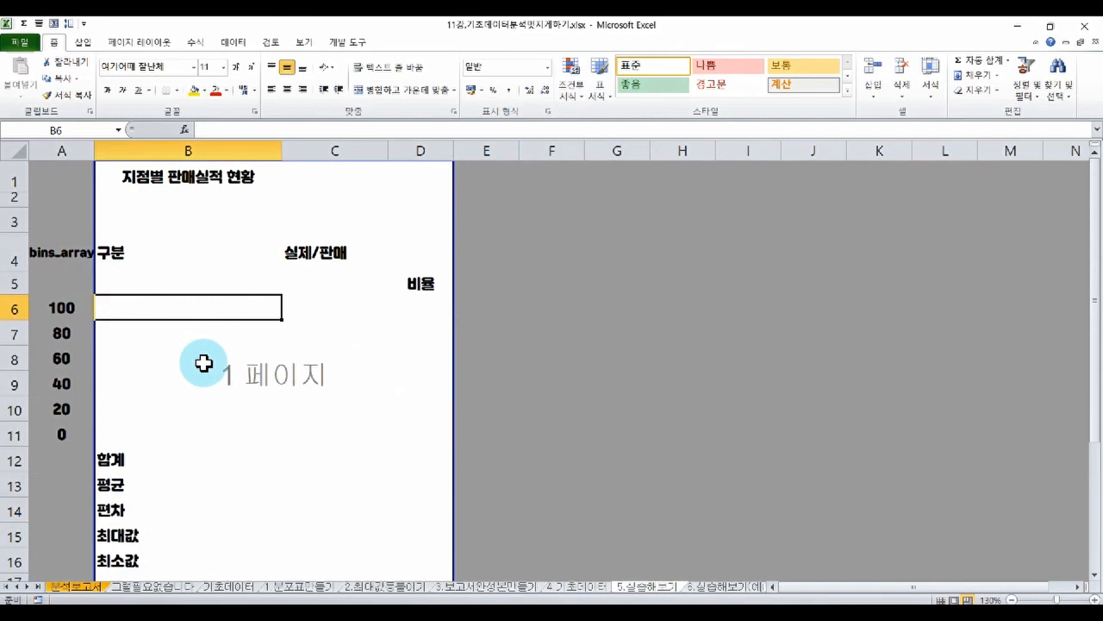
click(457, 586)
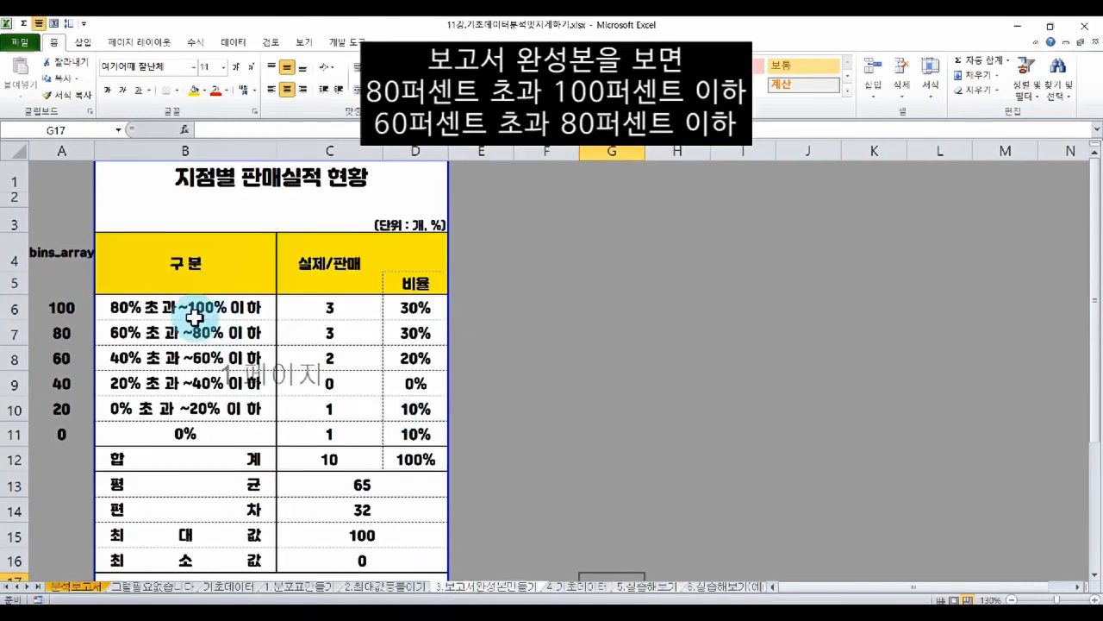
click(138, 314)
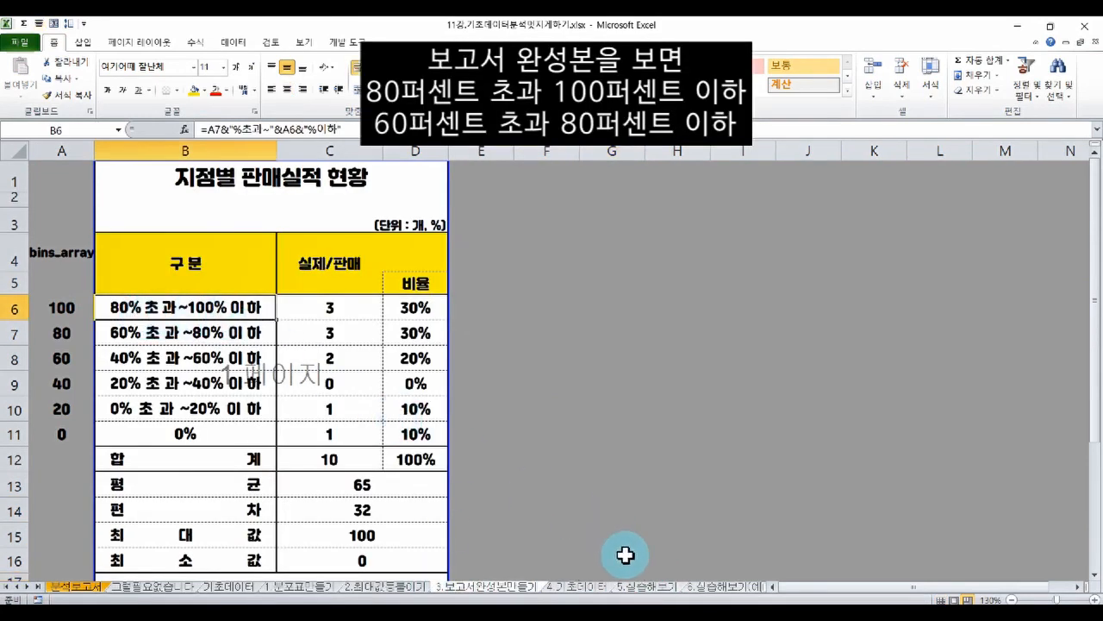
click(212, 331)
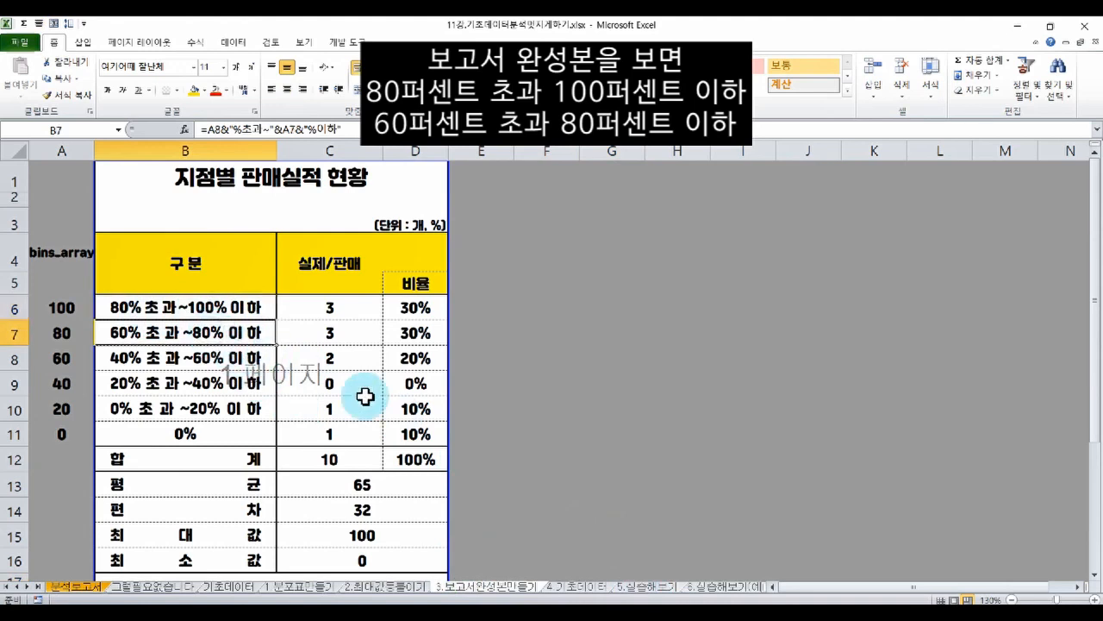
click(651, 586)
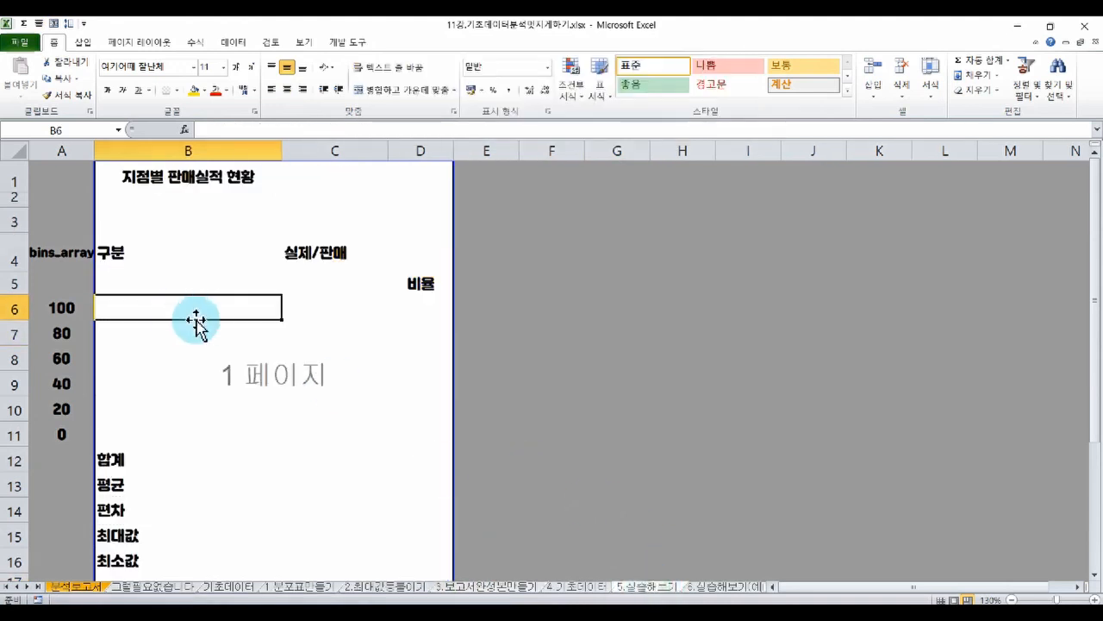
Step: Enter the formula =A7&"%초과~" in B6 so the lower-bound label is built from the bins_array value
text(1)
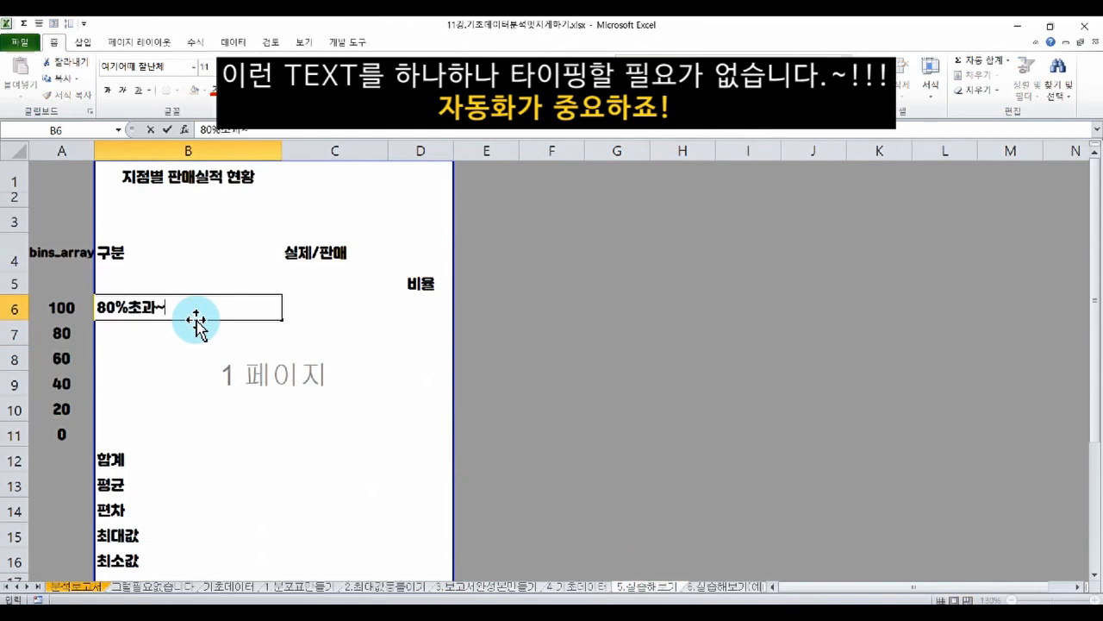
key(Escape)
text(=)
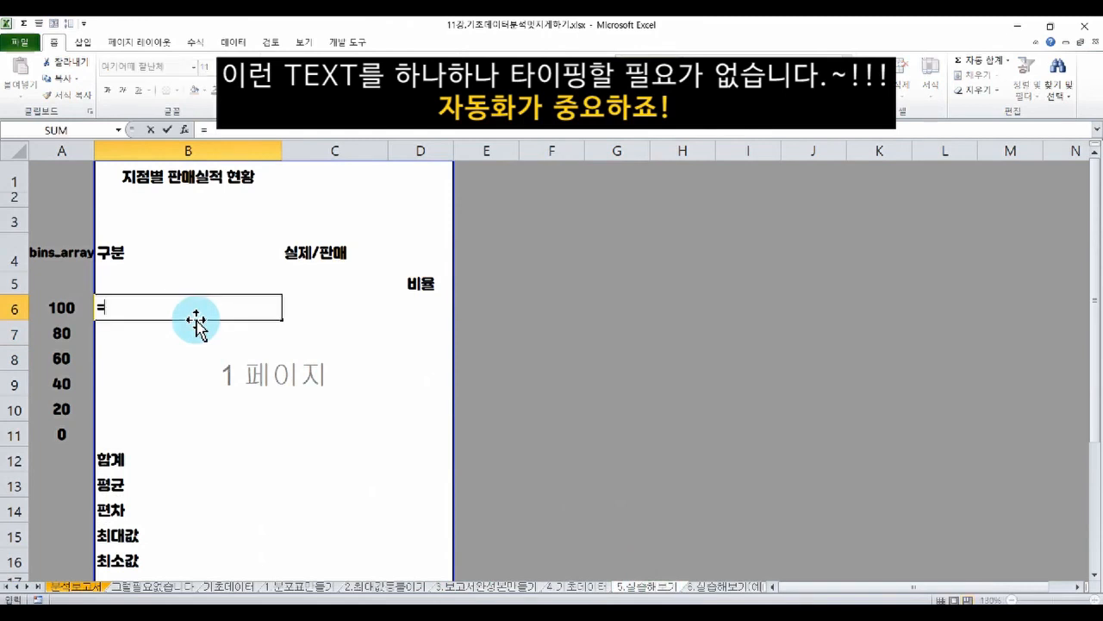
key(Down)
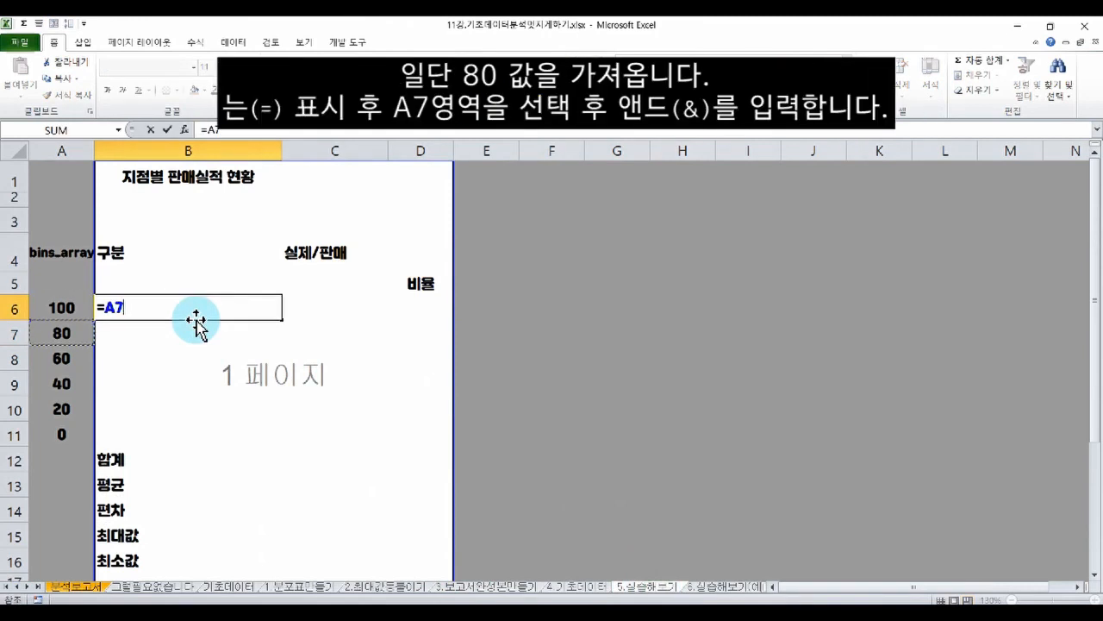
key(Return)
key(Up)
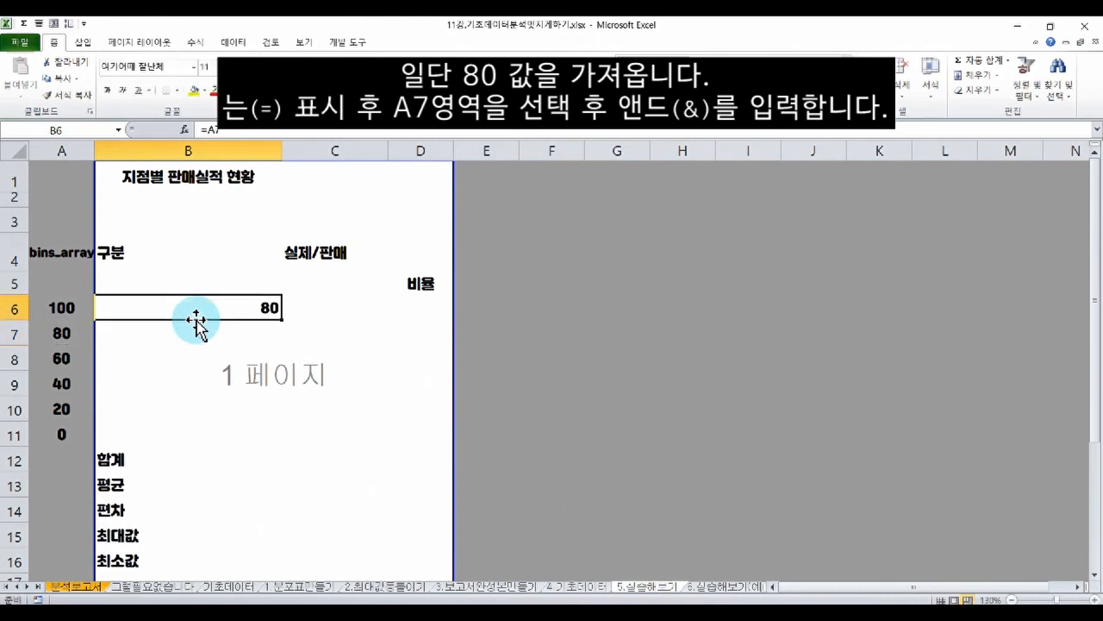
key(F2)
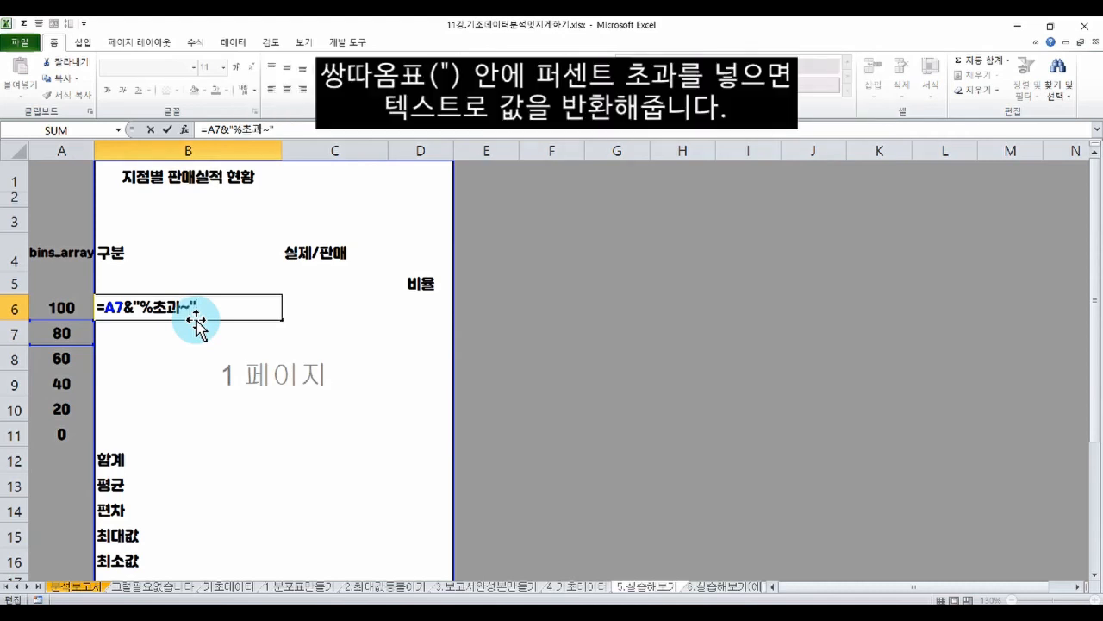
key(Return)
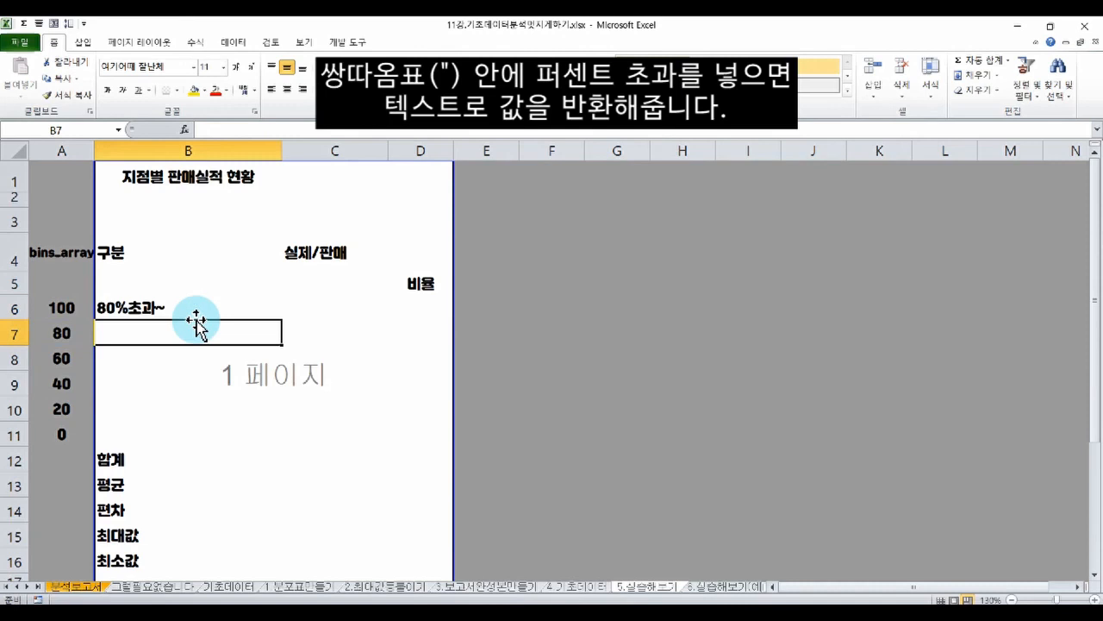
Step: Extend the B6 label formula with the upper bound so it reads =A7&"%초과~"&A6&"%이하"
key(Up)
key(F2)
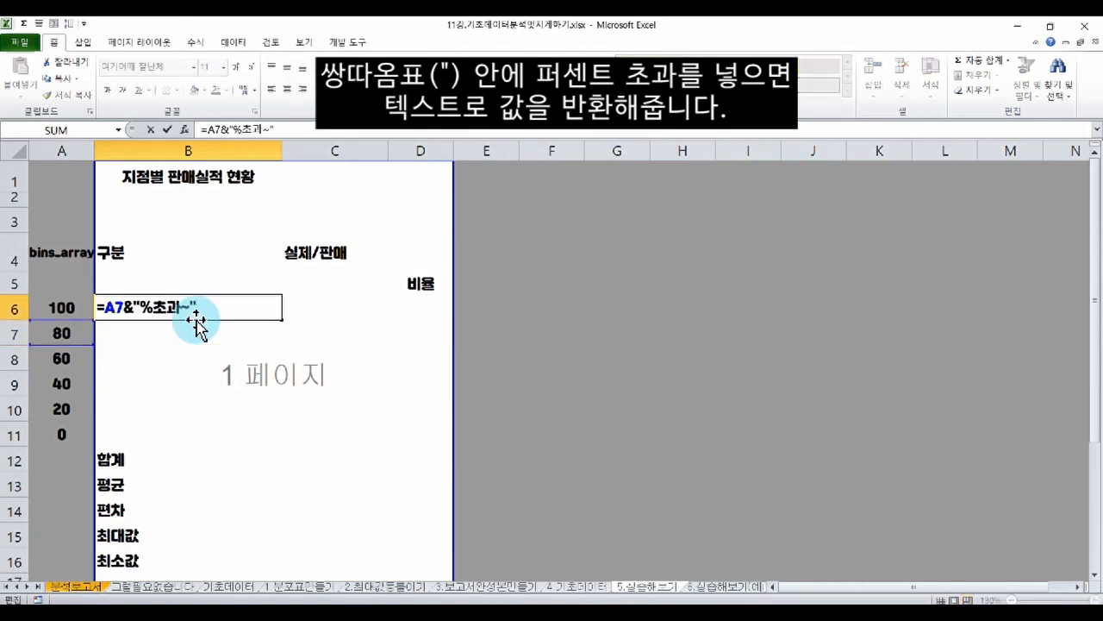
click(67, 303)
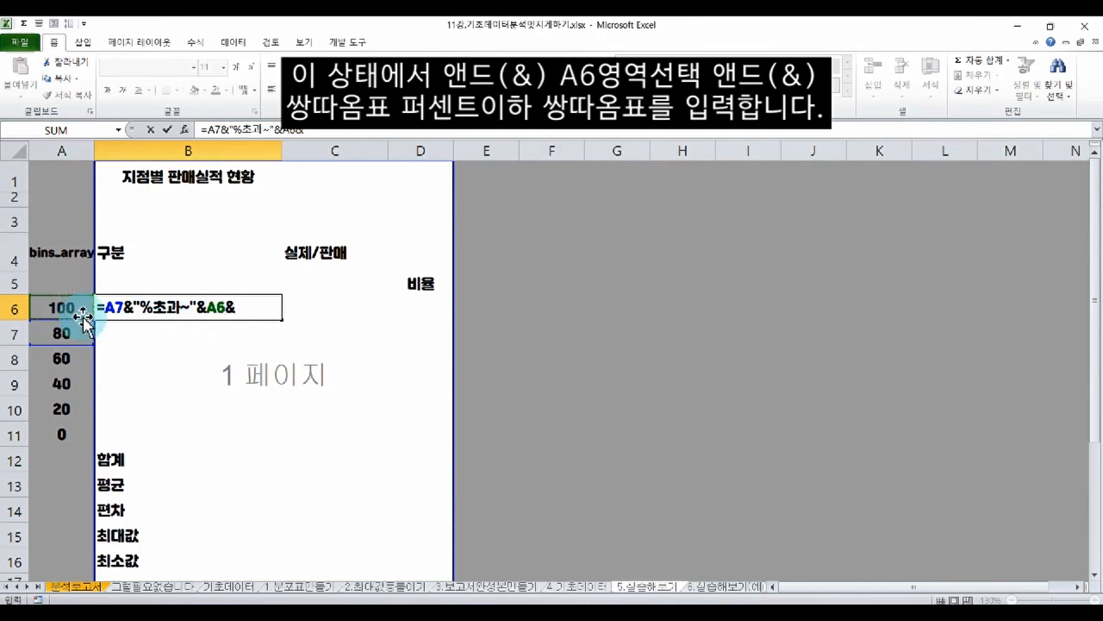
text(&"%이하)
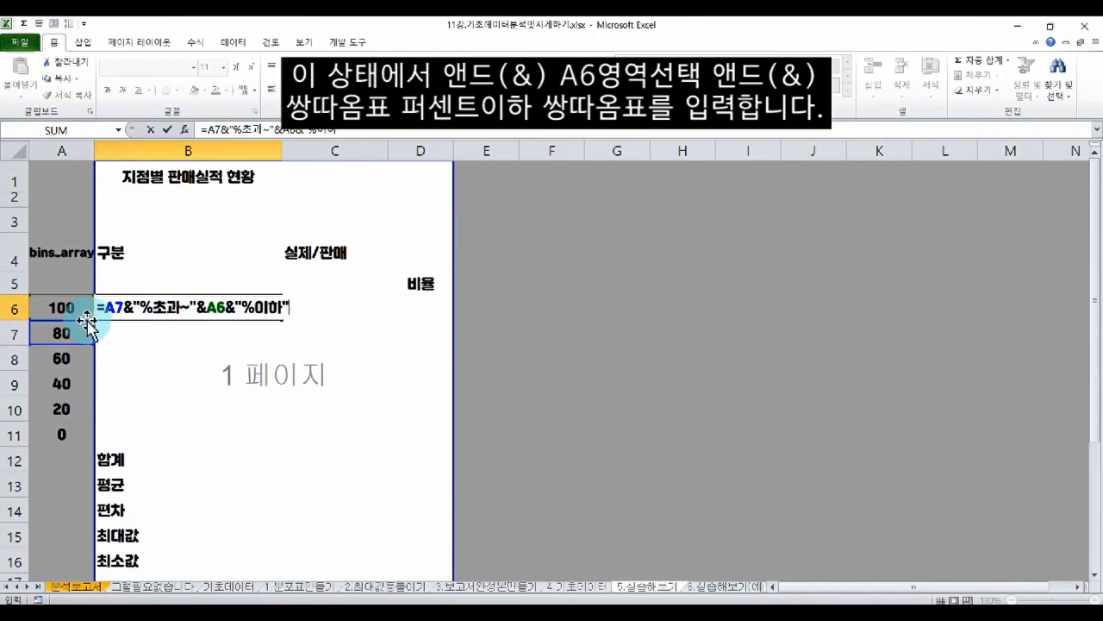
key(Return)
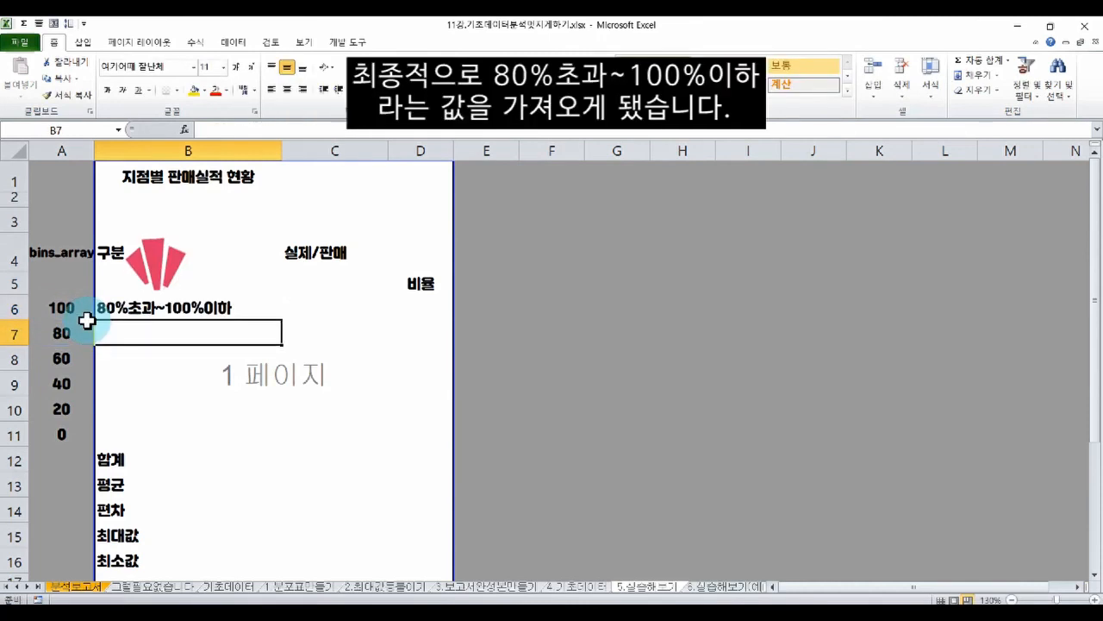
Step: Copy the range-label formula from B6 and paste it through B11
click(128, 309)
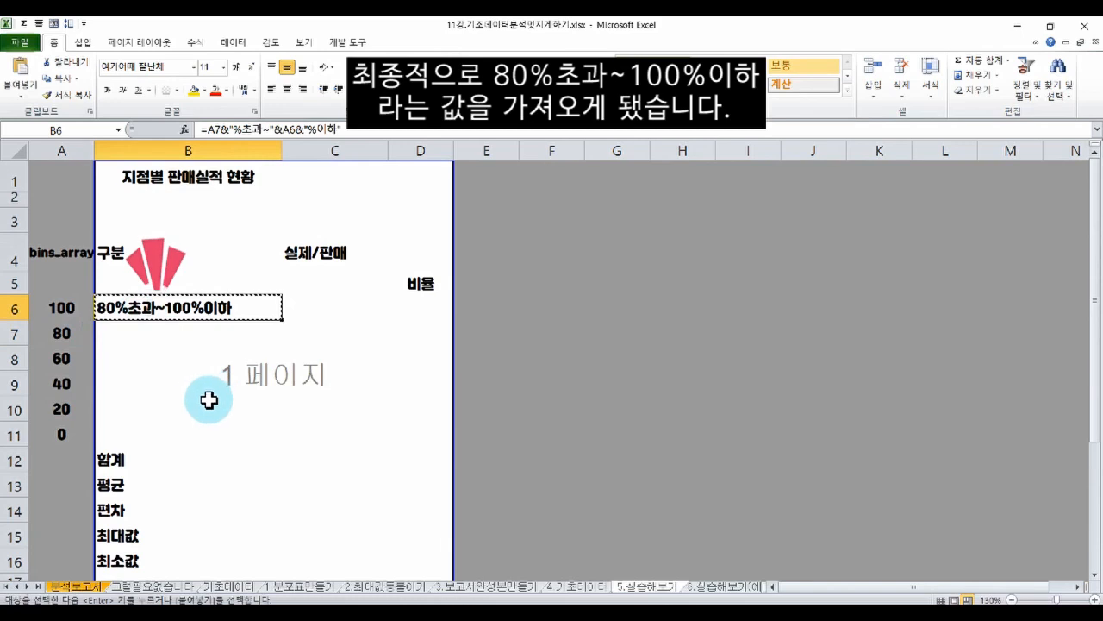
key(ctrl+c)
shift+click(177, 430)
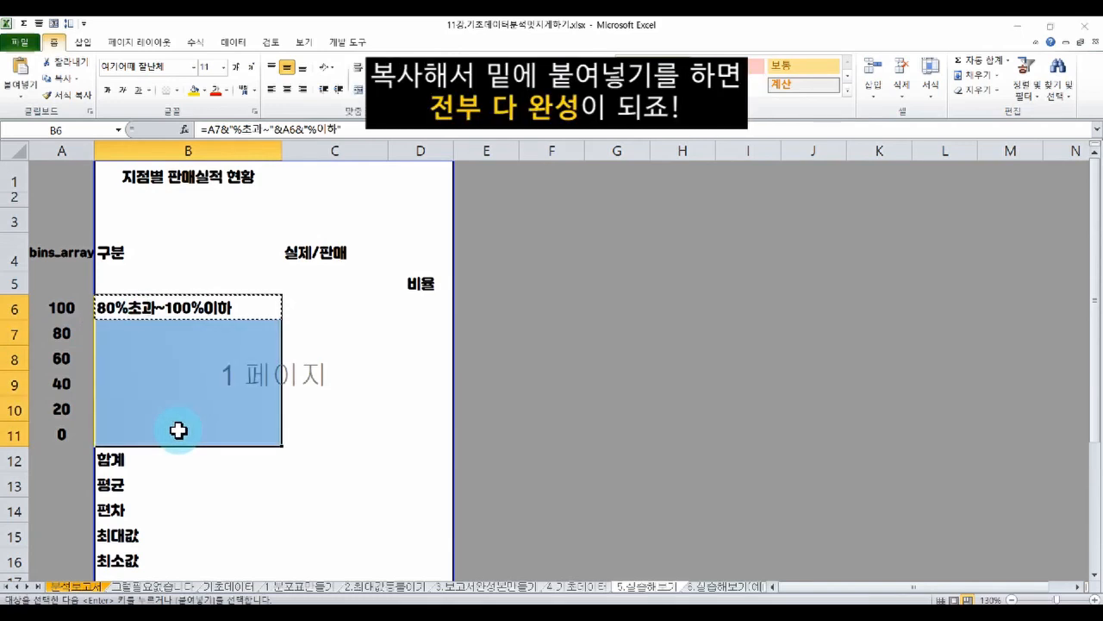
key(ctrl+v)
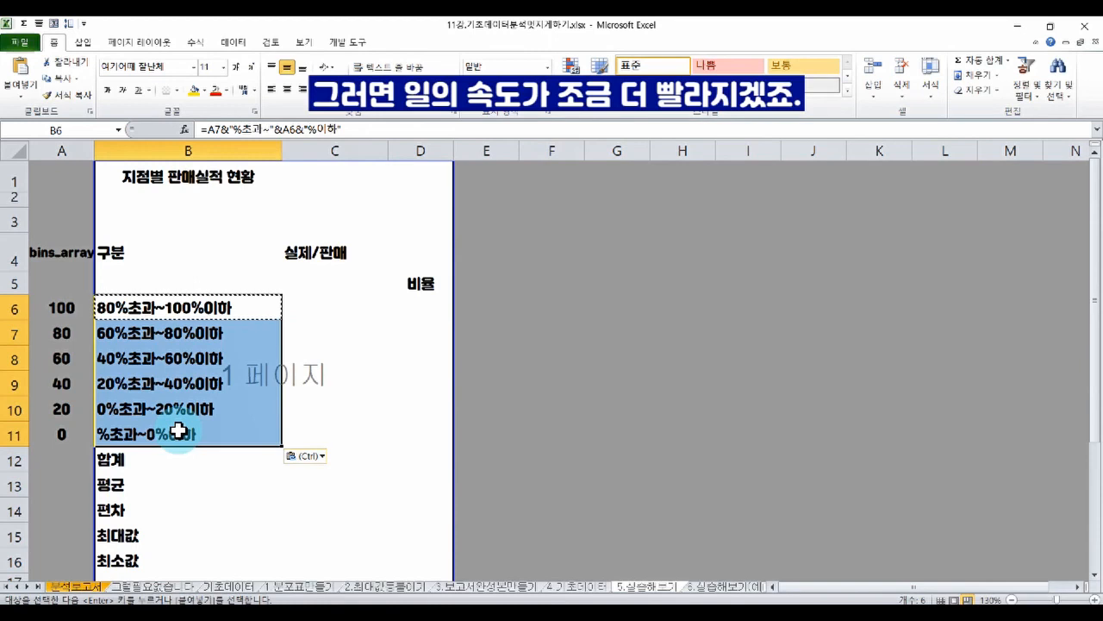
Step: Replace the formula in B11 with the value 0%
click(178, 431)
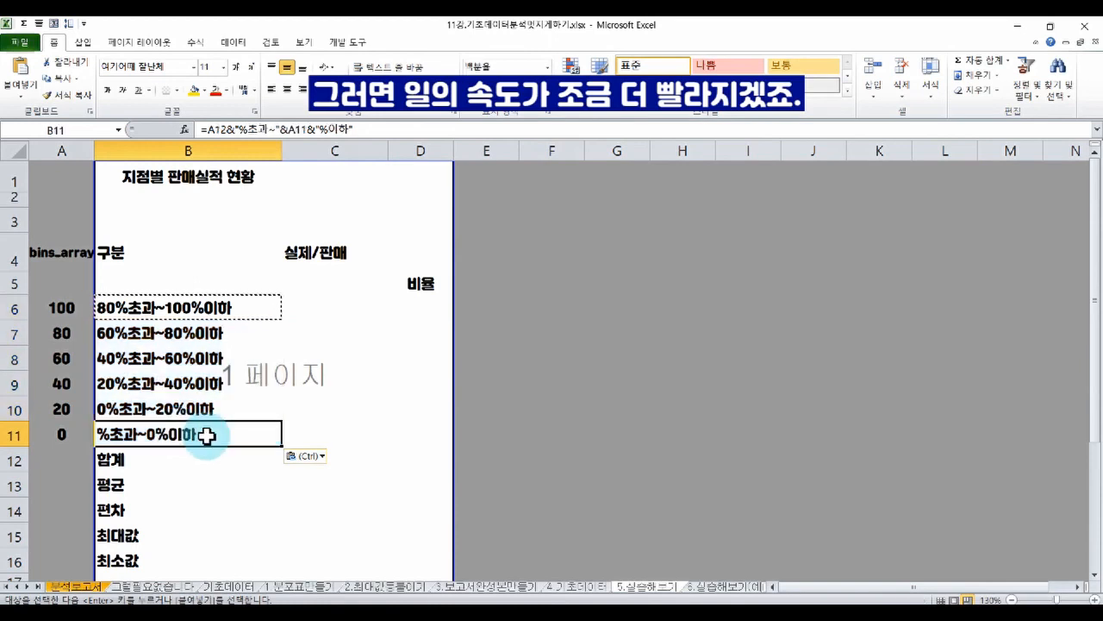
text(0%)
key(Return)
click(207, 435)
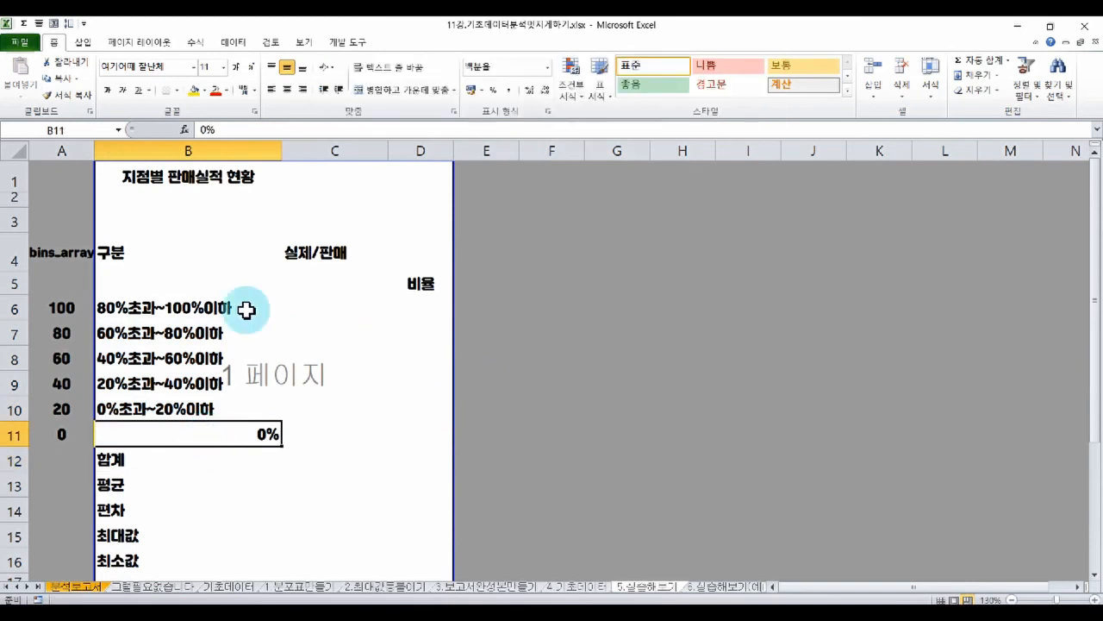
Step: Check the label alignment on 3.보고서완성본만들기, and set B6:B16 on 5.실습해보기 to 균등 분할 (들여쓰기) with an indent of 1
click(450, 587)
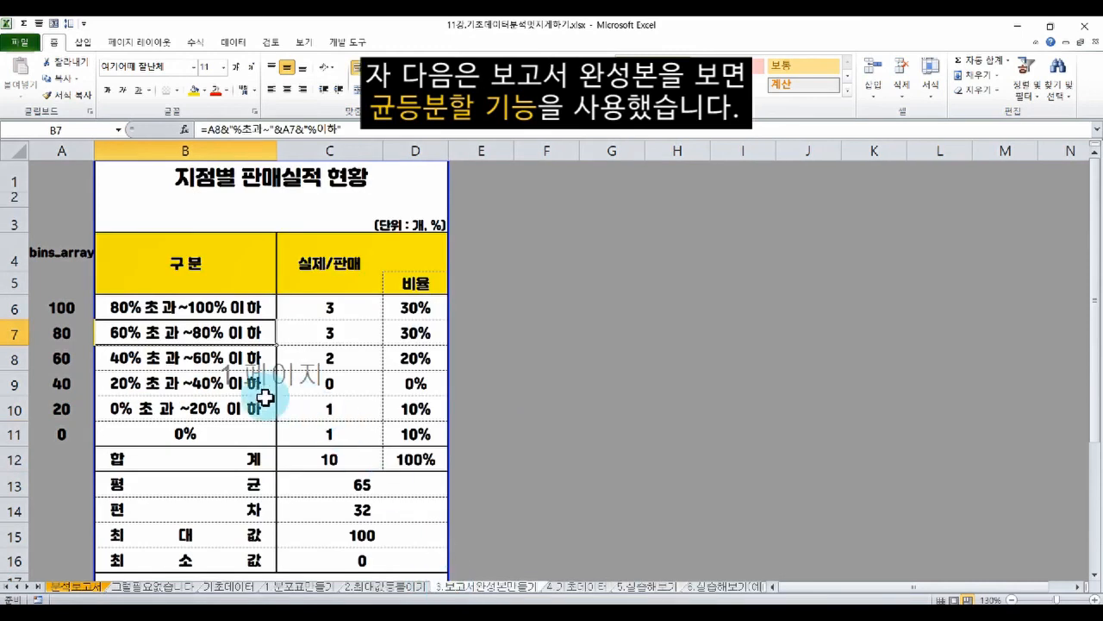
click(184, 460)
drag(184, 307, 184, 539)
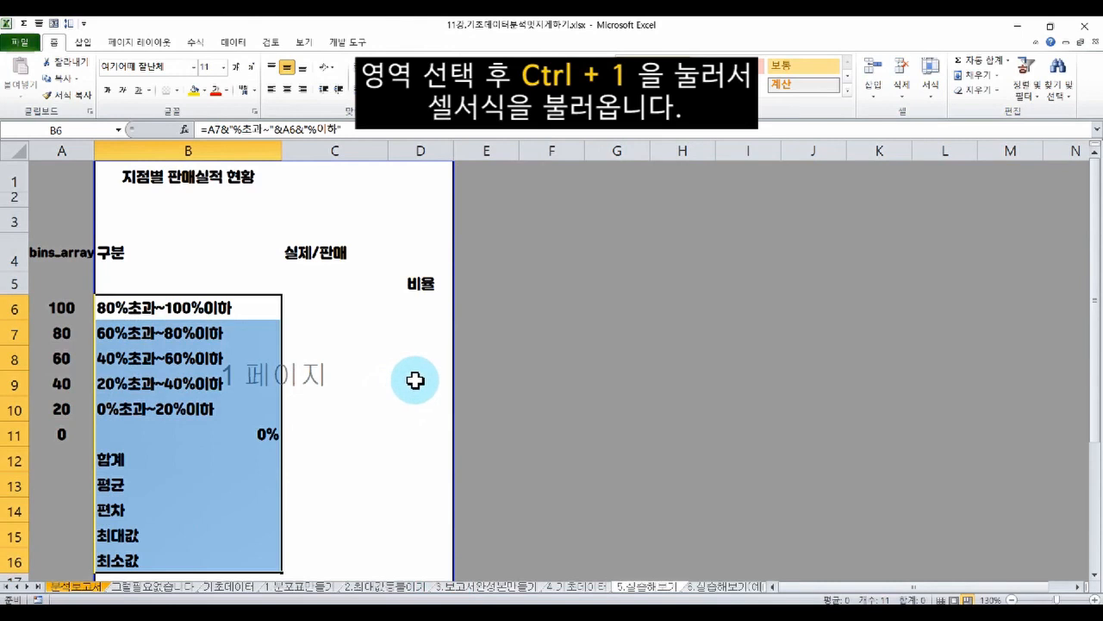
key(ctrl+1)
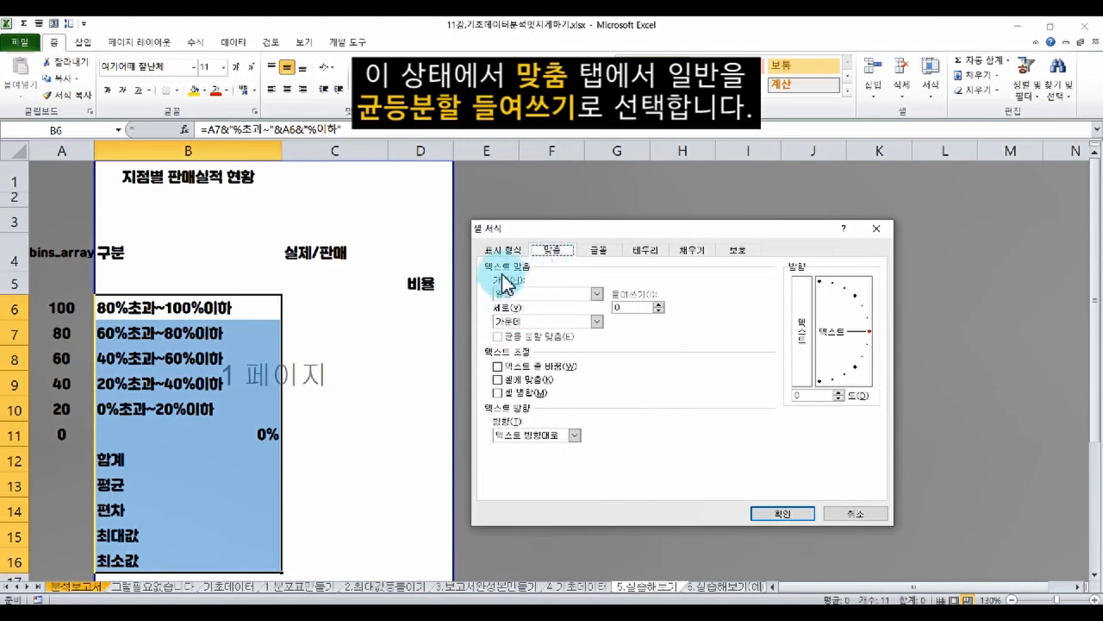
click(596, 294)
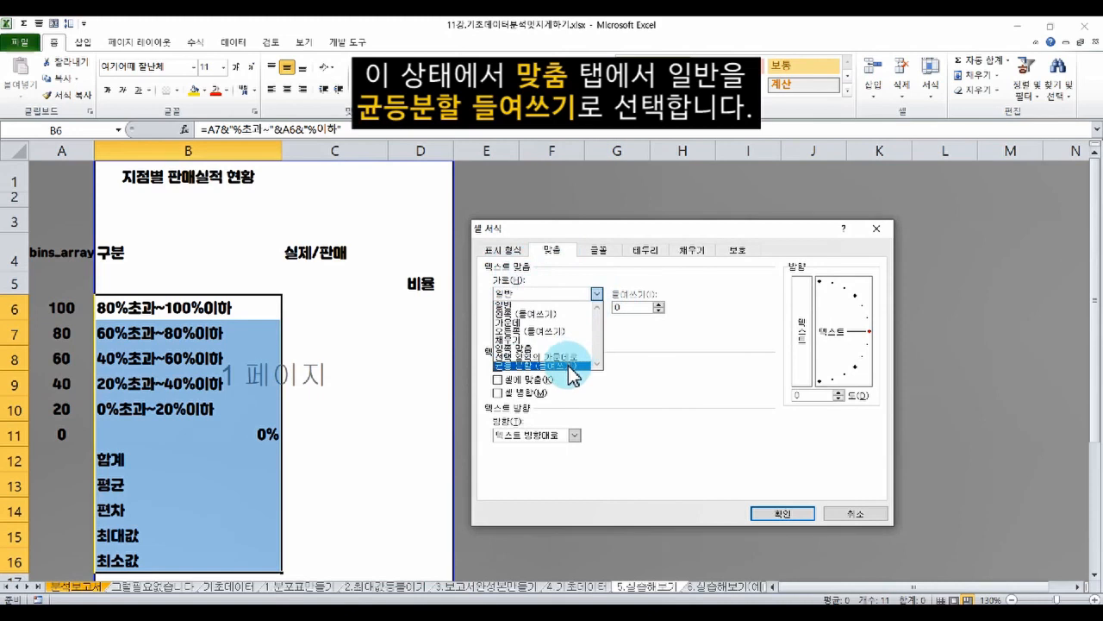
click(568, 366)
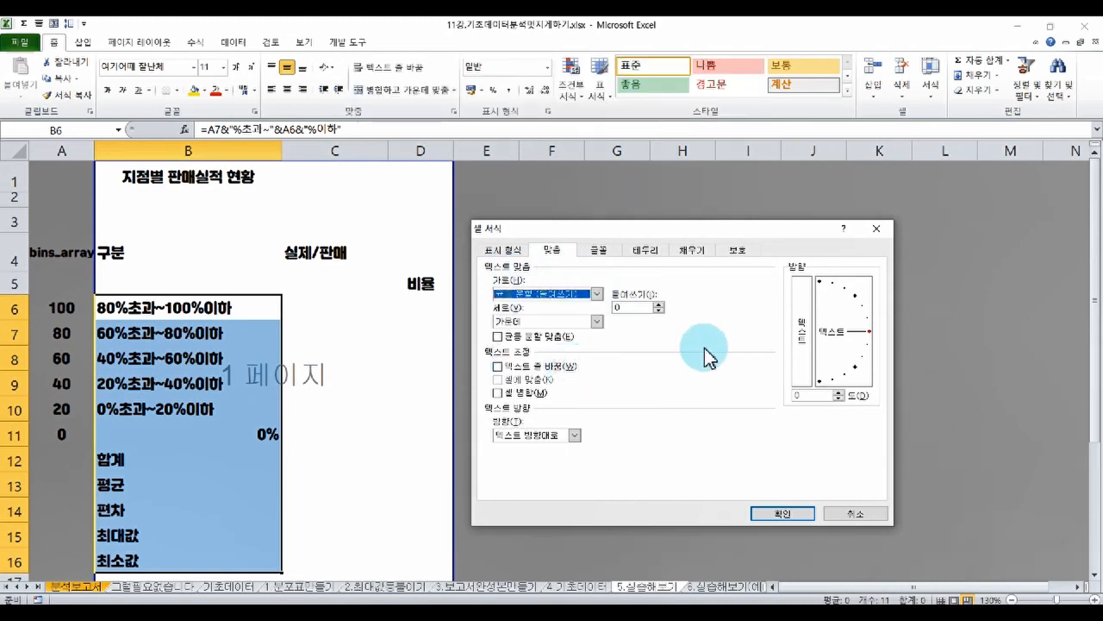
double_click(642, 309)
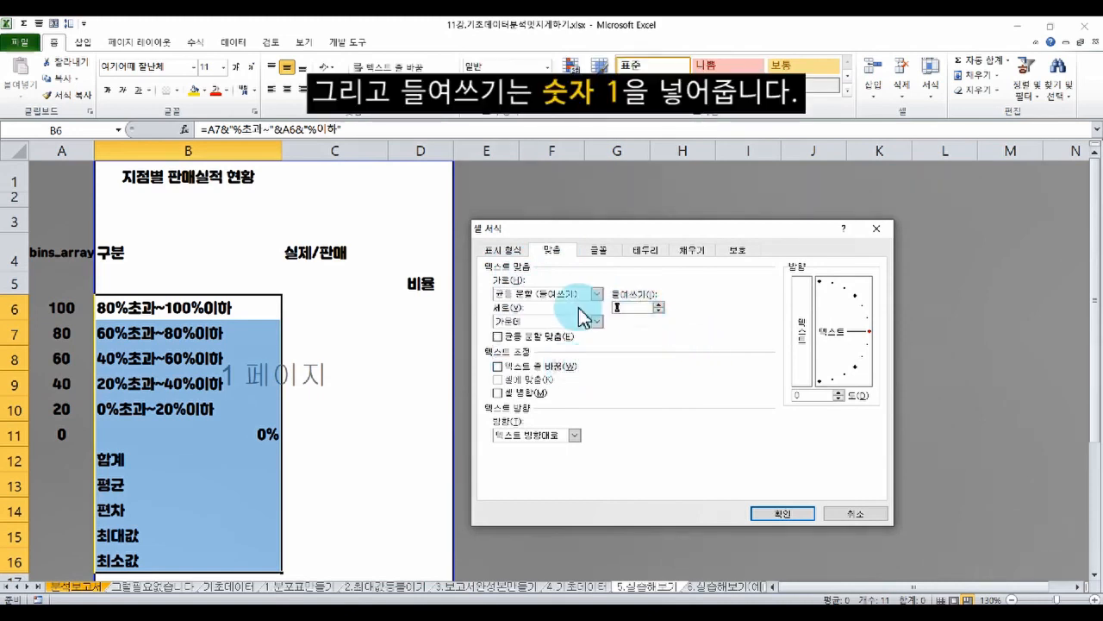
text(1)
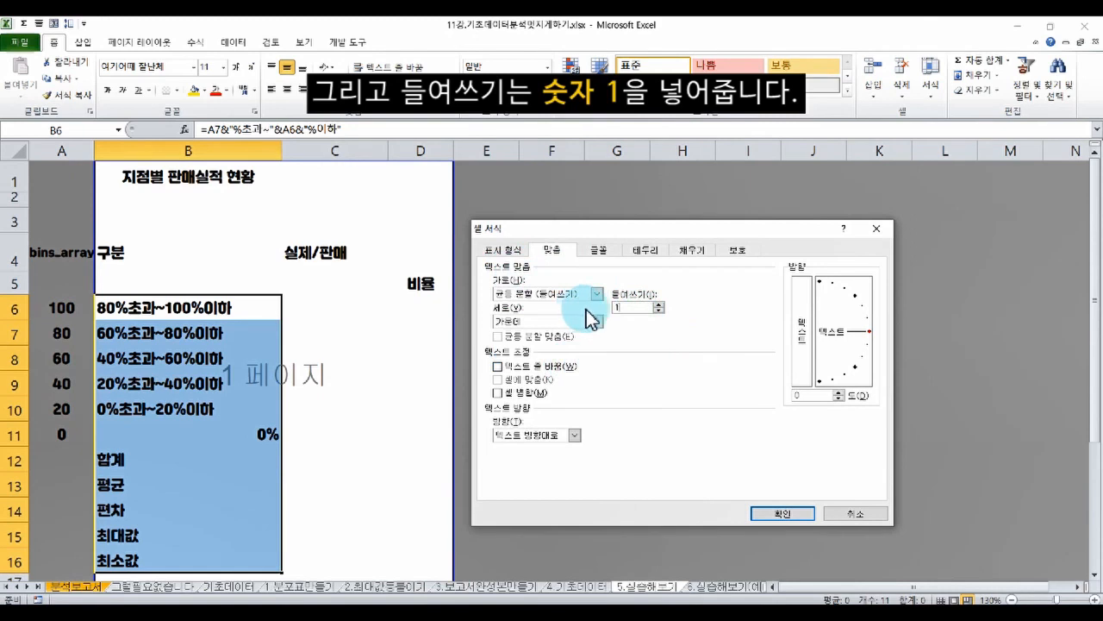
click(804, 515)
click(562, 438)
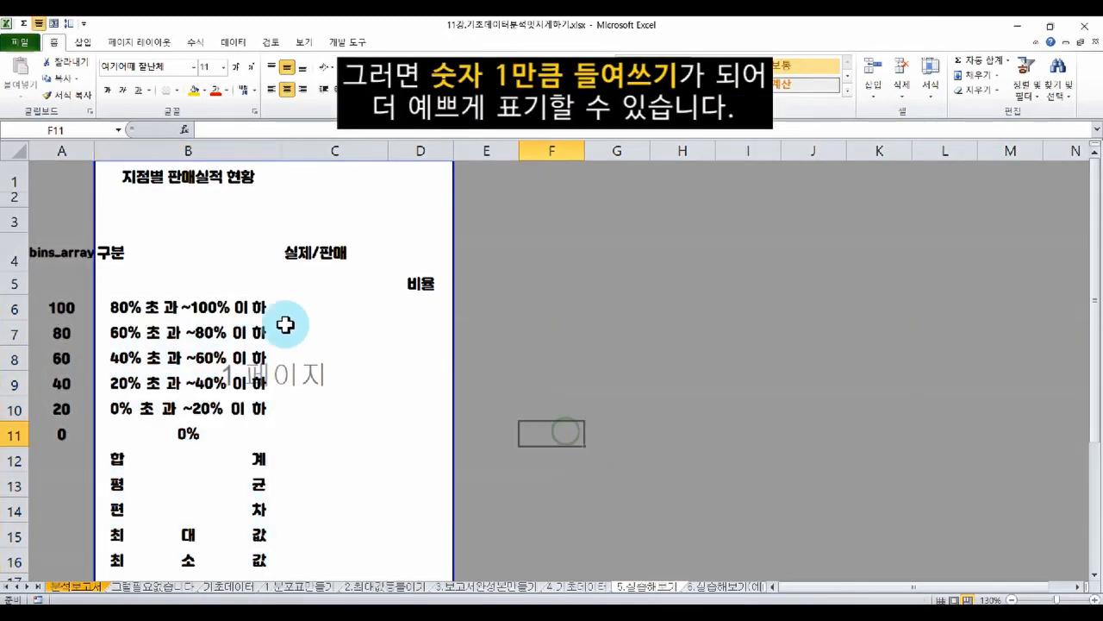
Step: Give the whole table B4:D16 dotted inside borders and thick solid borders along its top and bottom edges
click(103, 302)
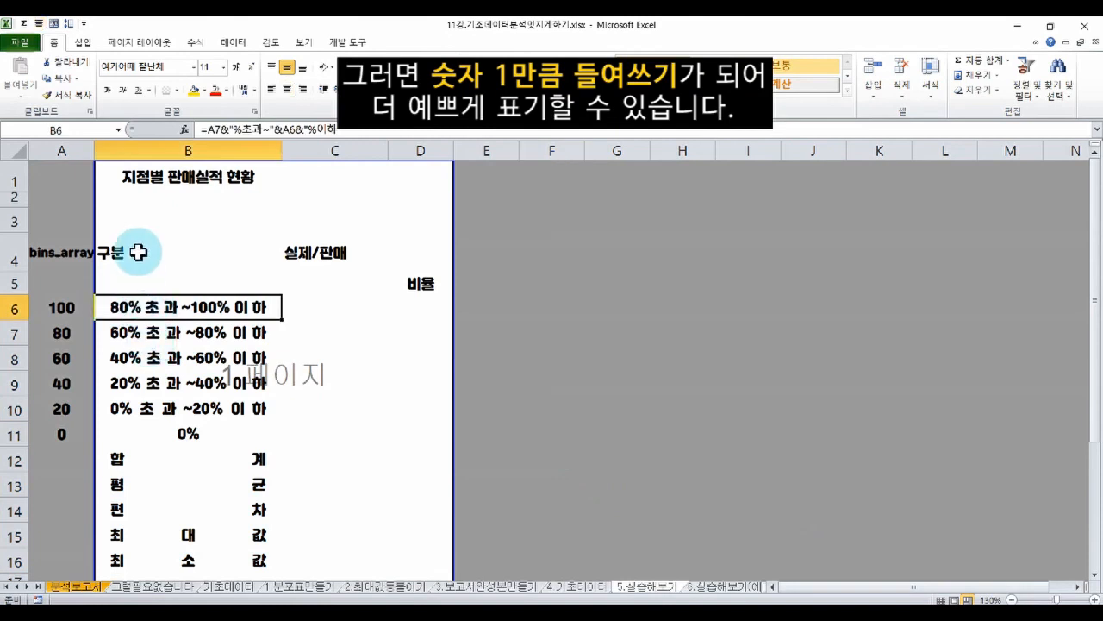
drag(138, 251, 433, 563)
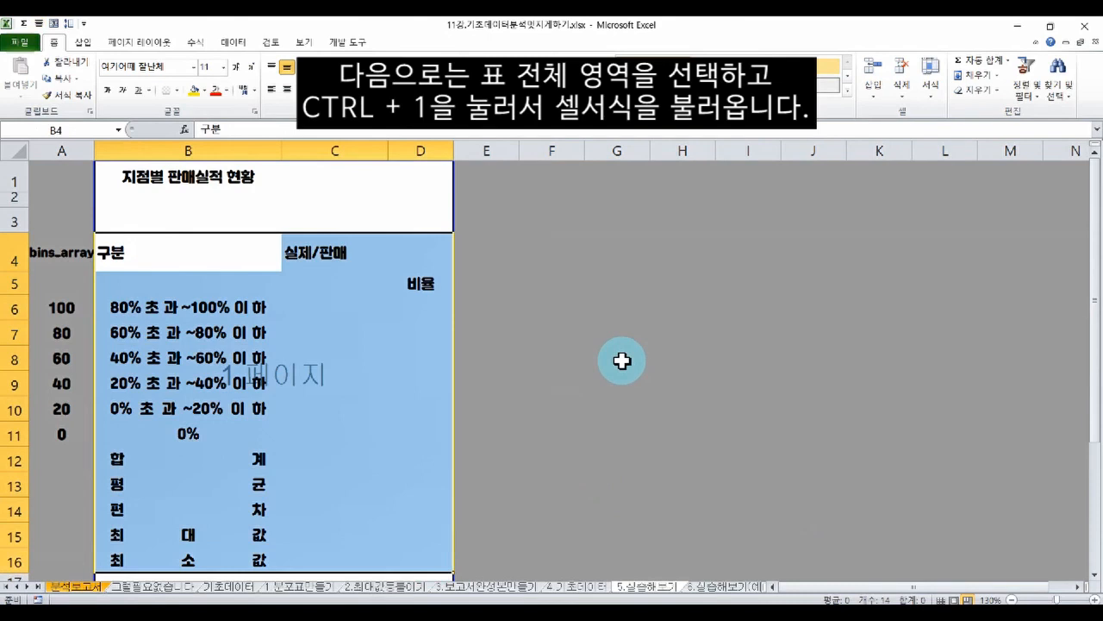
key(ctrl+1)
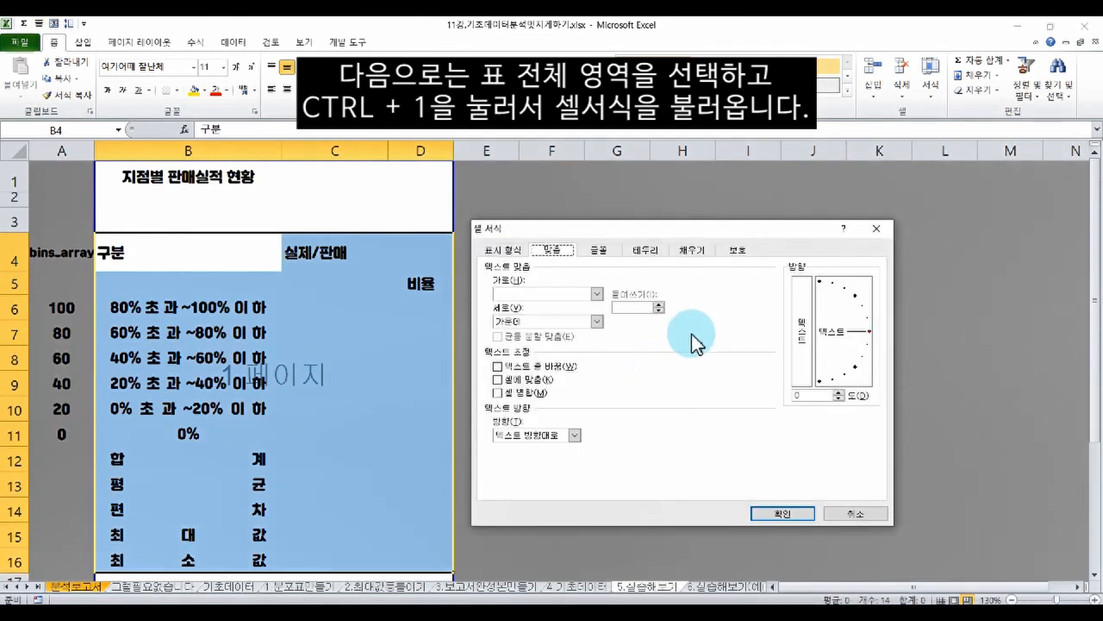
click(647, 252)
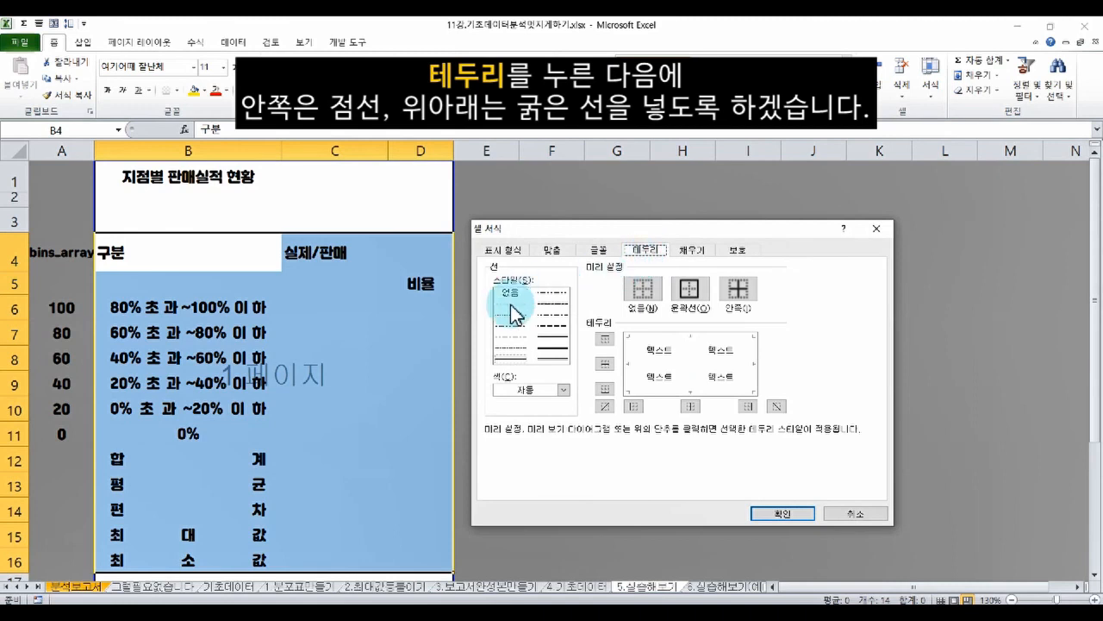
click(740, 298)
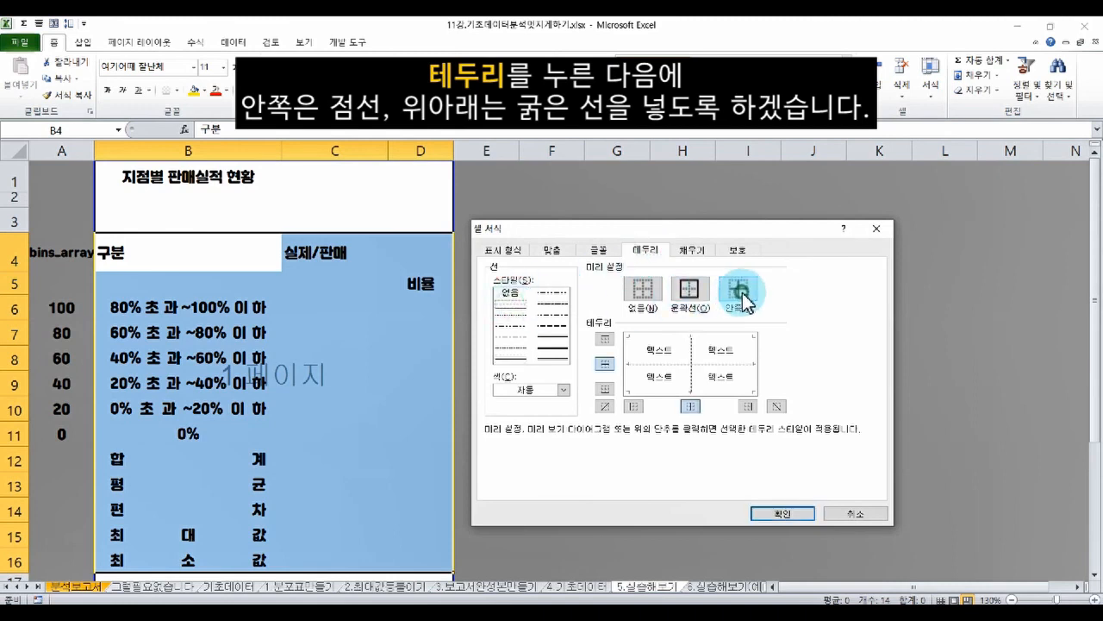
click(566, 342)
click(656, 335)
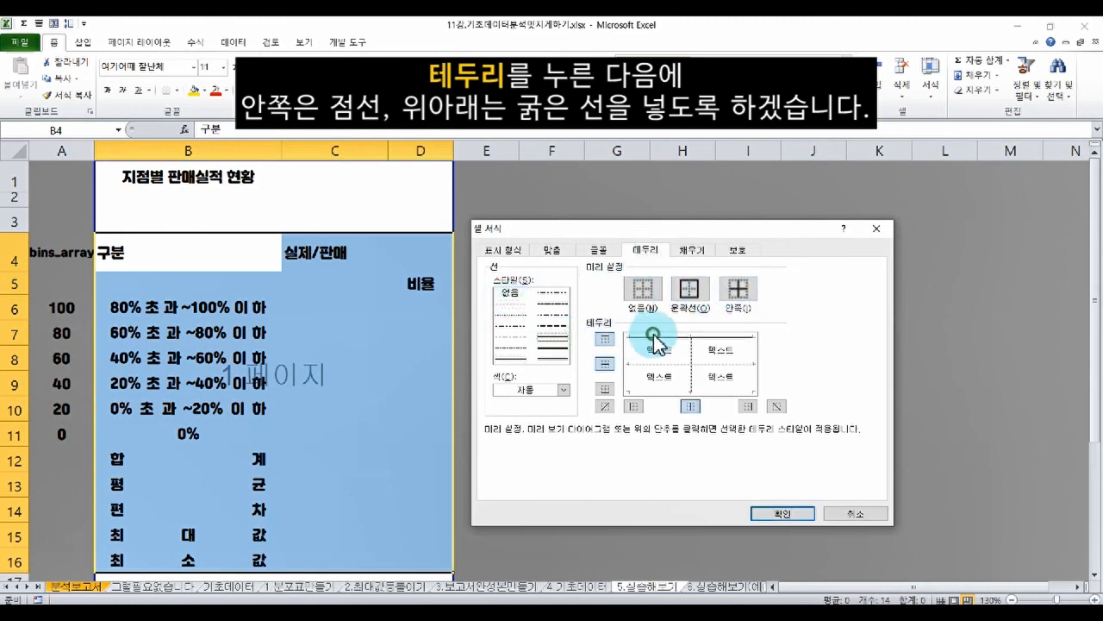
click(782, 513)
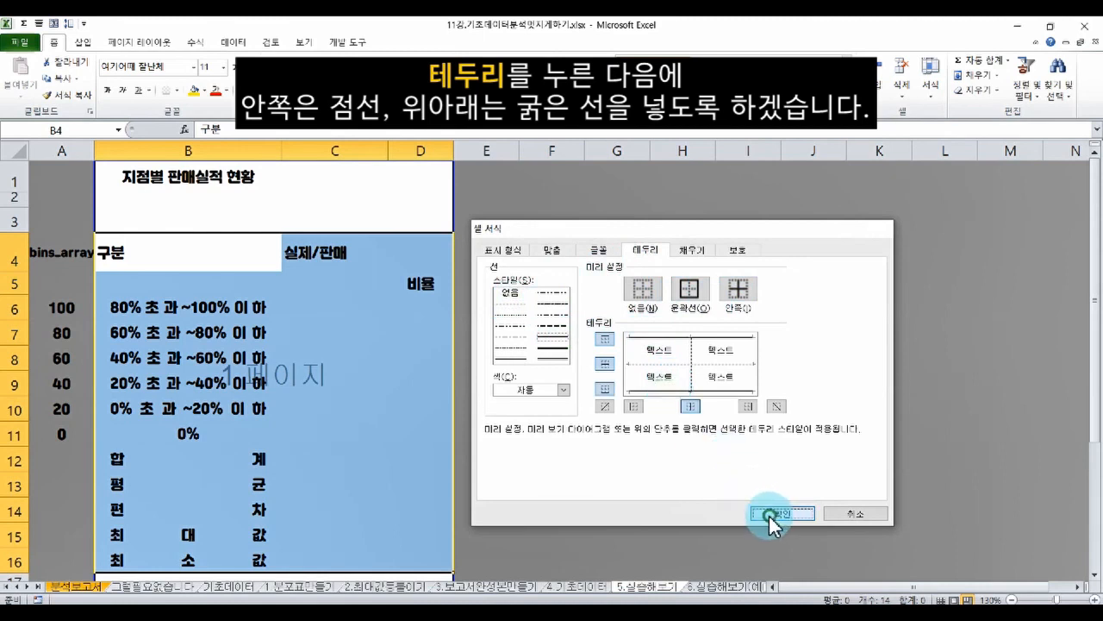
click(617, 423)
Step: Add thick solid top and bottom borders to the range B6:D12 to set it apart from the header and statistics rows
drag(239, 269, 419, 285)
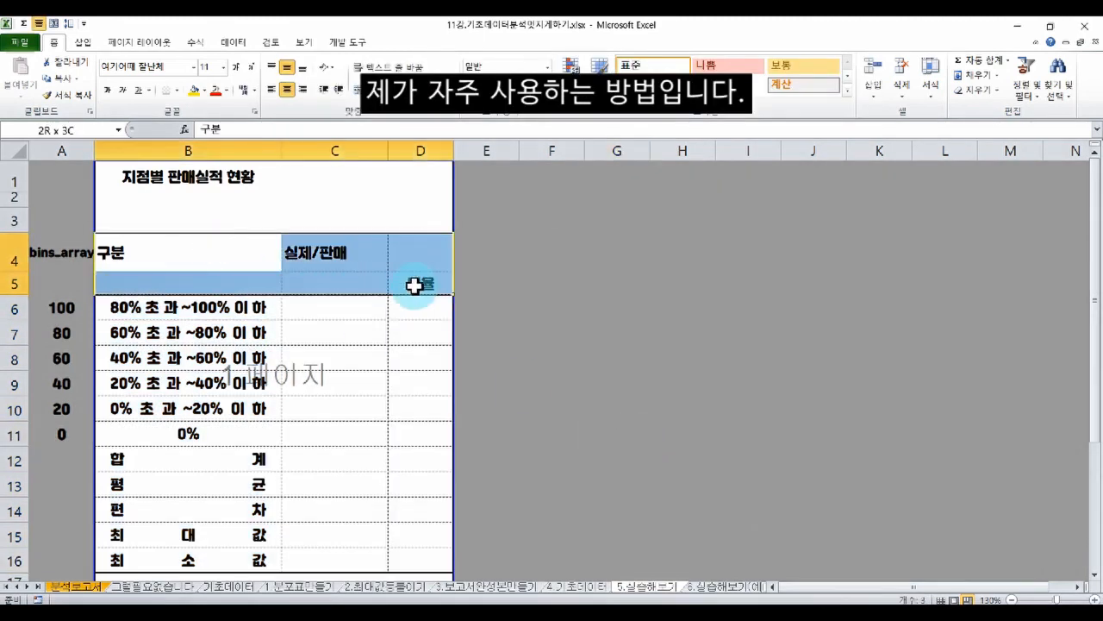
click(208, 307)
drag(208, 308, 433, 446)
key(ctrl+1)
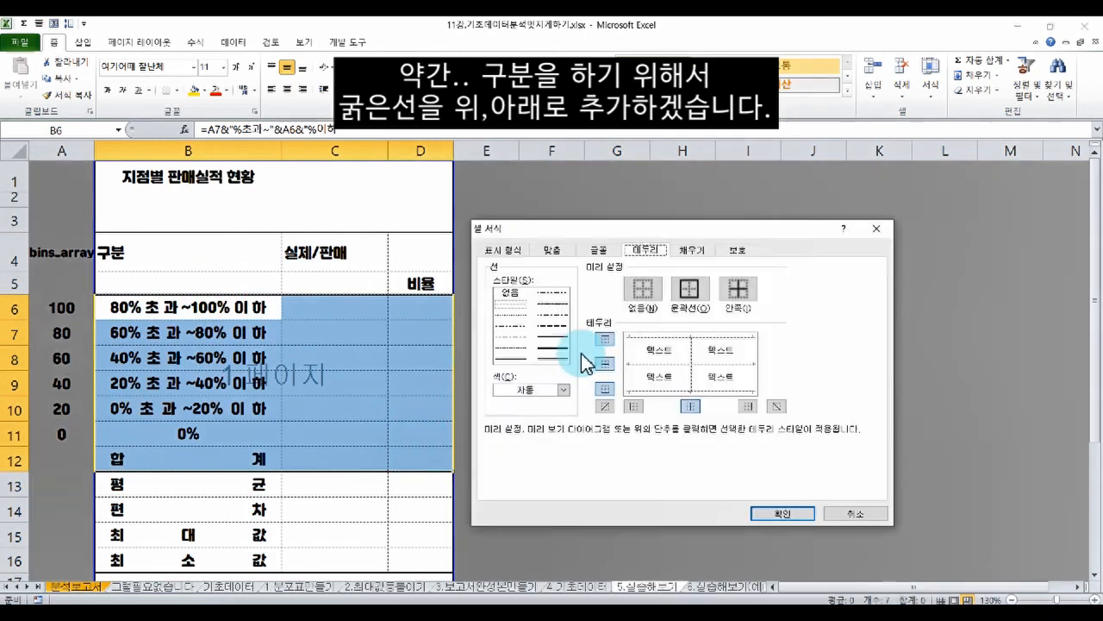
click(559, 349)
click(655, 343)
click(662, 392)
click(776, 514)
click(657, 433)
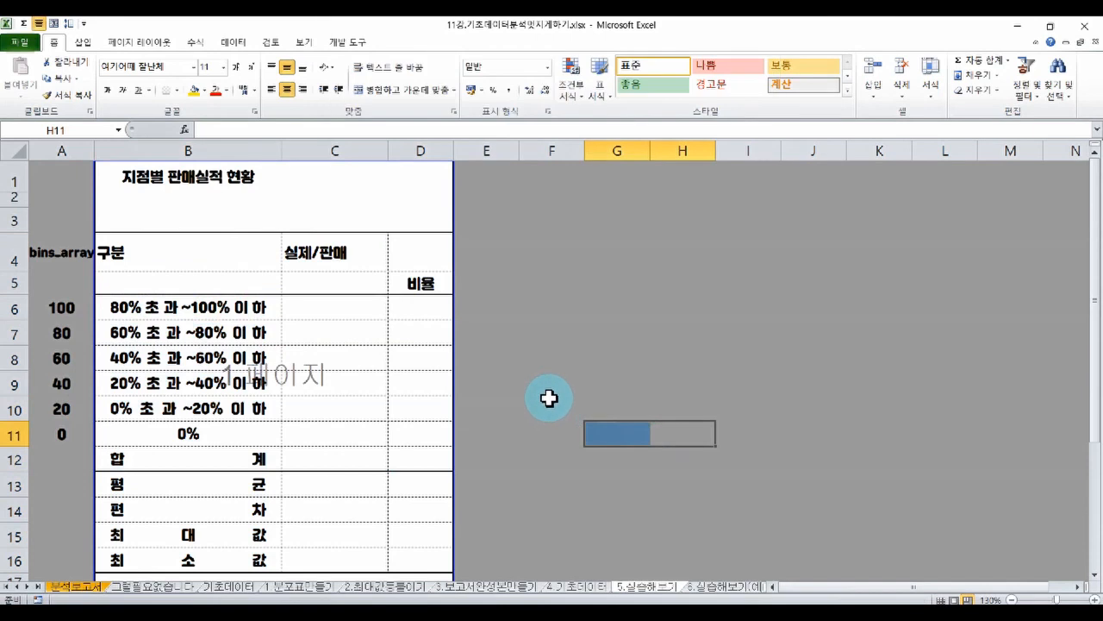
Step: Add a thick solid top border to the 합계 row, B12:D12
click(250, 458)
drag(250, 457, 431, 460)
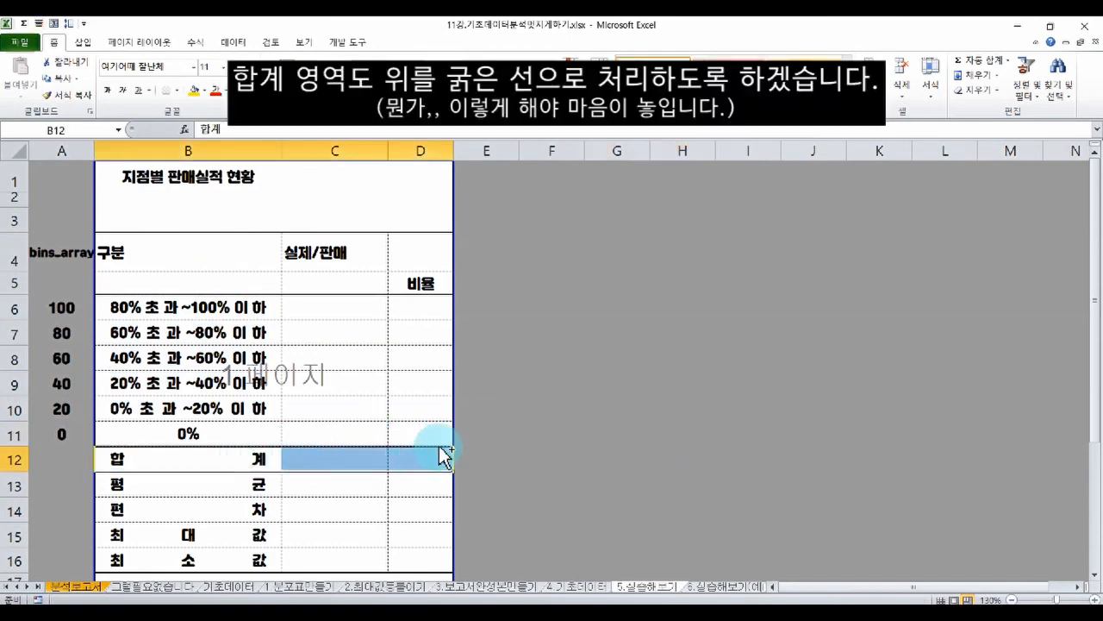
key(ctrl+1)
click(553, 348)
click(655, 336)
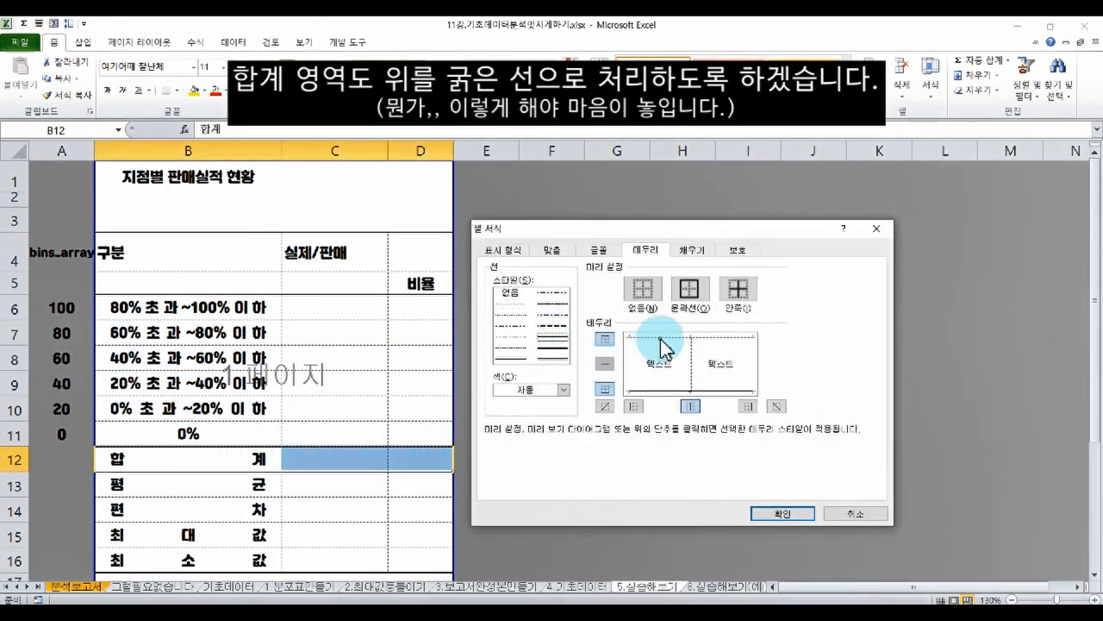
click(760, 517)
click(595, 449)
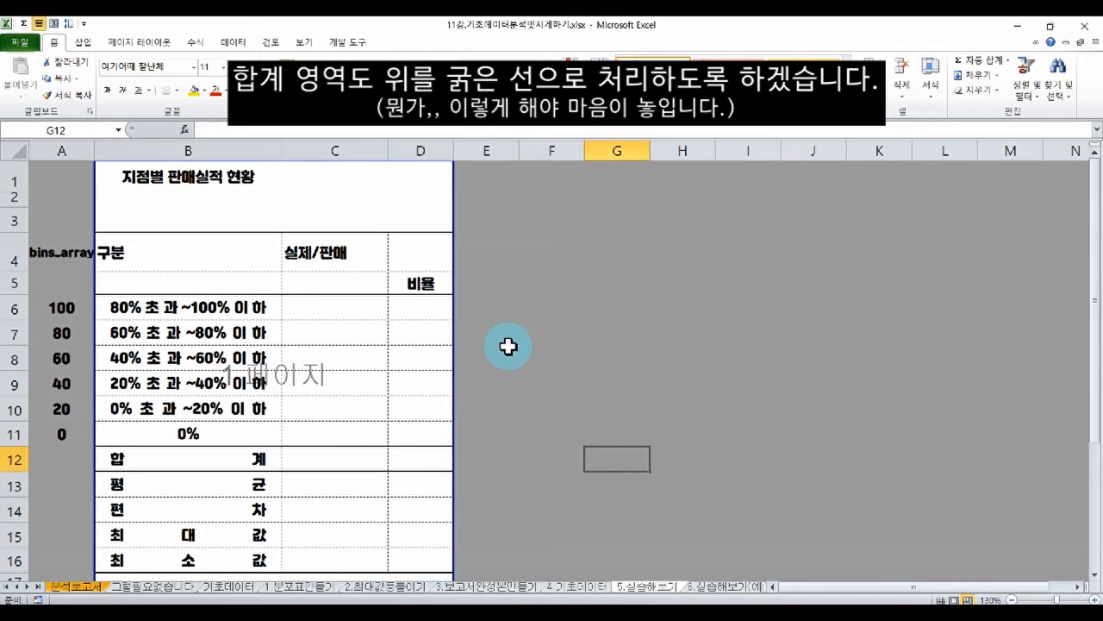
Step: Add a double-line right border to the 구분 column, B4:B16, to separate it from the value columns
drag(225, 249, 225, 561)
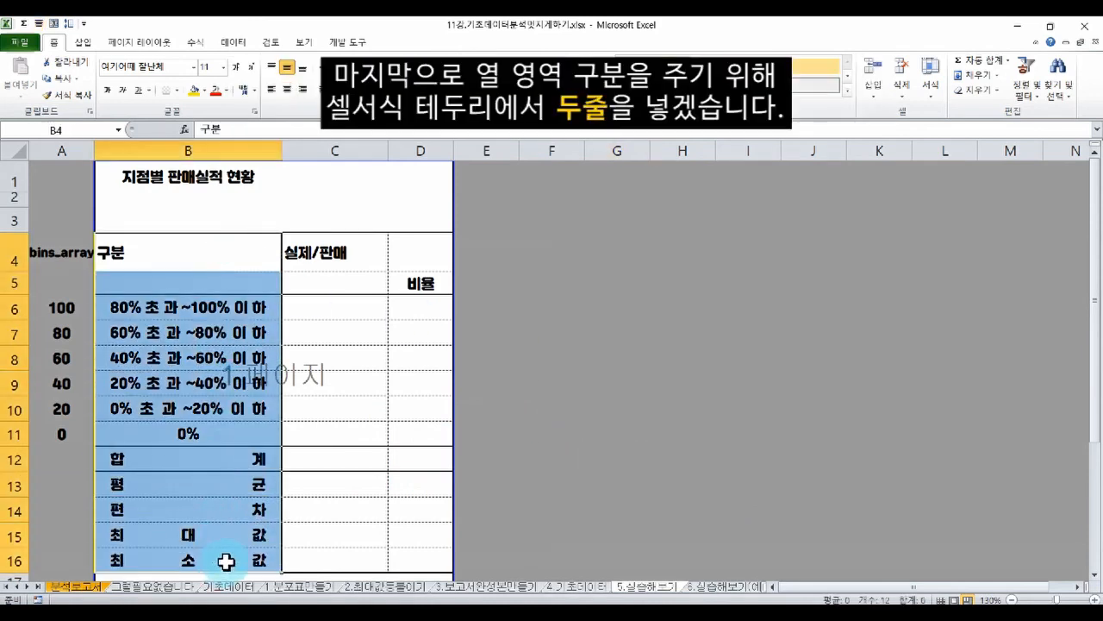
key(ctrl+1)
click(549, 358)
click(755, 369)
click(785, 514)
click(685, 402)
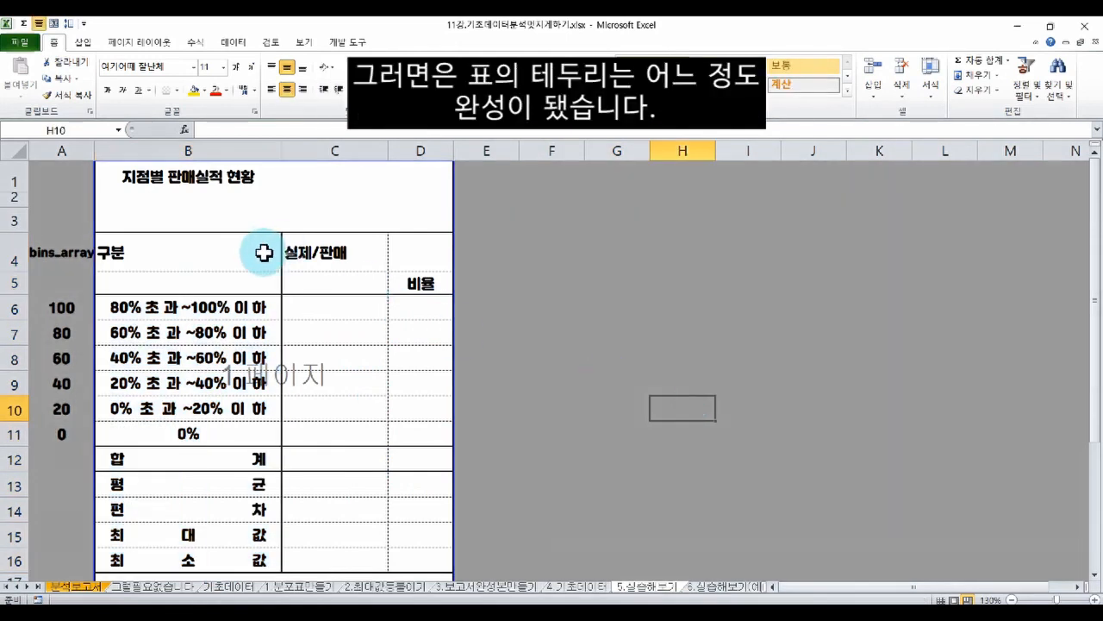
Step: Merge and center the header cells B4:B5 (구분) and C4:C5 (실제/판매)
drag(263, 251, 234, 282)
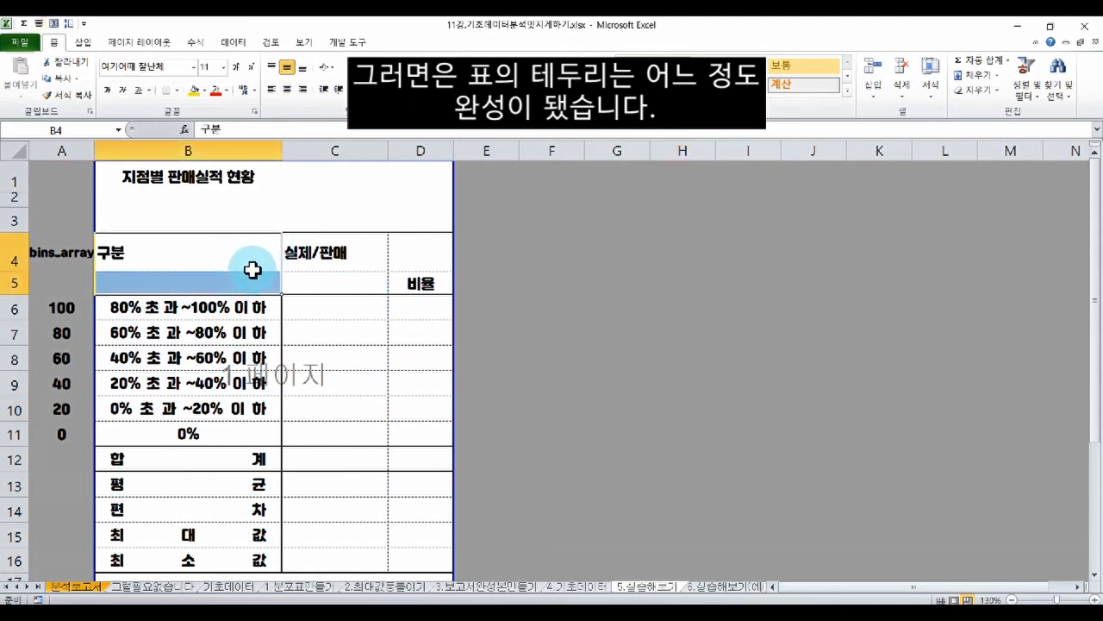
key(alt+3)
drag(327, 259, 374, 275)
key(alt+3)
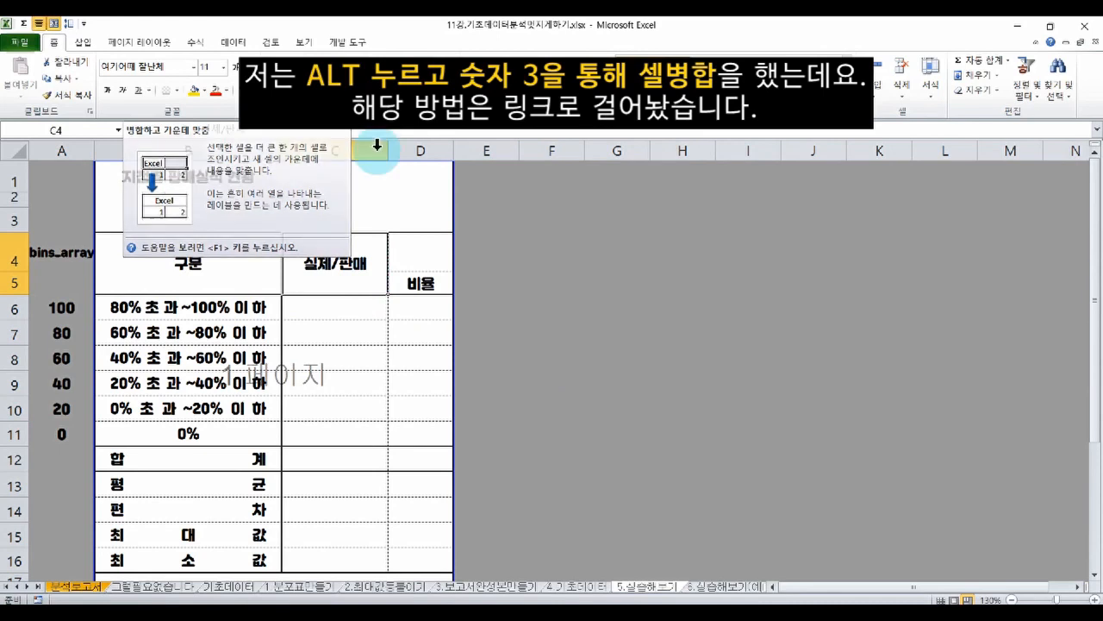
Step: Unmerge the 구분 header cells B4:B5
click(221, 283)
key(alt+3)
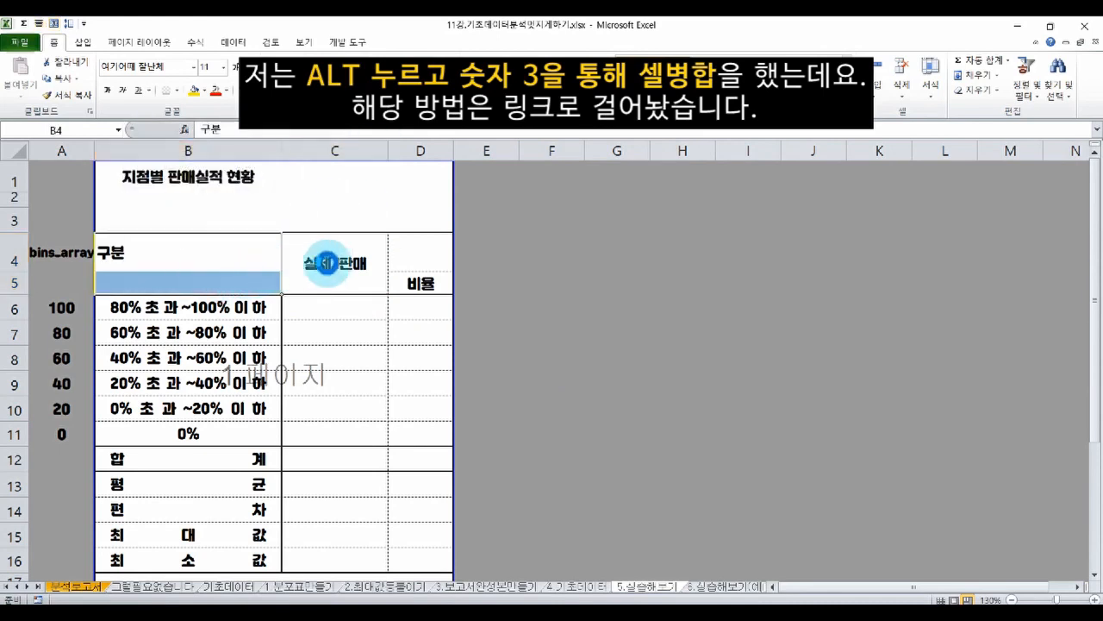
Step: Merge and center the header cells B4:B5 (구분) and C4:C5 (실제/판매) again
key(alt+3)
click(327, 263)
key(alt+3)
key(alt+3)
click(239, 263)
click(334, 270)
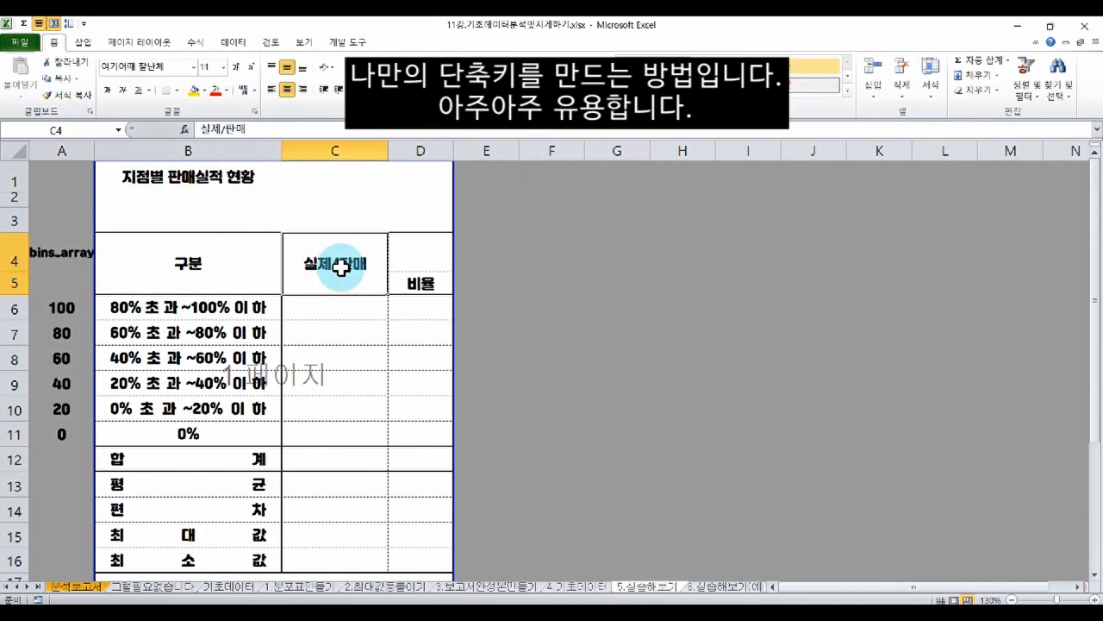
click(549, 256)
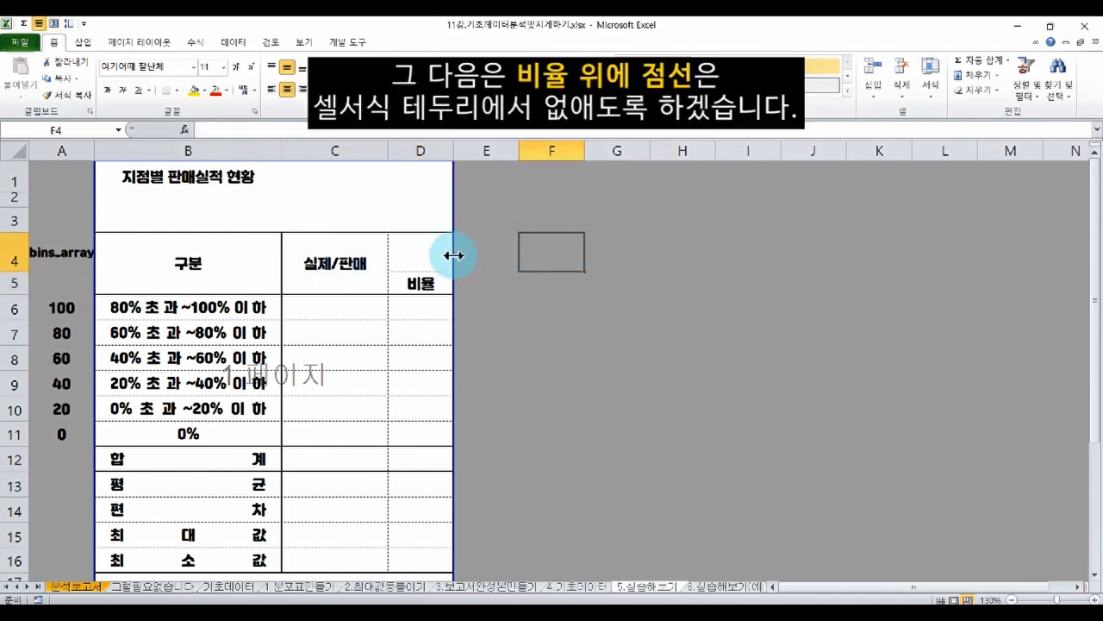
Step: Remove the dotted left border from the empty header cell D4 above 비율
click(424, 253)
key(ctrl+1)
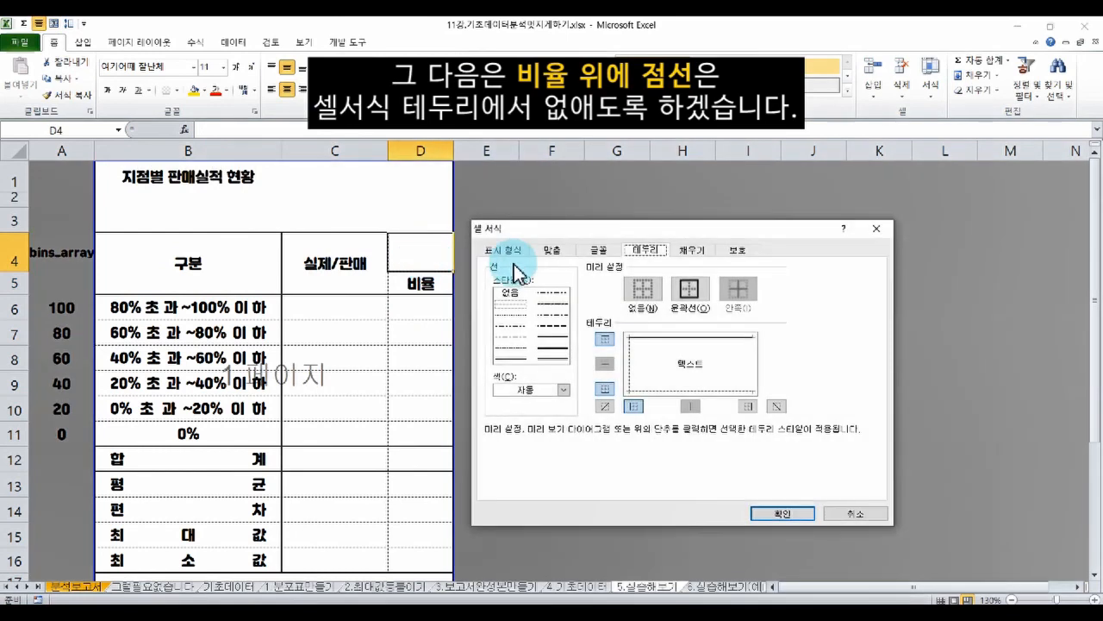
click(628, 362)
click(773, 514)
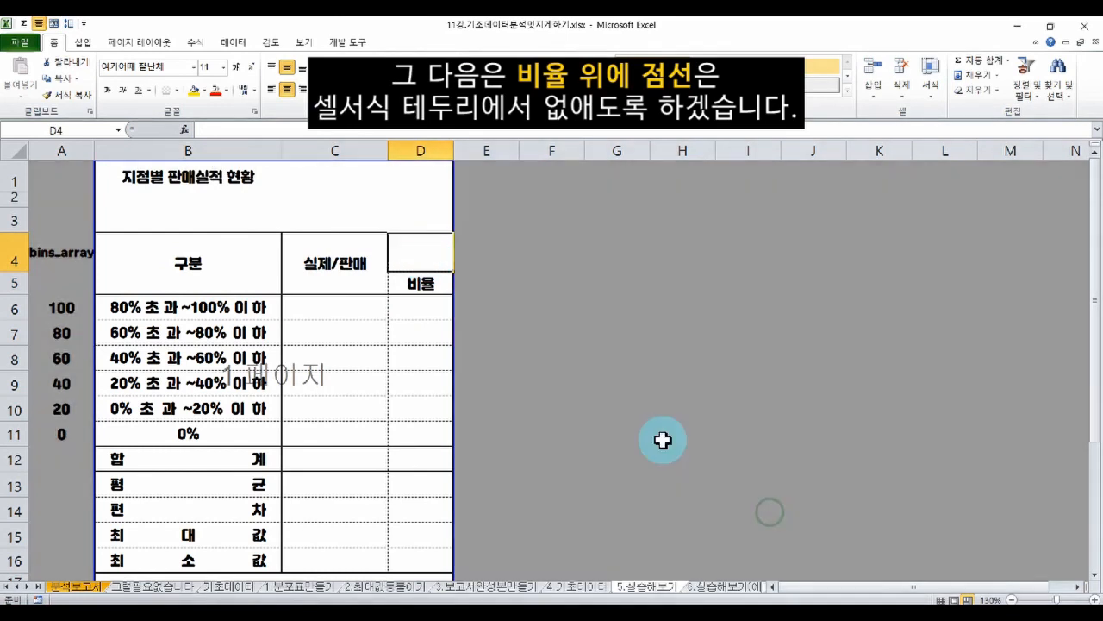
click(623, 402)
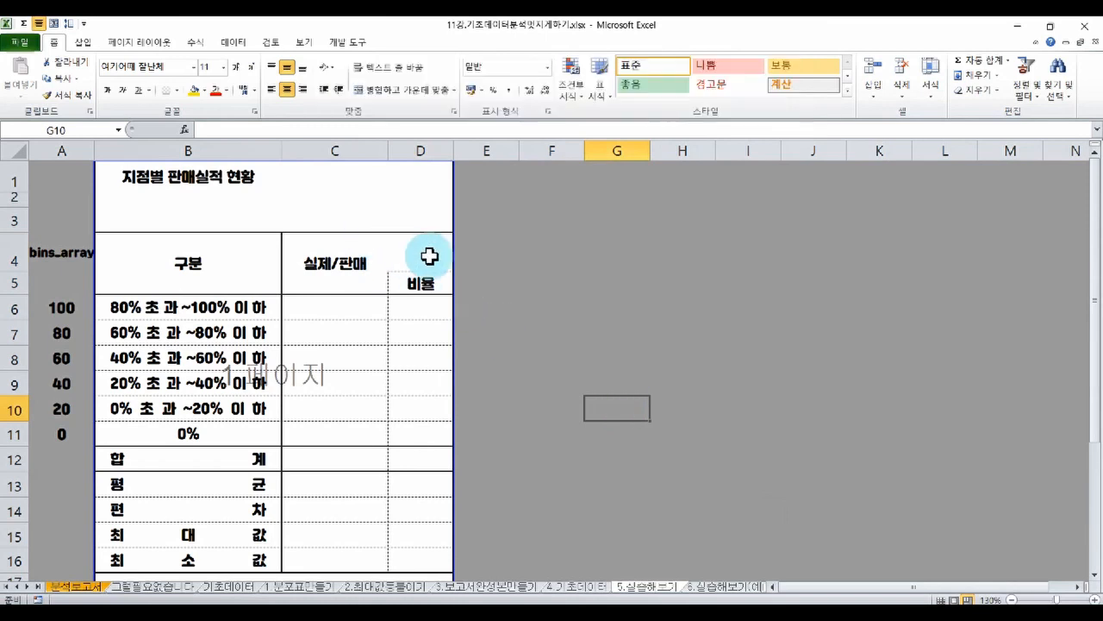
click(620, 284)
Step: Enter the unit note "(단위 : 개, %)" in D3
click(427, 219)
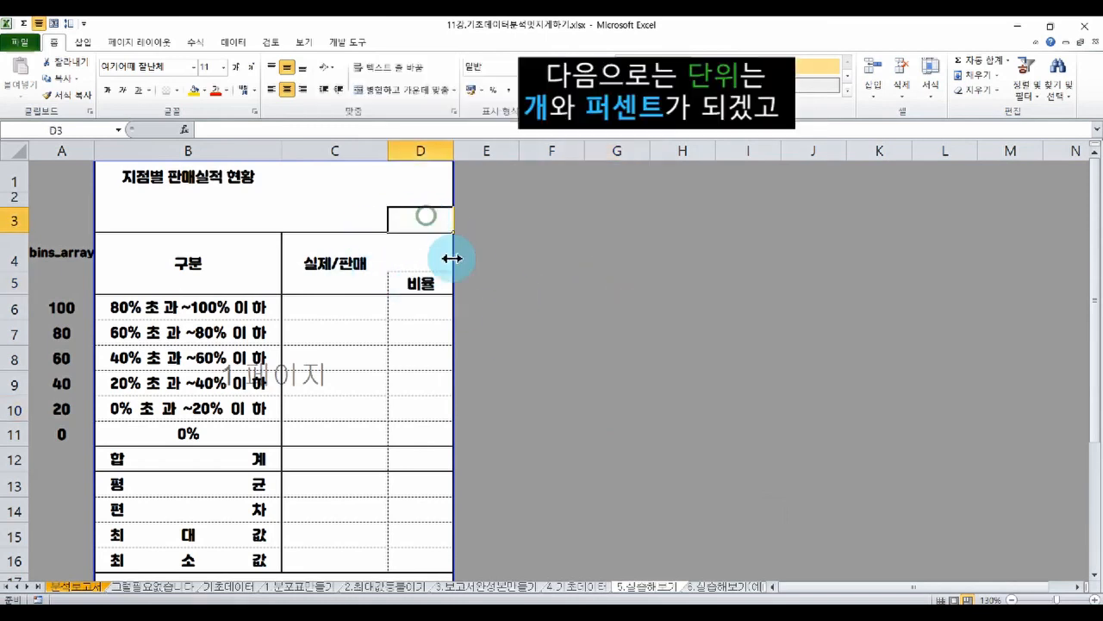
text((다)
text(위 : 개, %)
text())
key(Return)
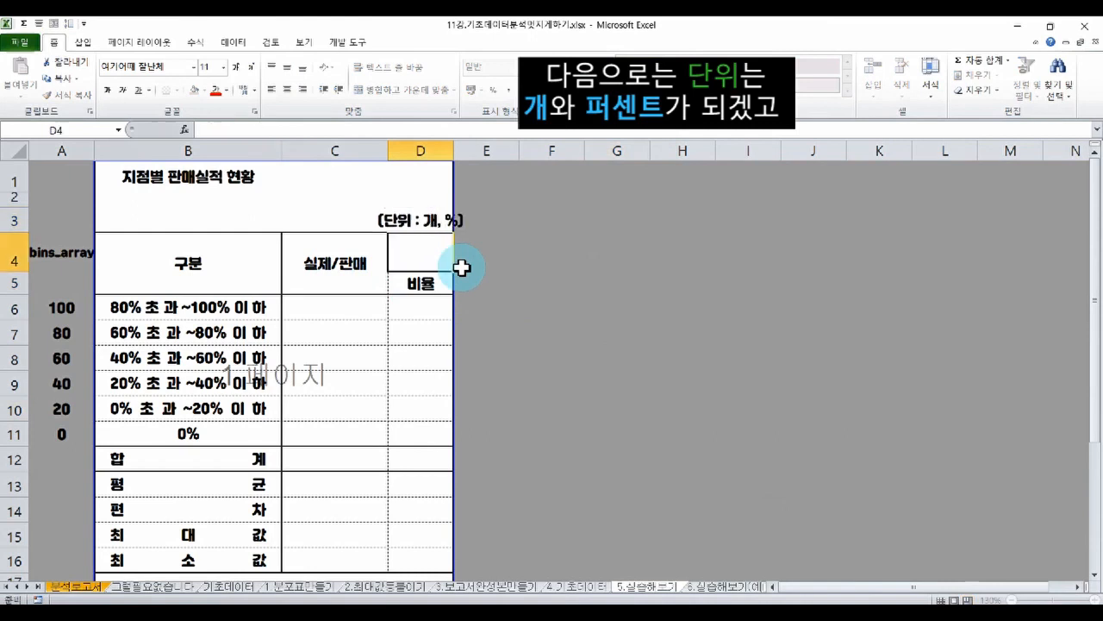
Step: Align the unit note in D3 to the bottom and right, and set its font size to 10
key(Up)
click(303, 68)
click(302, 90)
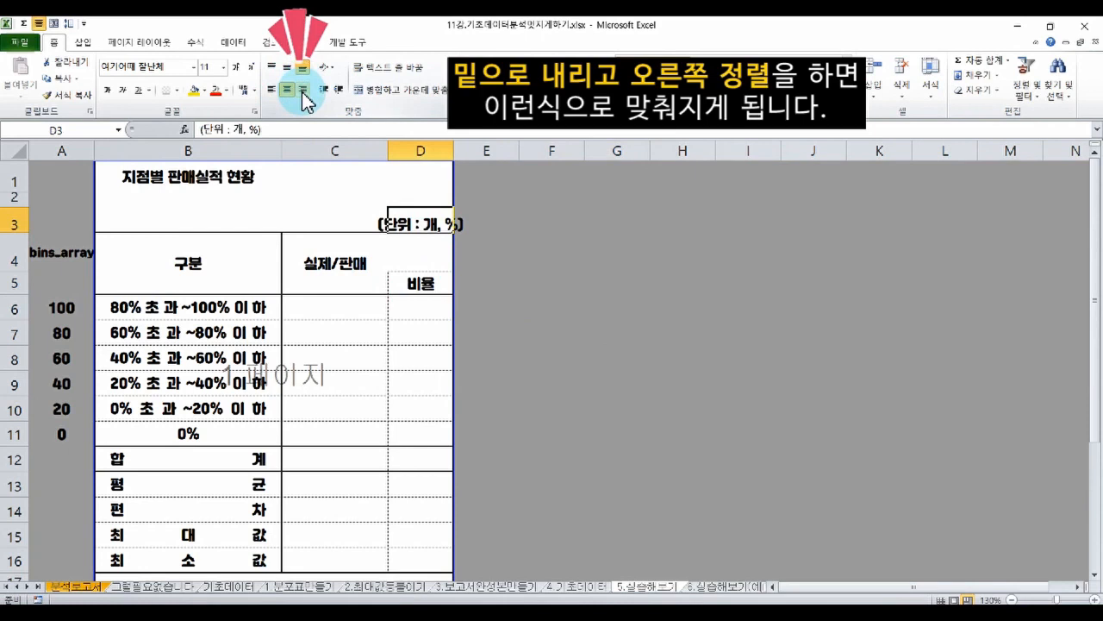
click(506, 228)
click(405, 221)
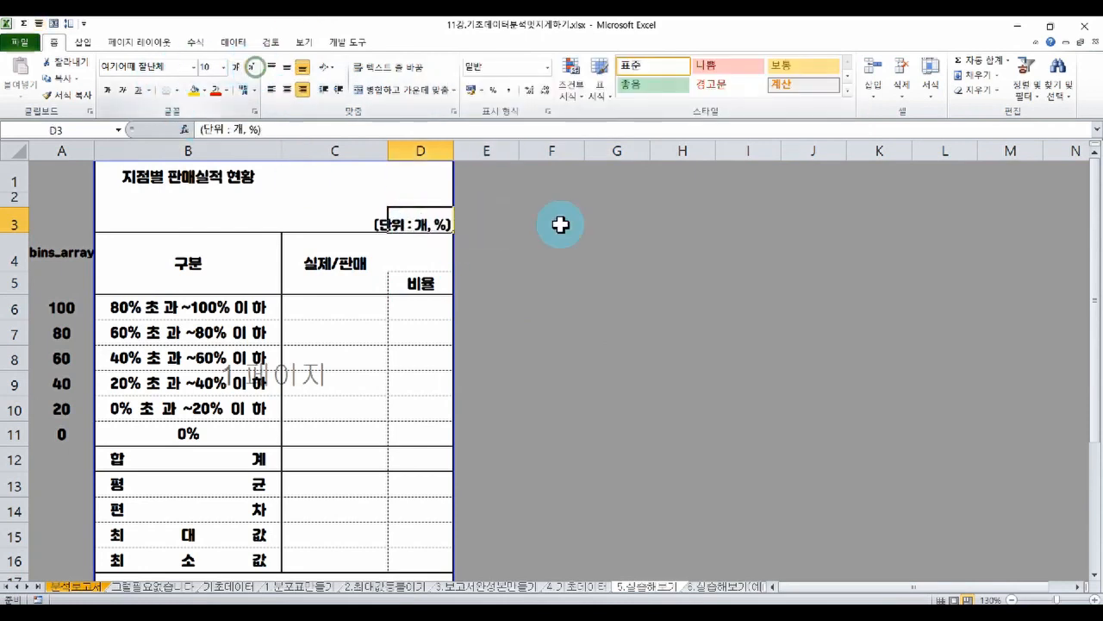
drag(604, 250, 715, 255)
Step: Try merging and centering the title across B1:D1, and undo the merge
click(116, 173)
drag(137, 176, 426, 183)
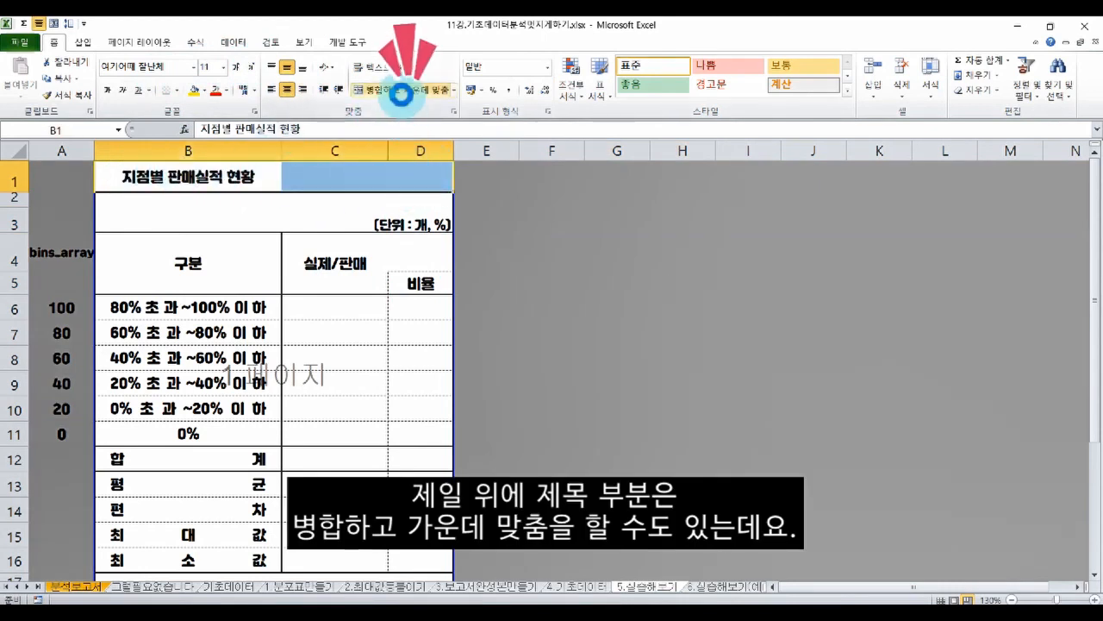
click(402, 89)
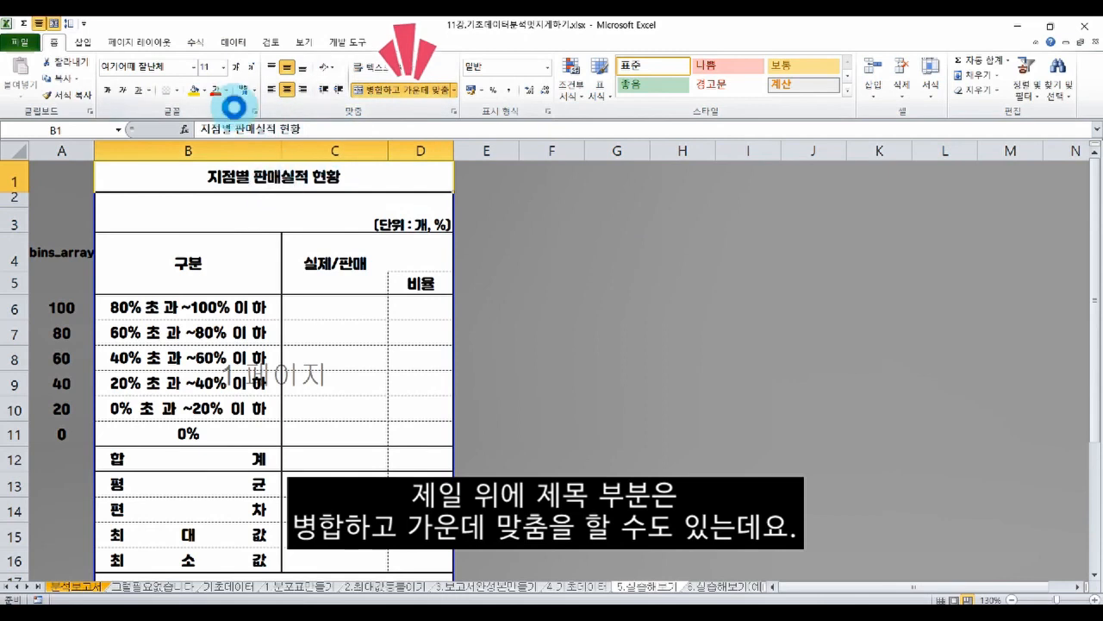
key(ctrl+z)
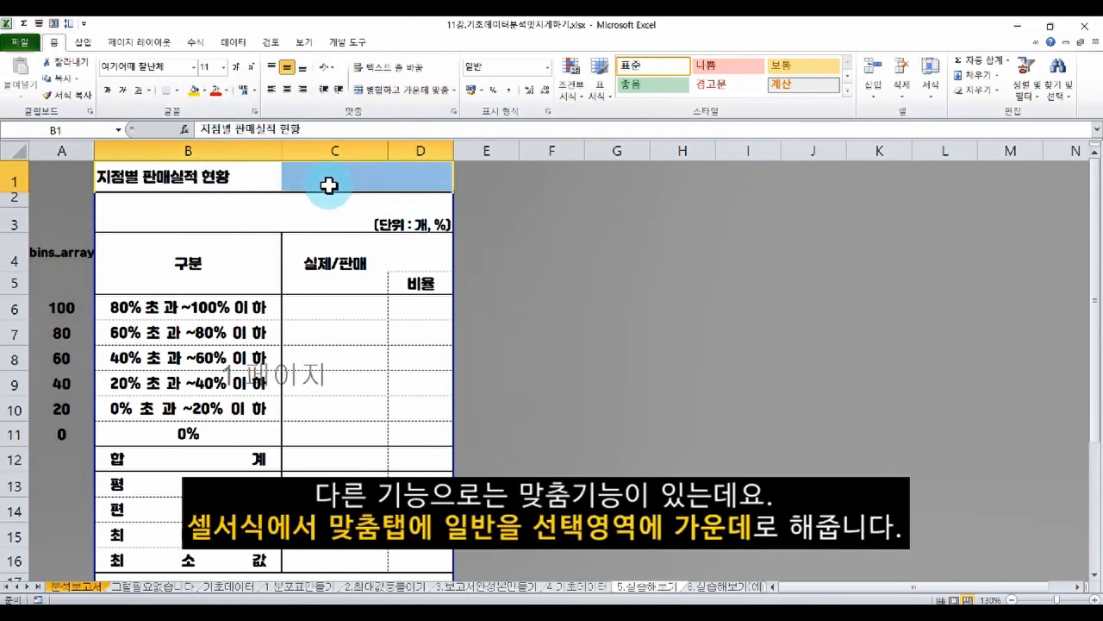
Step: Center the title 지점별 판매실적 현황 across B1:D1 without merging, using the 선택 영역의 가운데로 horizontal alignment
key(ctrl+1)
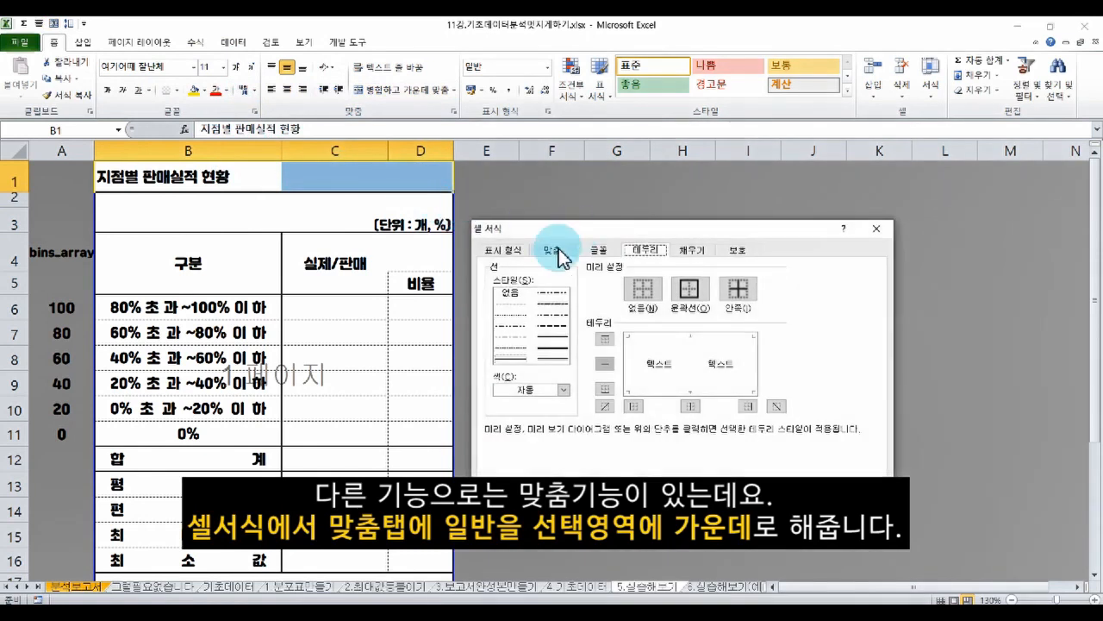
click(553, 250)
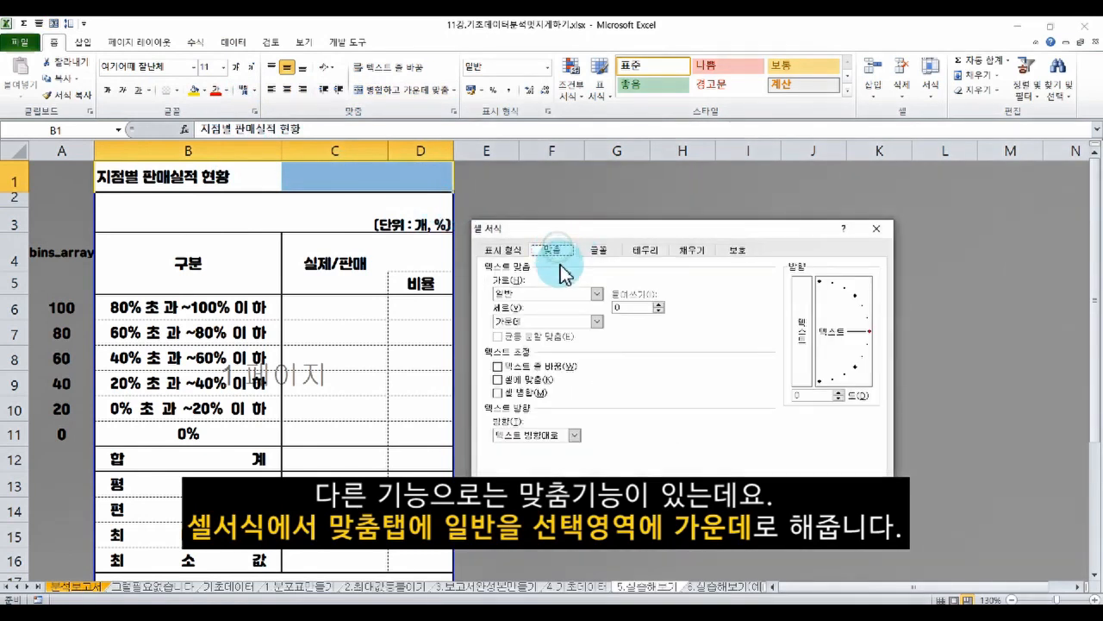
click(504, 294)
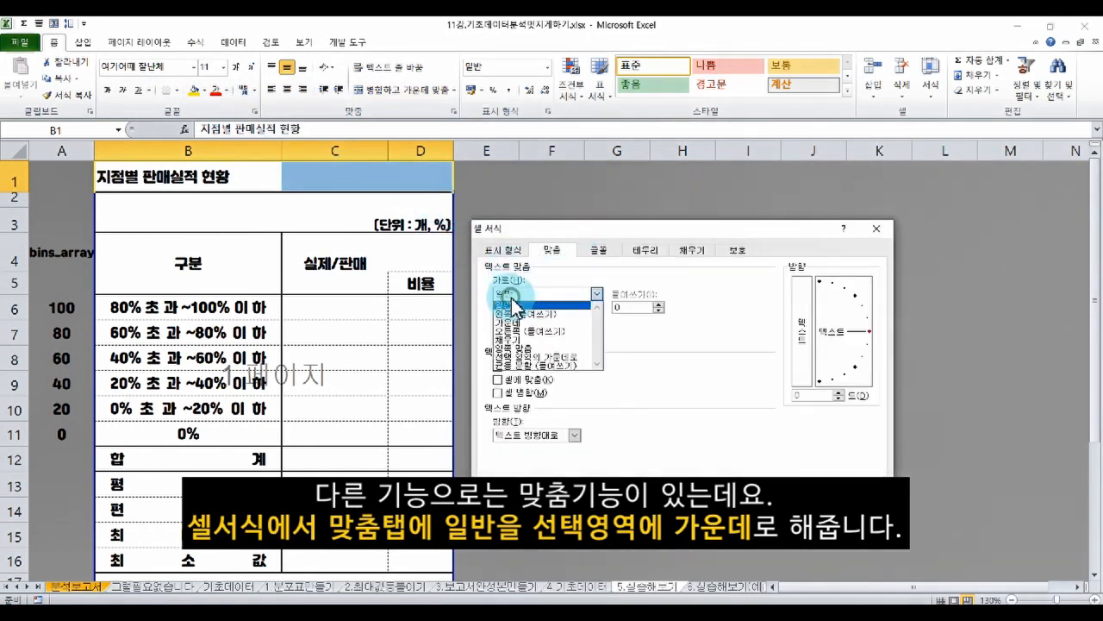
click(522, 357)
click(776, 510)
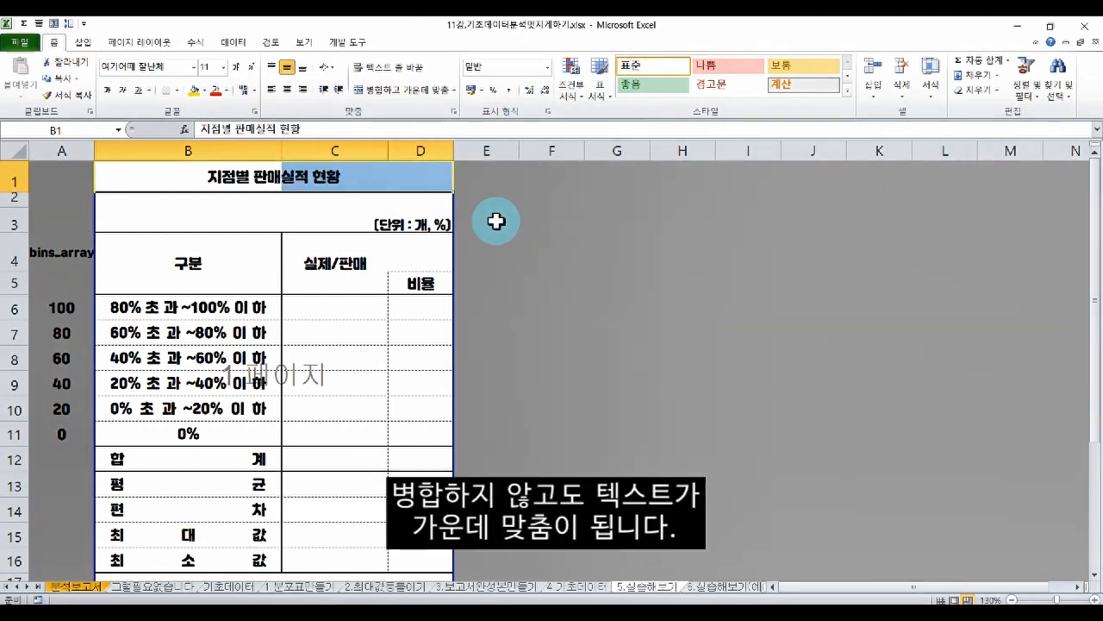
click(423, 178)
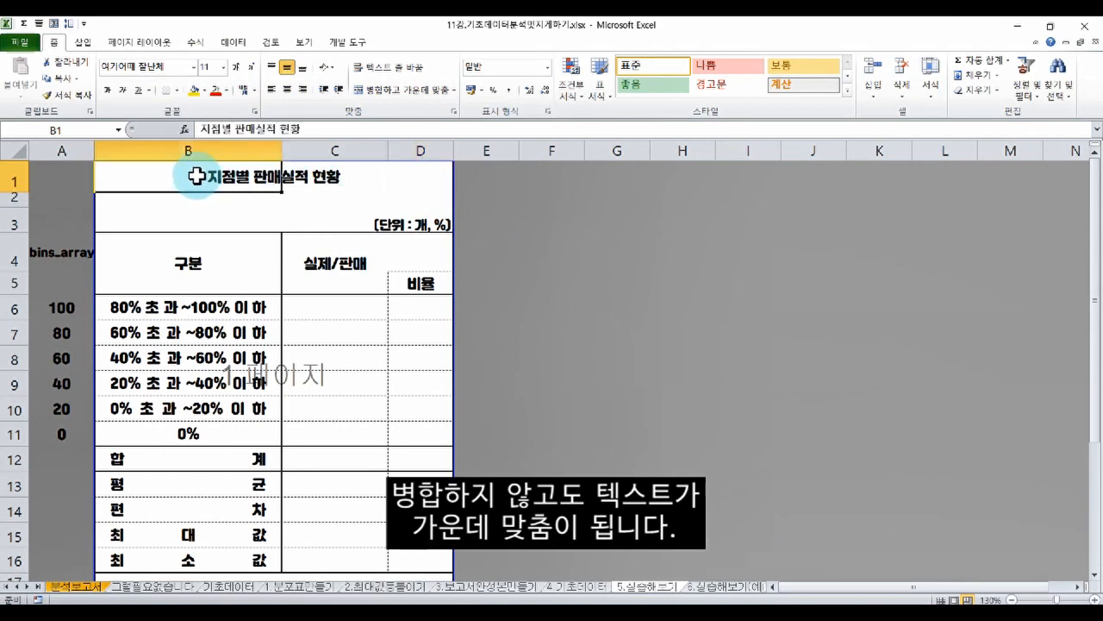
click(258, 217)
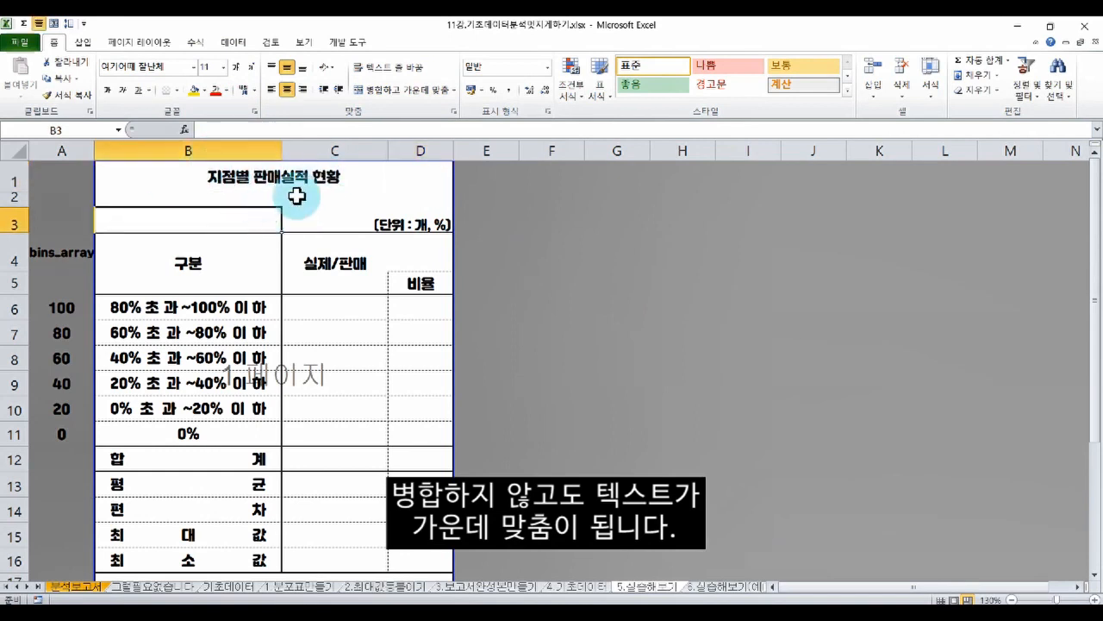
Step: Increase the font size of the title in B1 by three increments
click(192, 178)
click(241, 76)
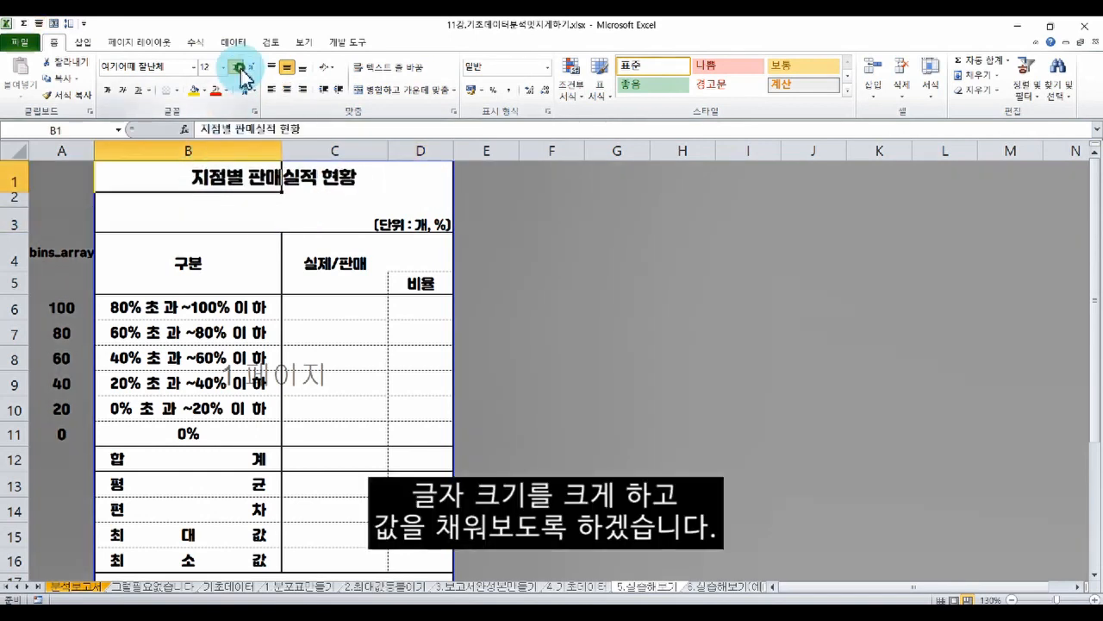
click(243, 78)
click(243, 77)
click(519, 284)
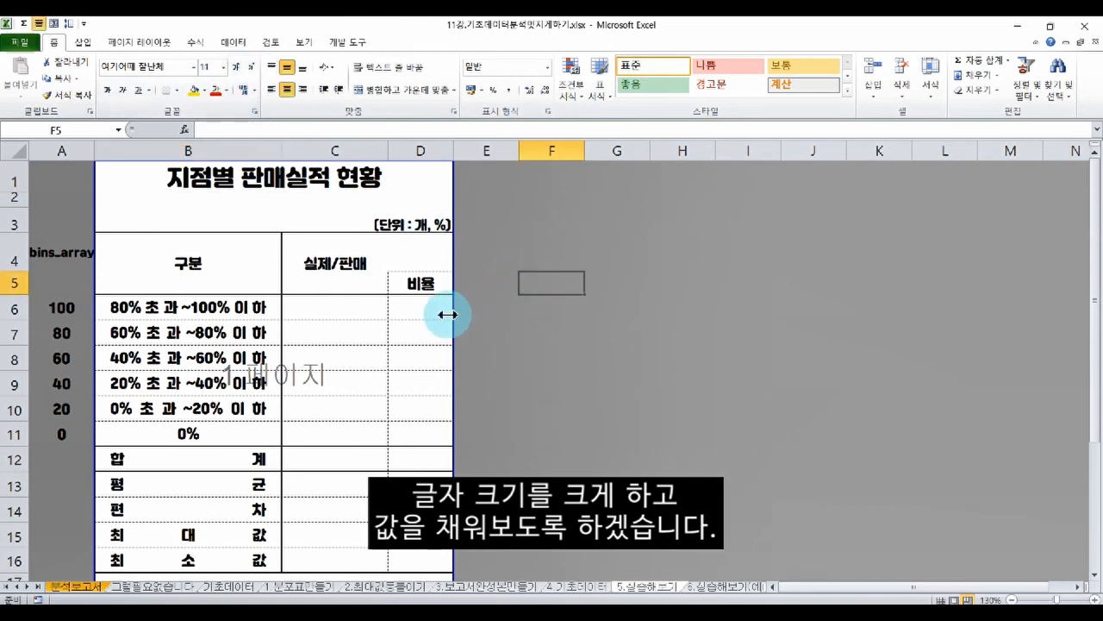
drag(372, 305, 351, 428)
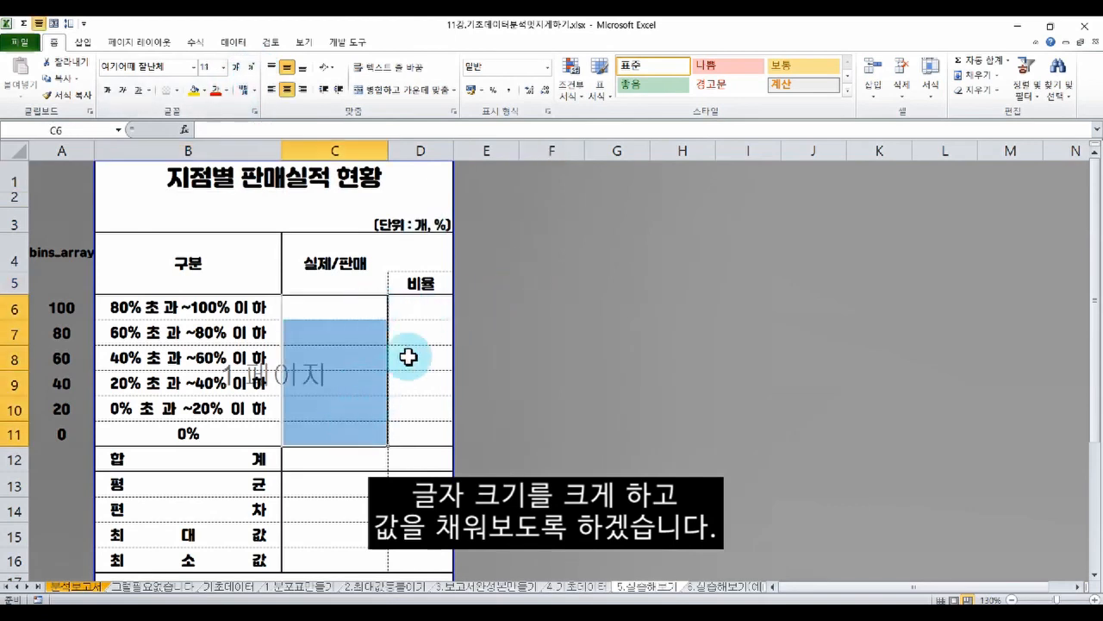
click(535, 306)
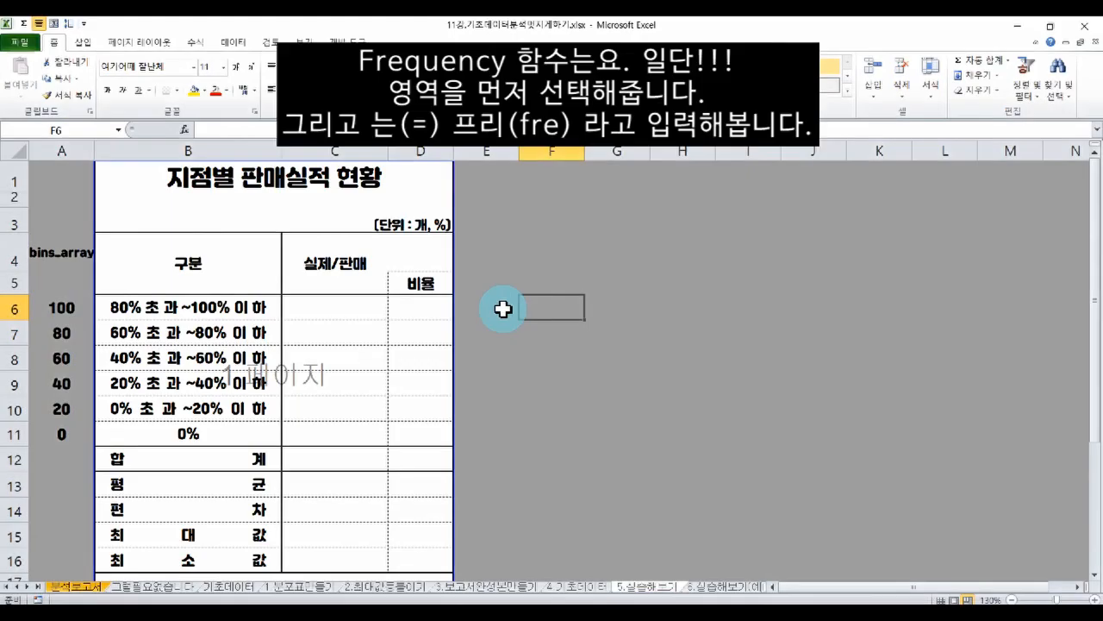
click(363, 303)
drag(362, 305, 350, 431)
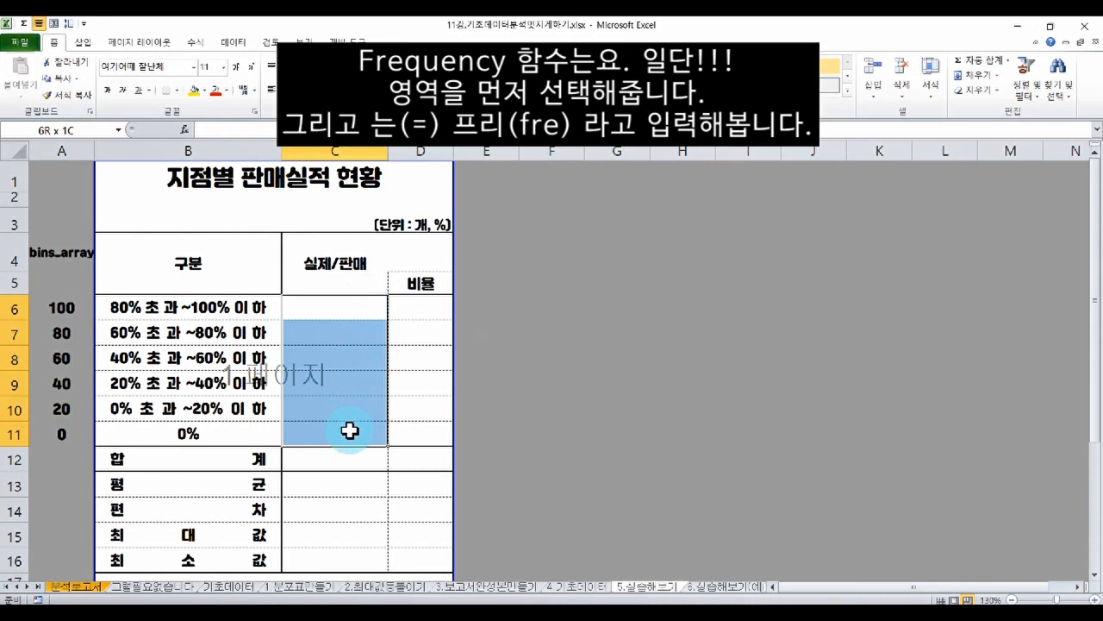
text(=)
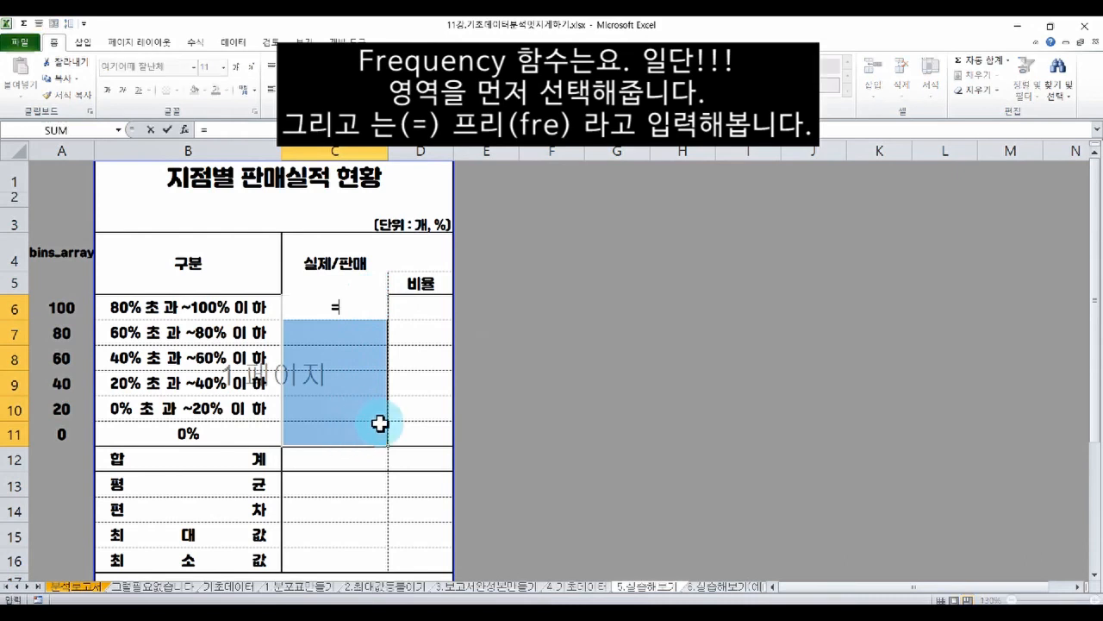
text(fre)
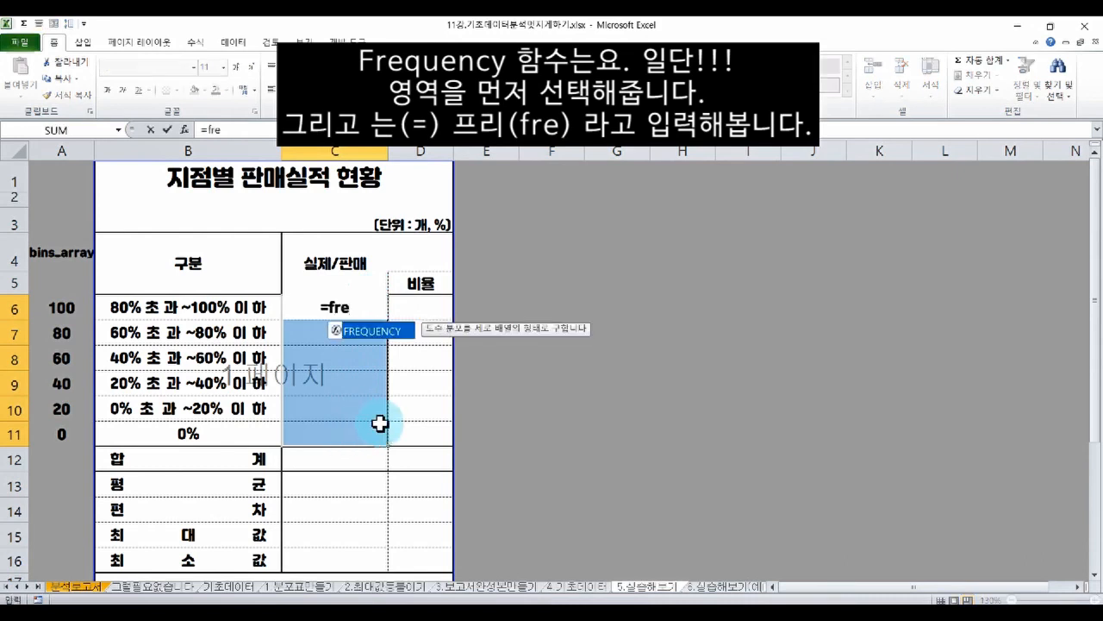
text(q)
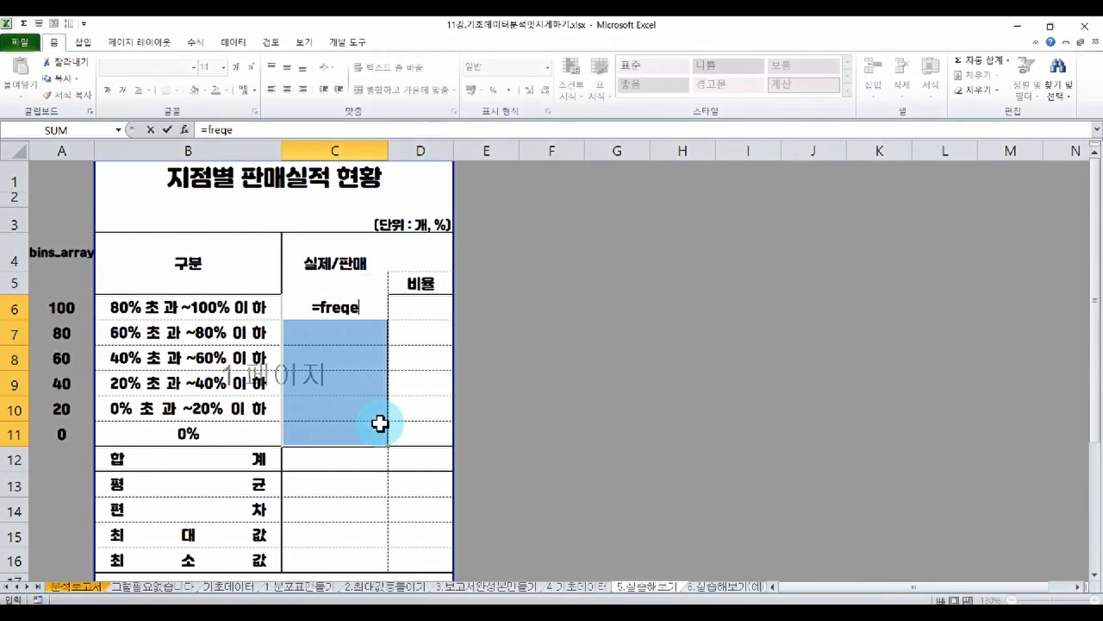
text(uency()
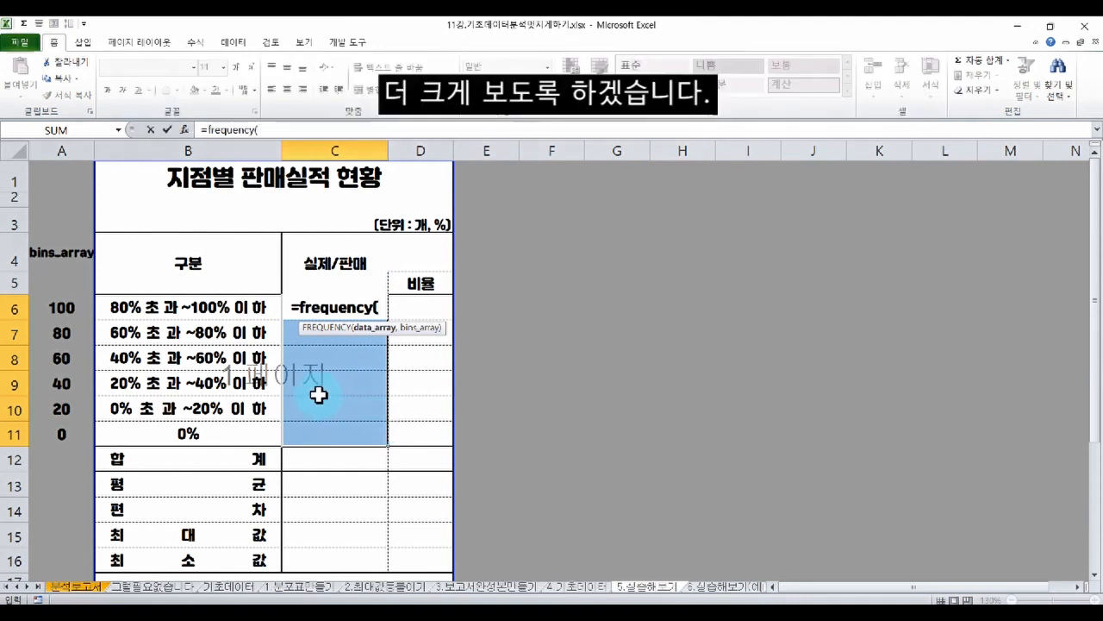
key(Escape)
Step: Start a FREQUENCY formula across C6:C11, using E3:E12 on the 4.기초데이터 sheet as the data array
scroll(297, 354, up, 1)
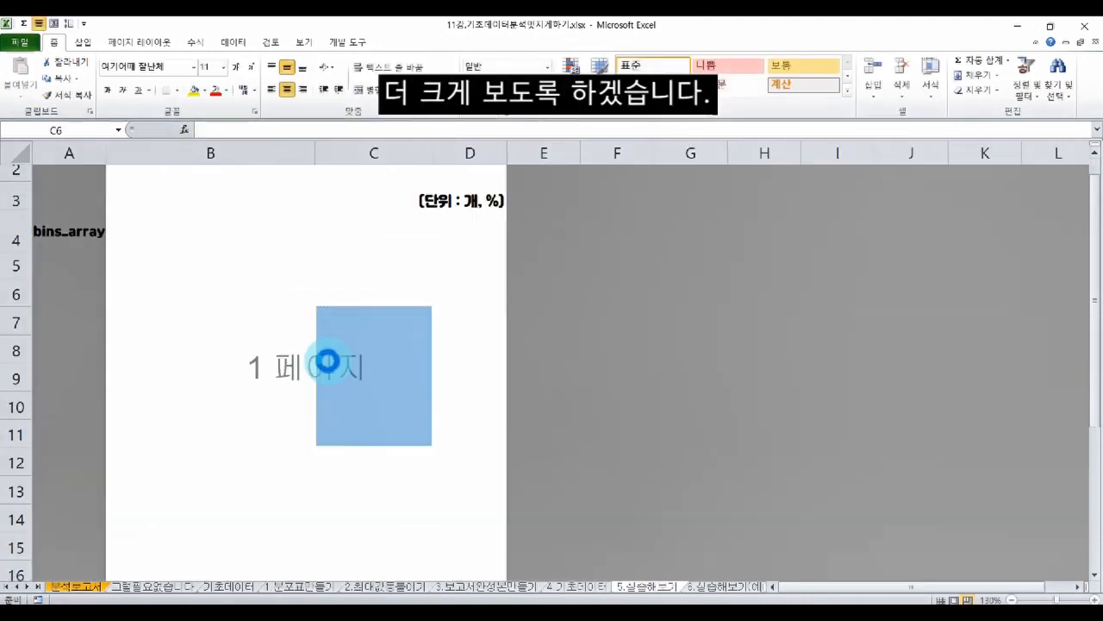
scroll(321, 355, up, 2)
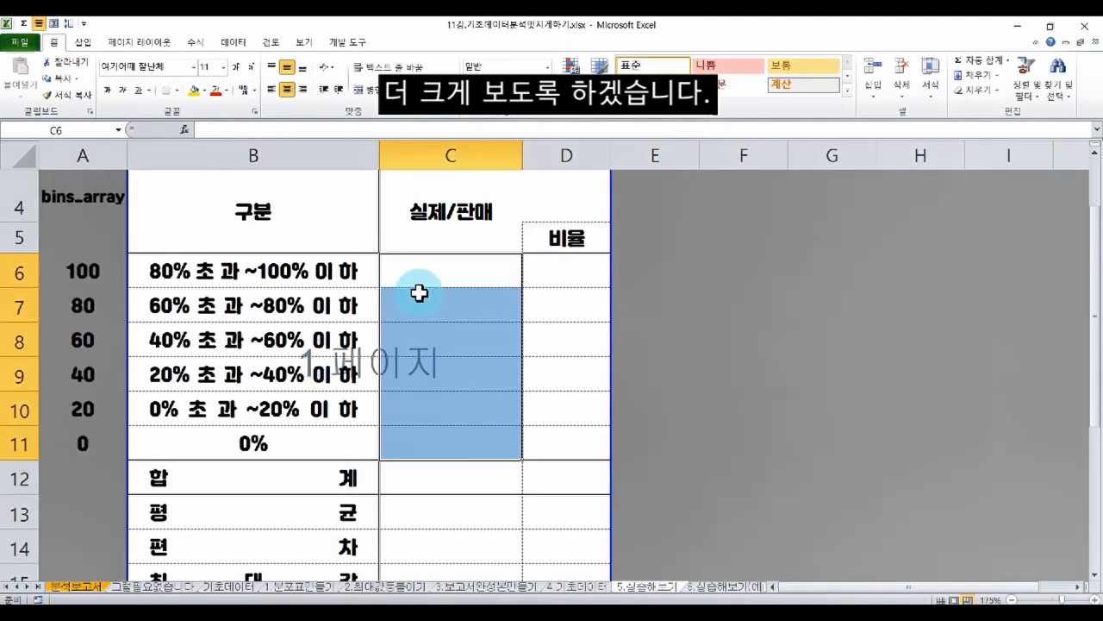
click(428, 259)
drag(429, 258, 428, 447)
text(=)
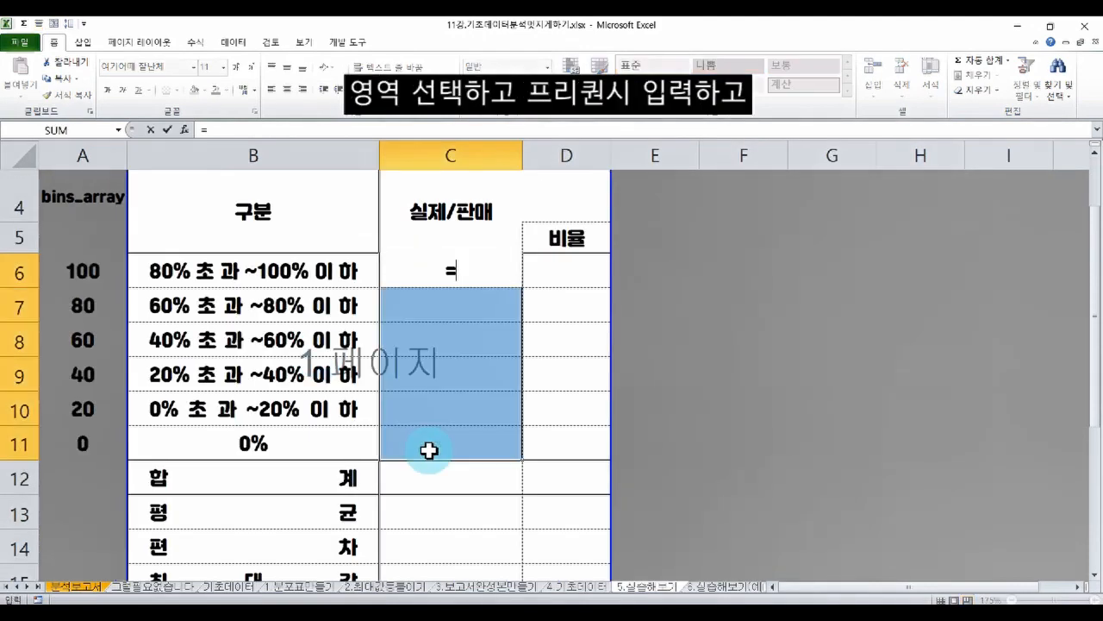
text(frequency()
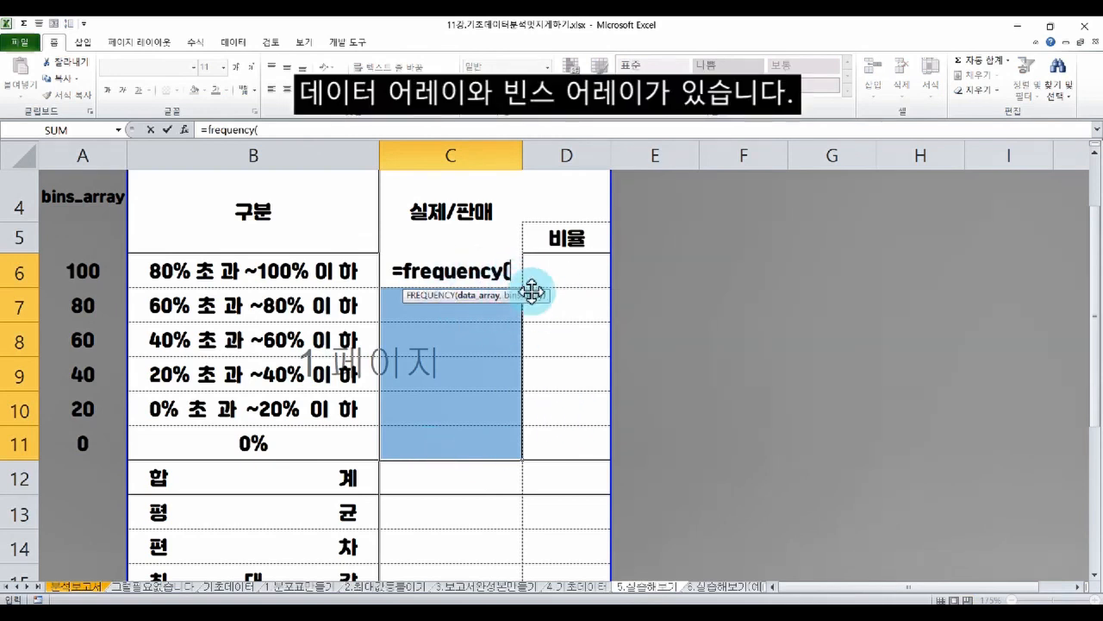
click(581, 588)
drag(378, 251, 371, 537)
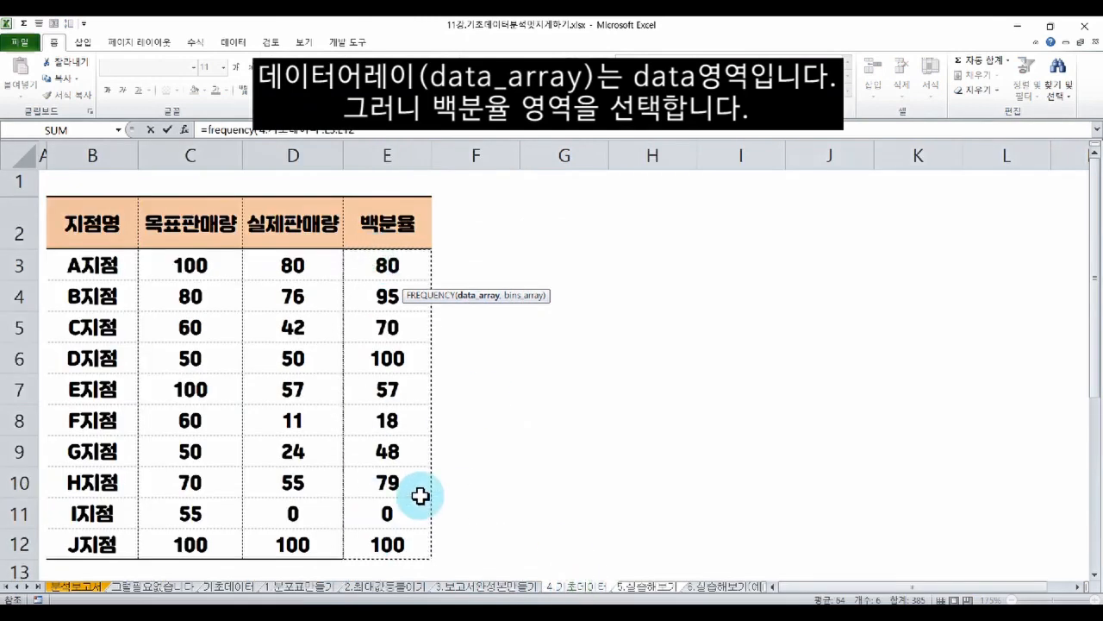
Step: Add A6:A11 on the 5.실습해보기 sheet as the bins array and enter FREQUENCY as an array formula
text(,)
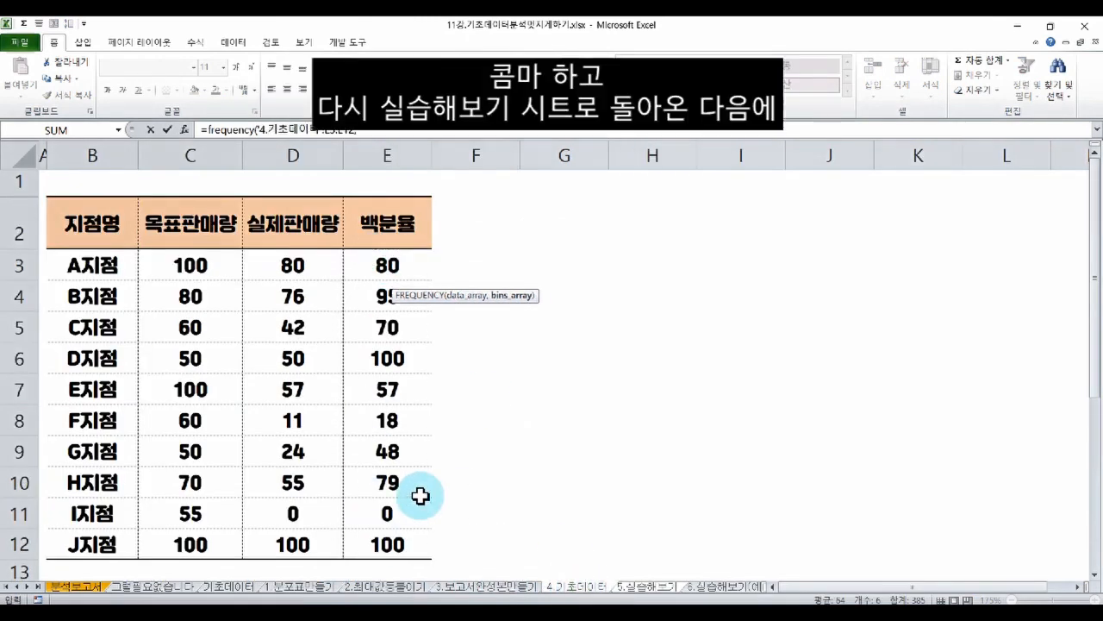
click(654, 590)
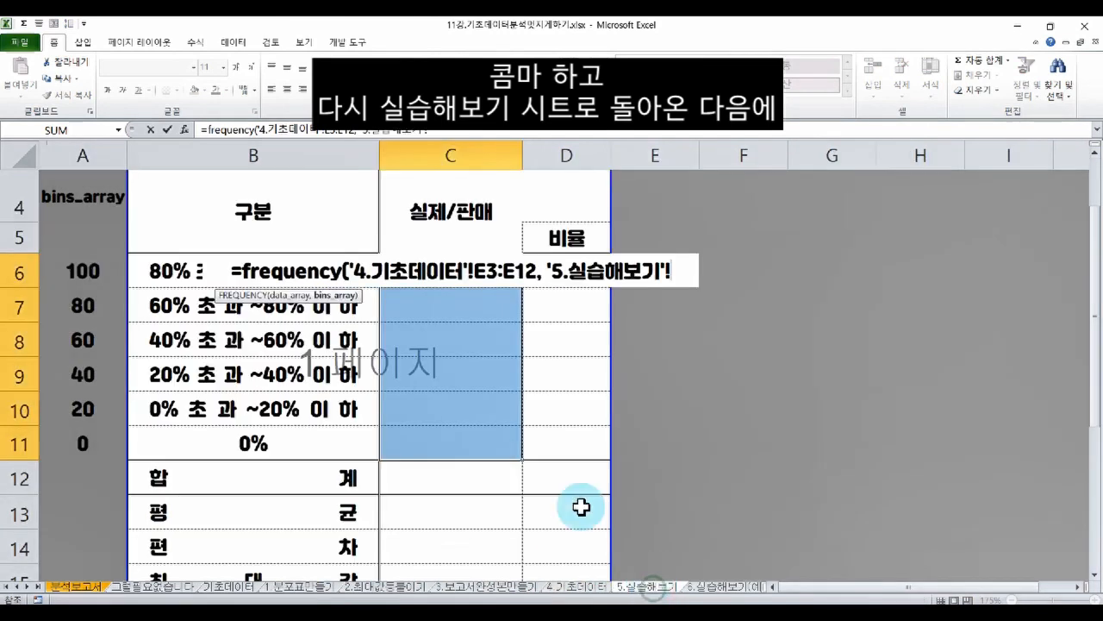
drag(97, 266, 92, 438)
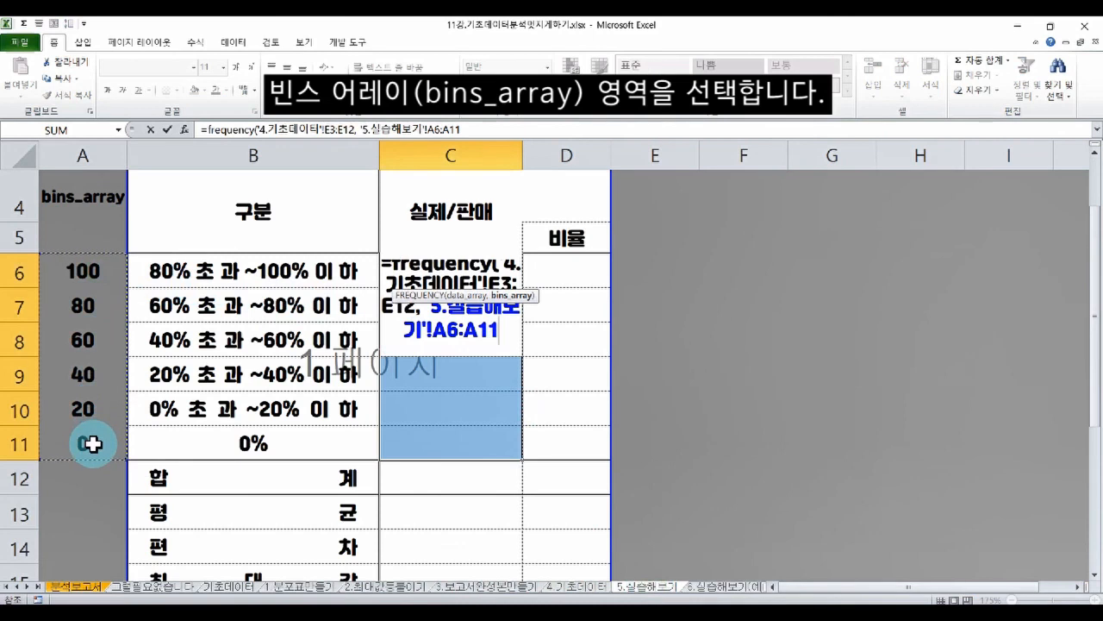
text())
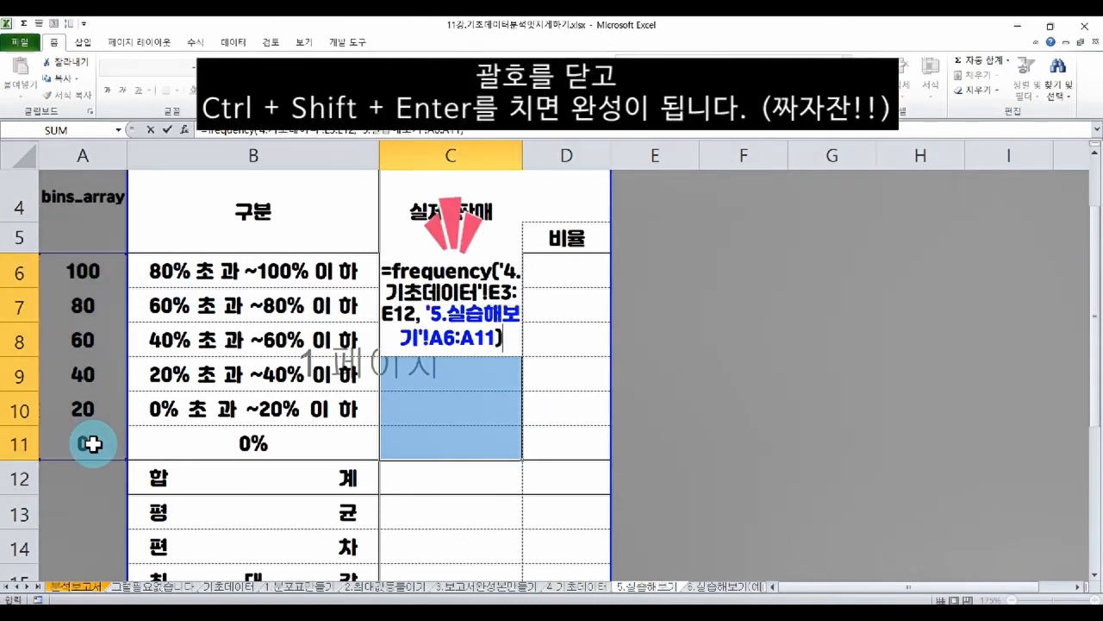
key(ctrl+shift+Return)
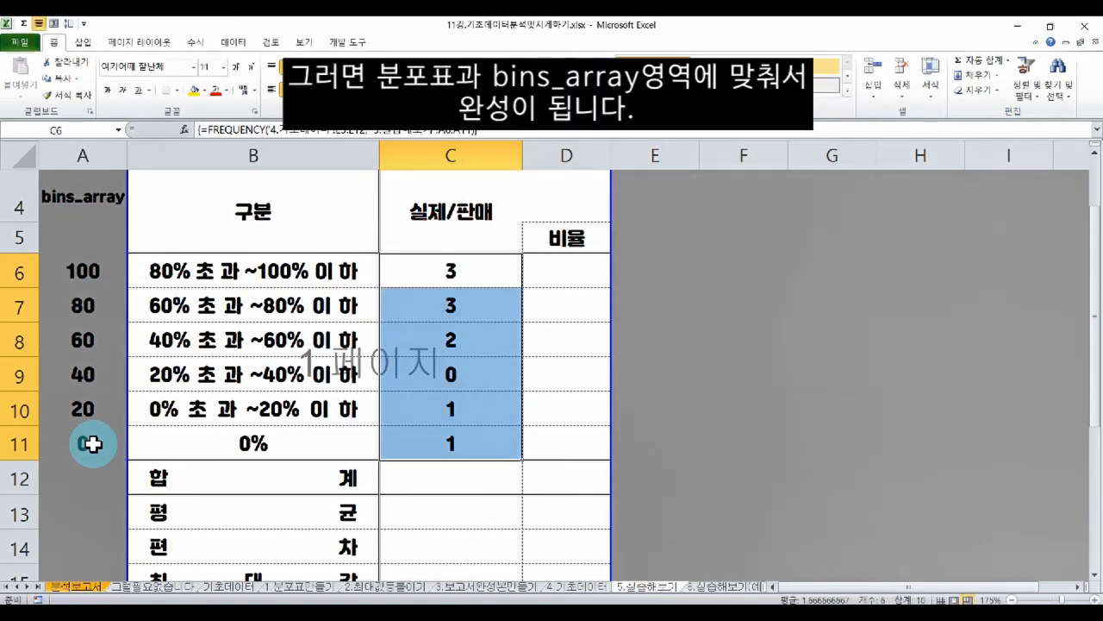
Step: Compare the bins in A6:A11 with the interval labels in B6:B11 and the frequencies in C6:C11
drag(87, 269, 86, 443)
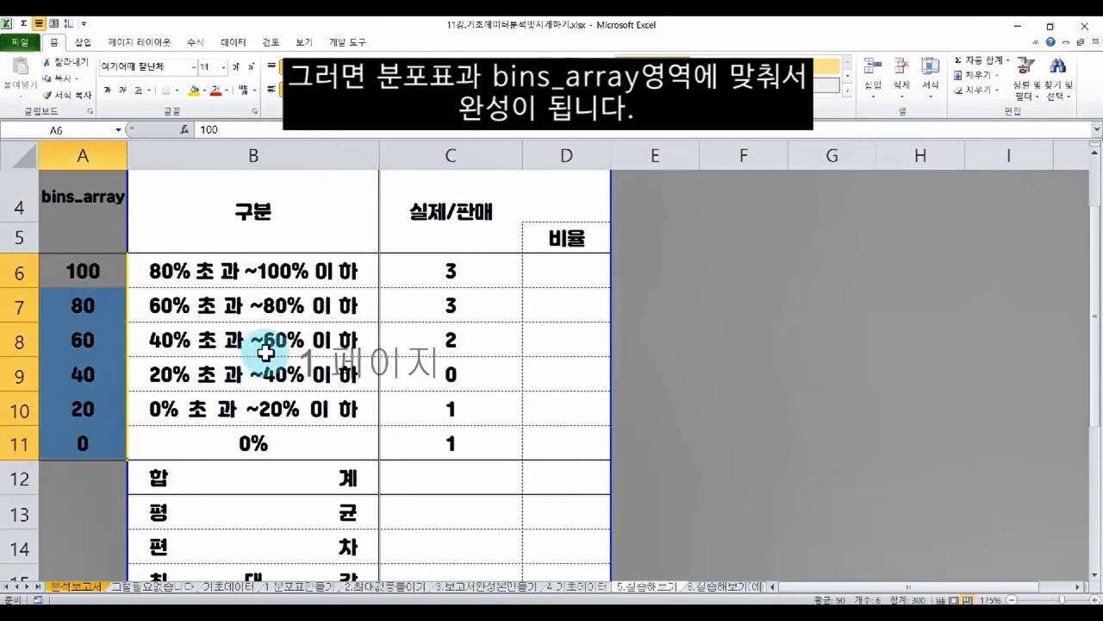
drag(448, 271, 454, 442)
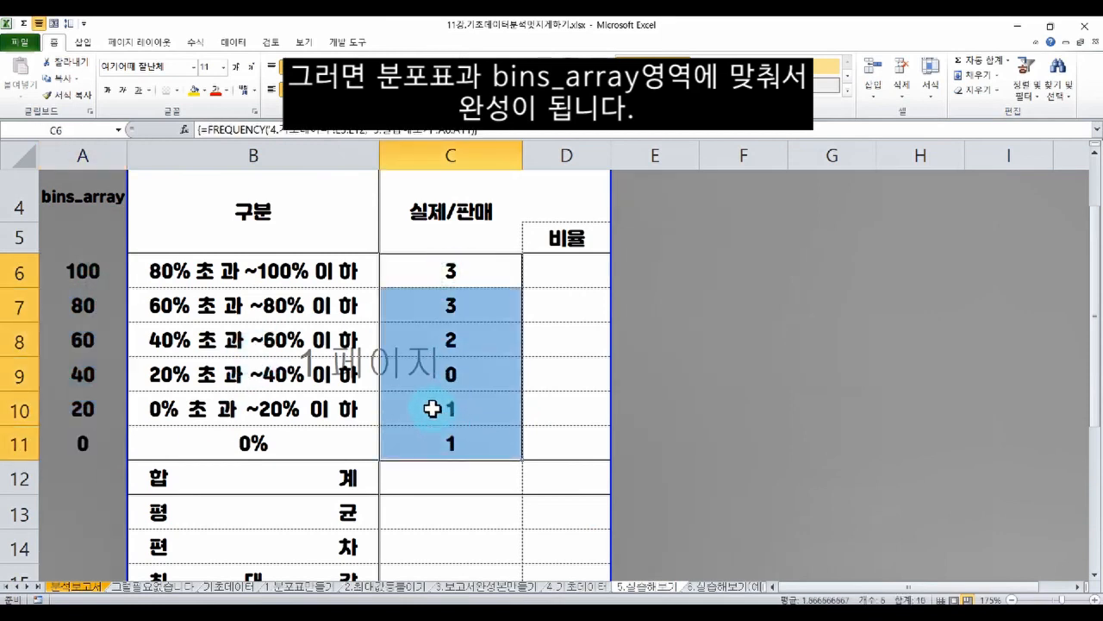
drag(86, 274, 92, 433)
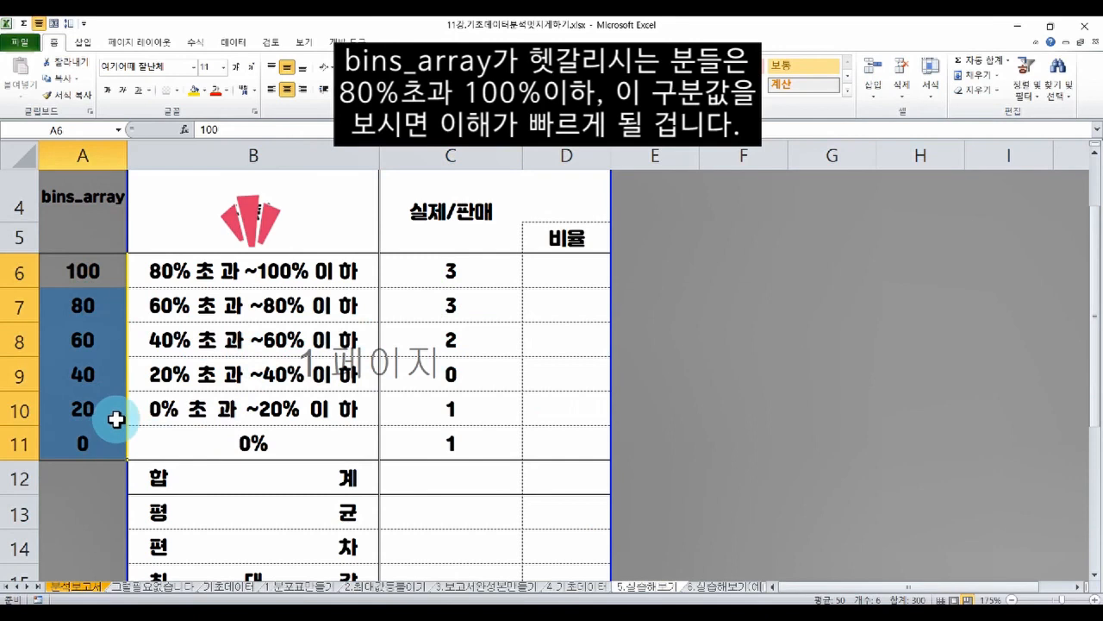
click(210, 272)
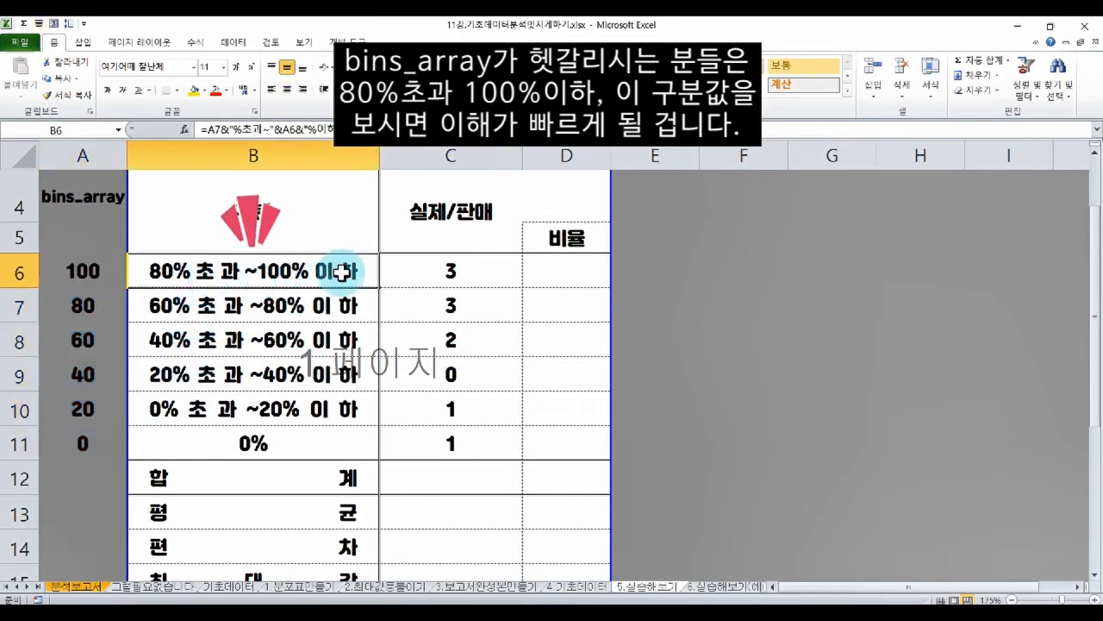
drag(343, 271, 332, 433)
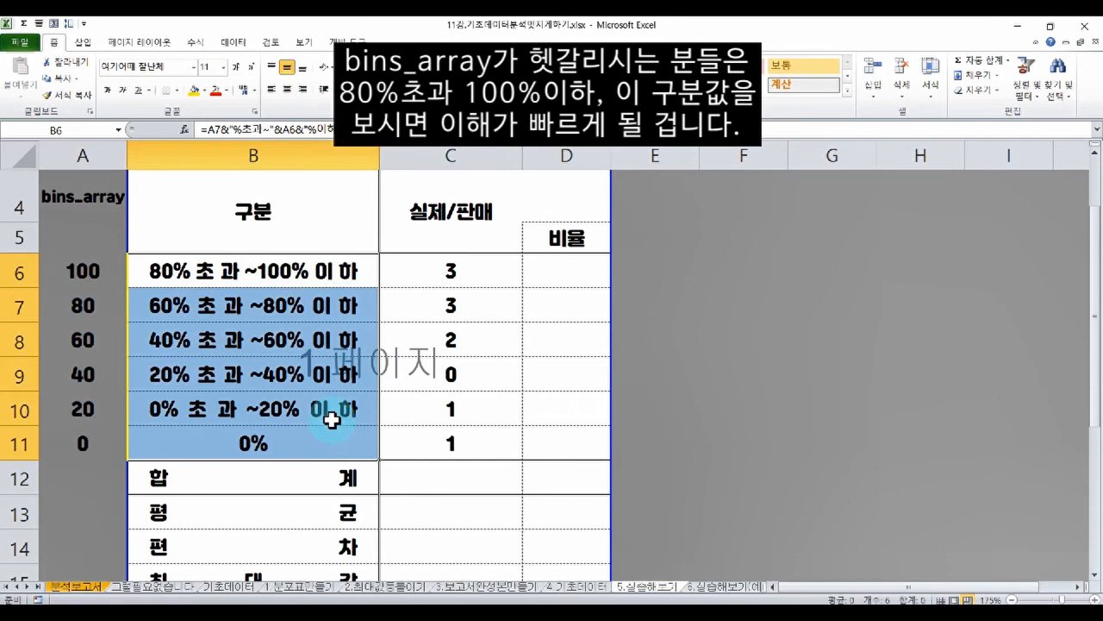
Step: Total the frequencies in C12 with =SUM(C6:C11)
click(483, 465)
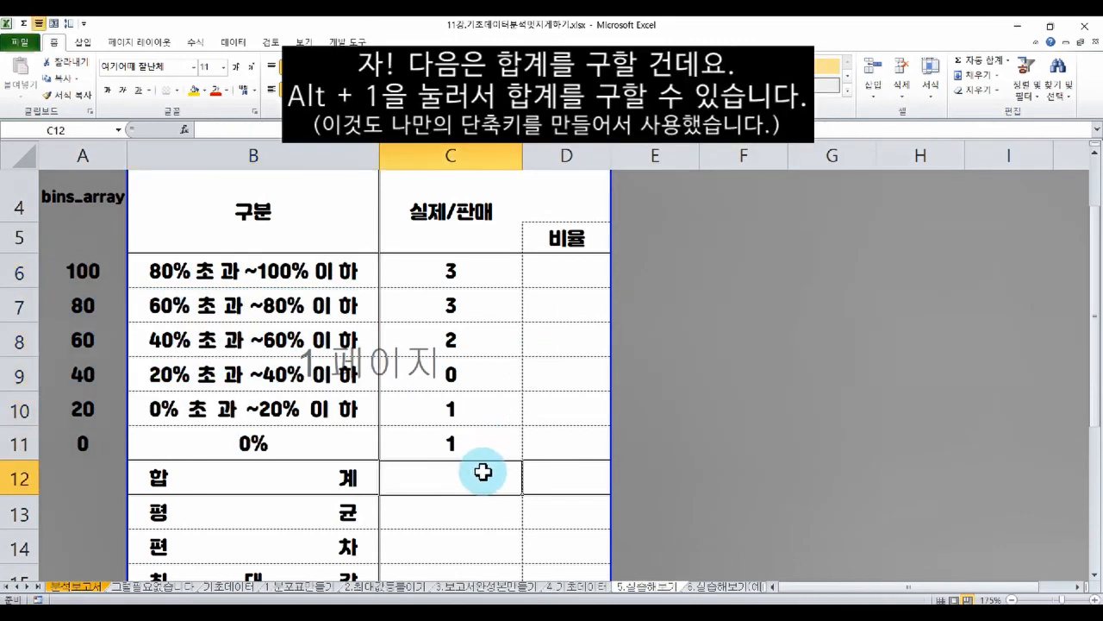
key(alt+1)
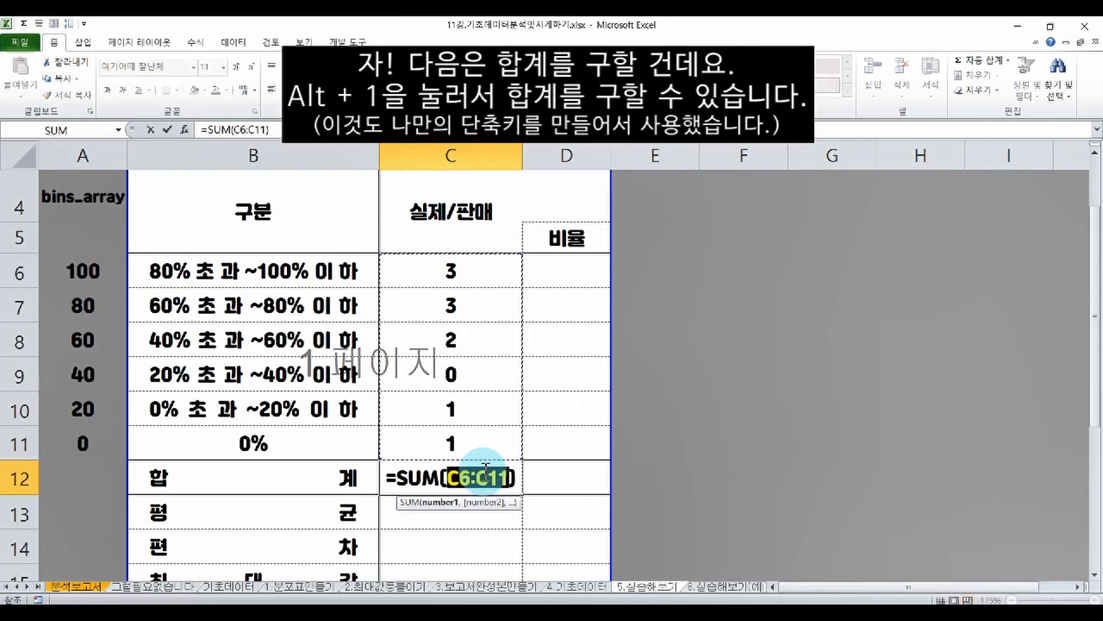
key(Return)
click(482, 471)
key(alt+1)
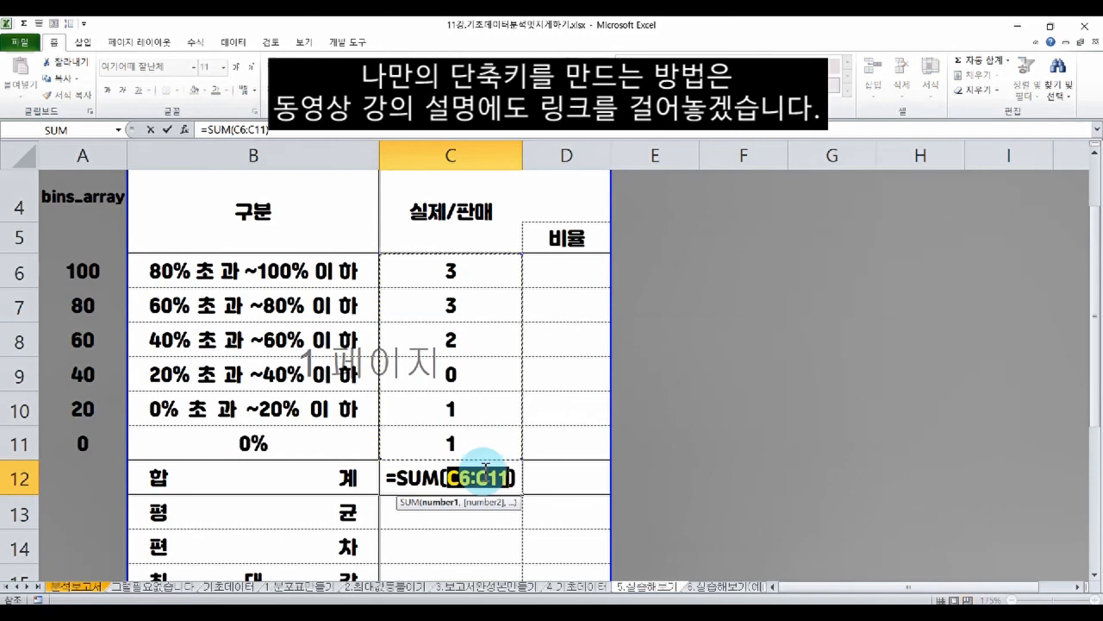
key(Return)
Step: Enter the ratio formula =C6/$C$12 in D6, with an absolute reference to the total
click(571, 276)
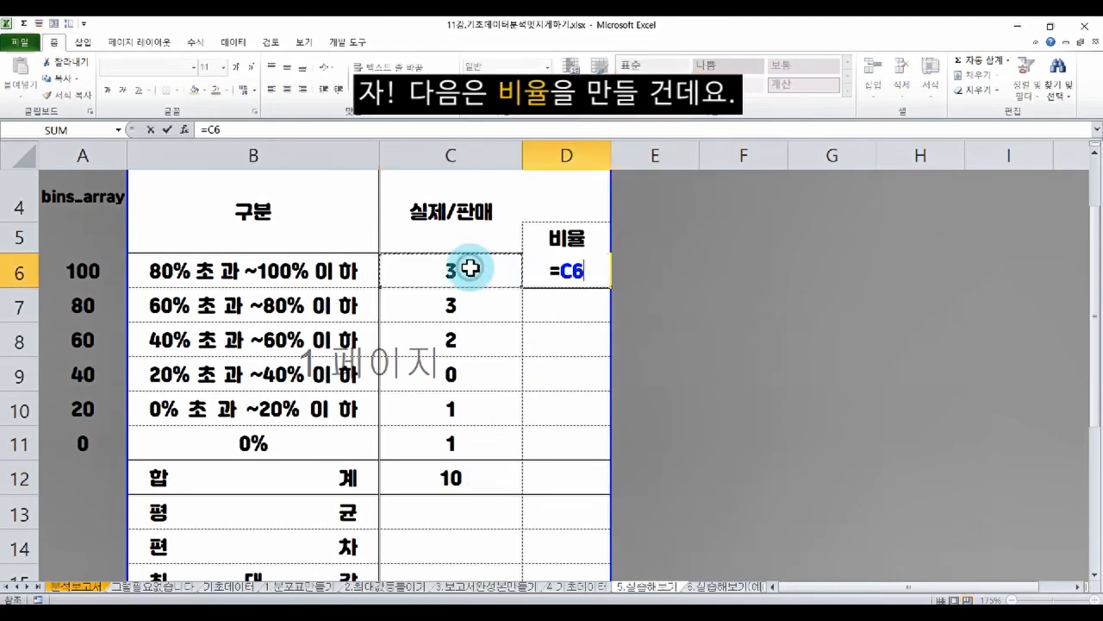
text(/)
click(441, 489)
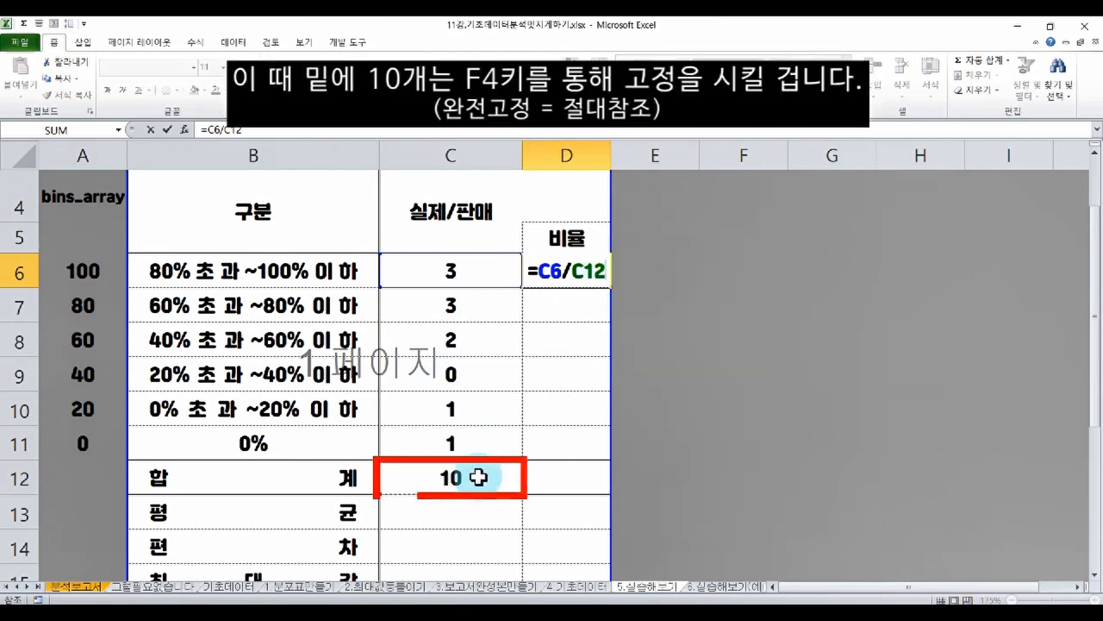
key(F4)
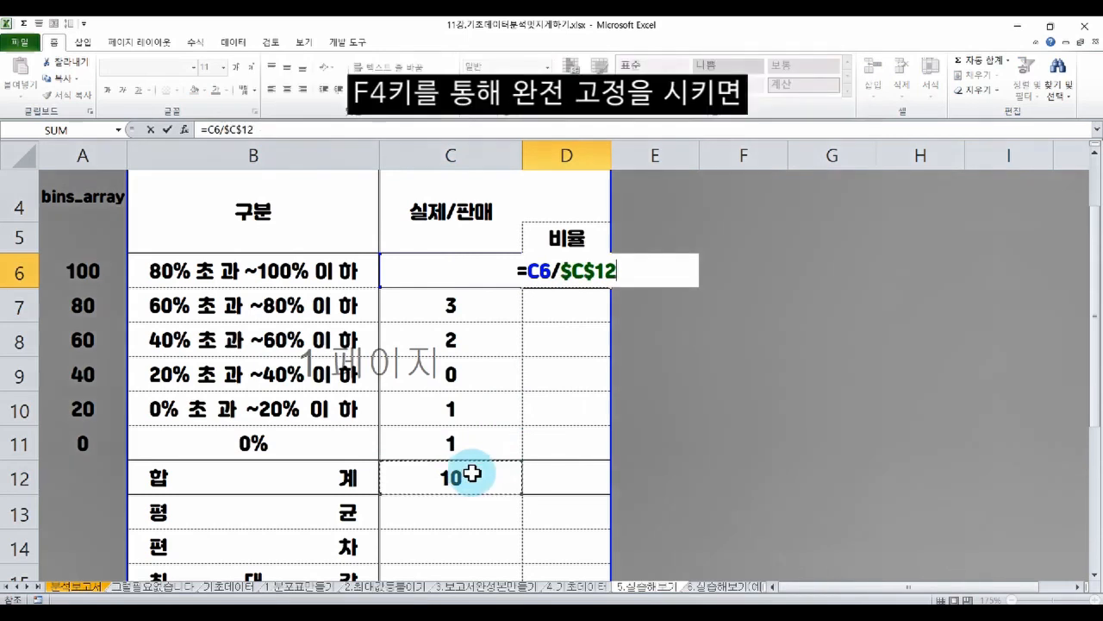
key(Return)
Step: Copy the ratio formula from D6 down to D7:D11
key(ctrl+v)
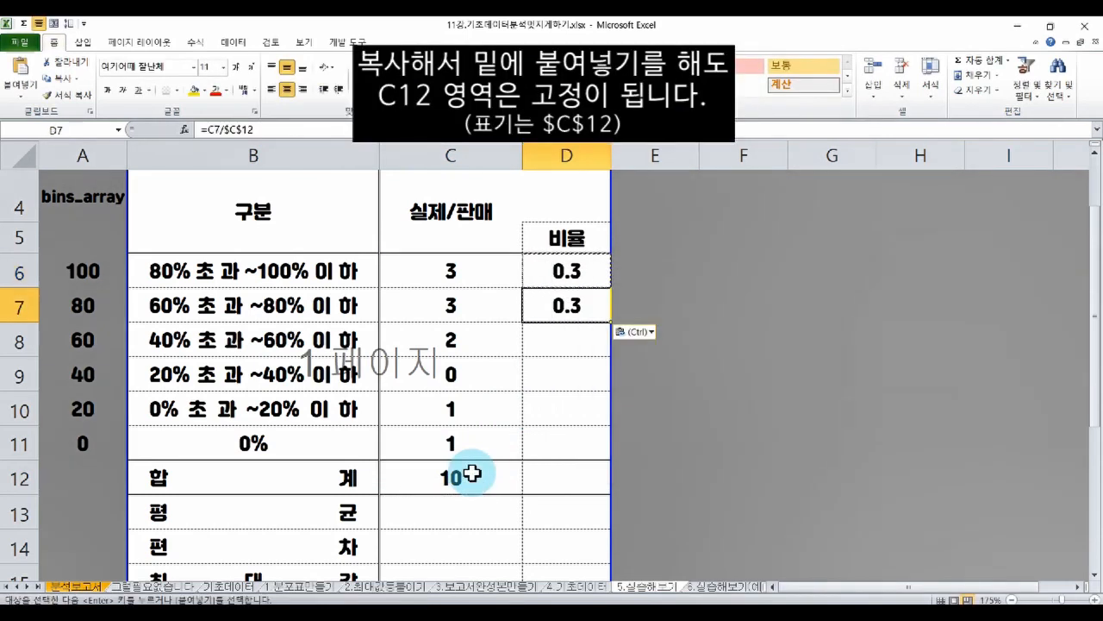
key(F2)
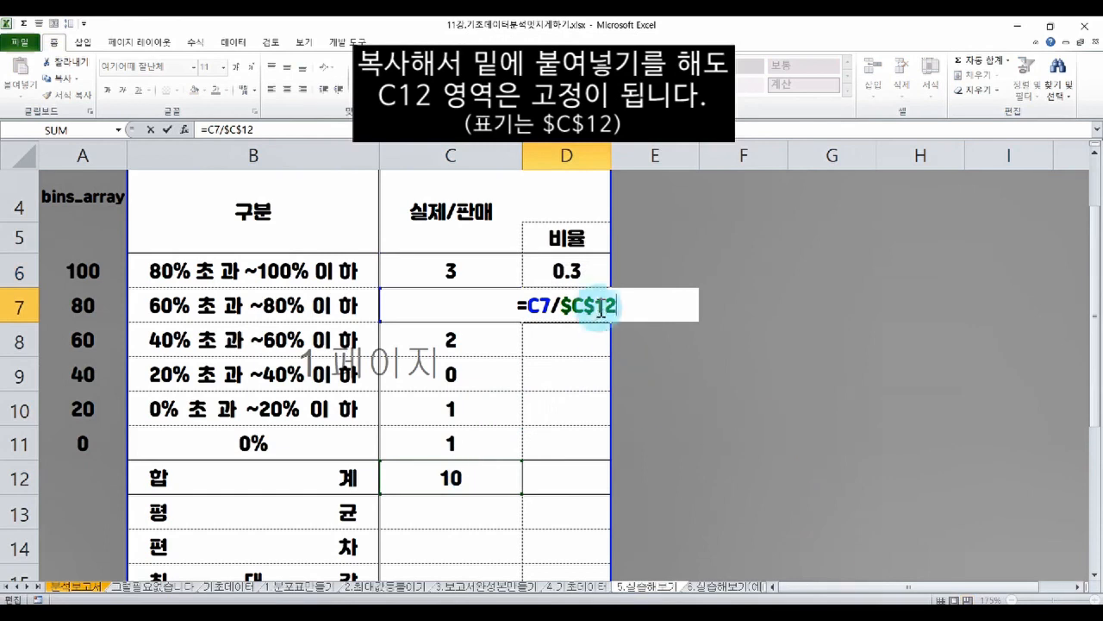
key(Escape)
key(ctrl+c)
drag(566, 340, 567, 443)
key(ctrl+v)
key(Down)
key(Down)
key(Down)
Step: Inspect the copied ratio formulas in D11, D10 and D9 for the absolute reference to C12
double_click(566, 443)
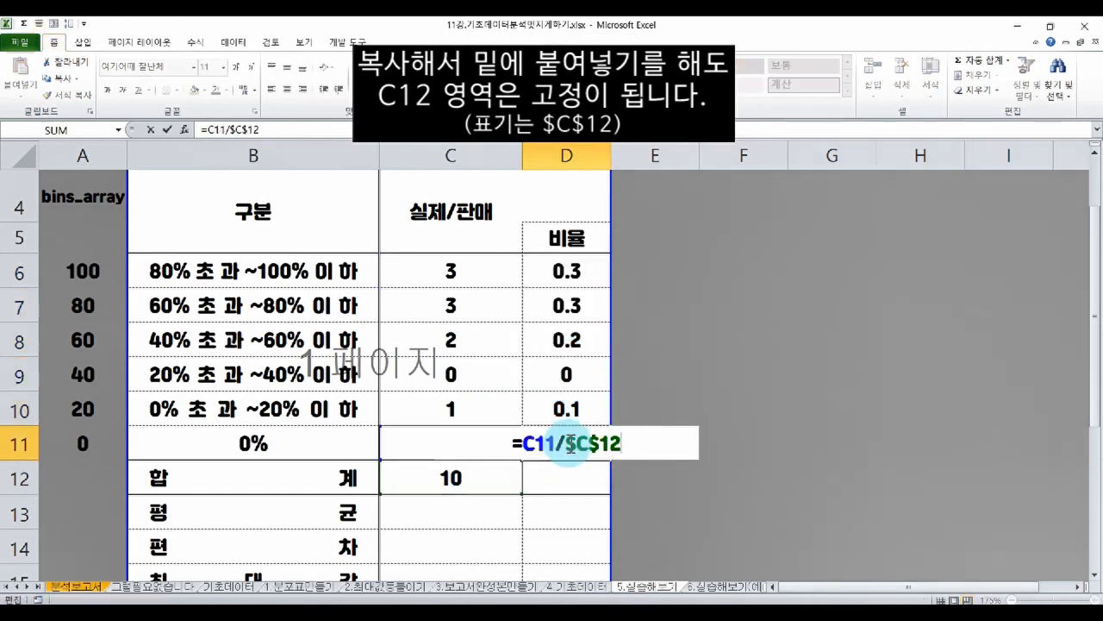
double_click(572, 443)
drag(525, 445, 565, 446)
key(Escape)
double_click(564, 418)
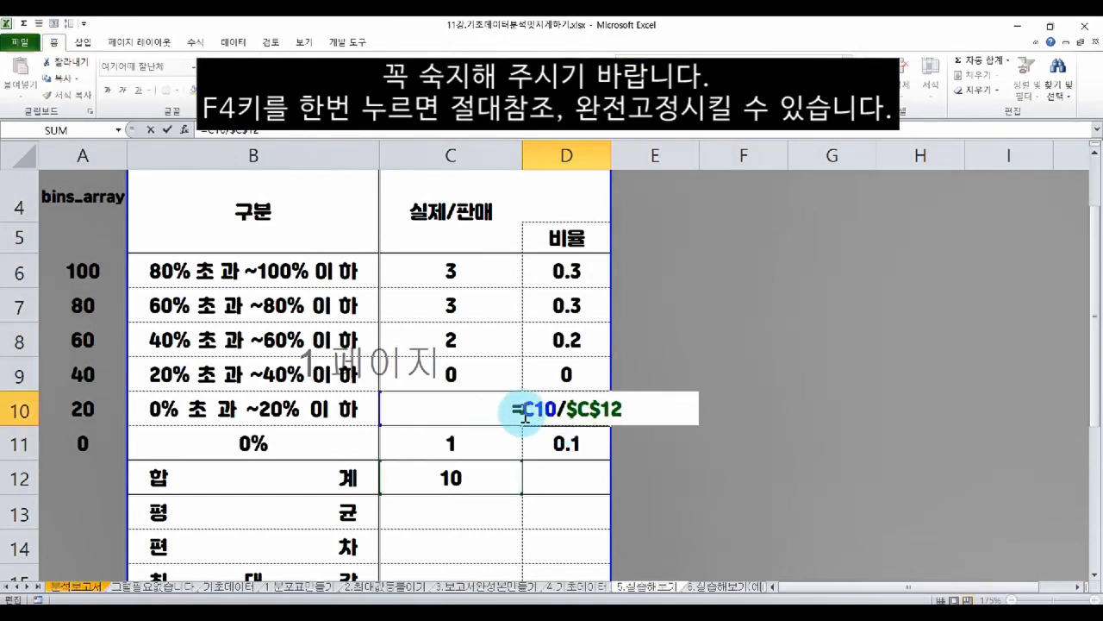
key(Escape)
click(545, 370)
key(F3)
key(Escape)
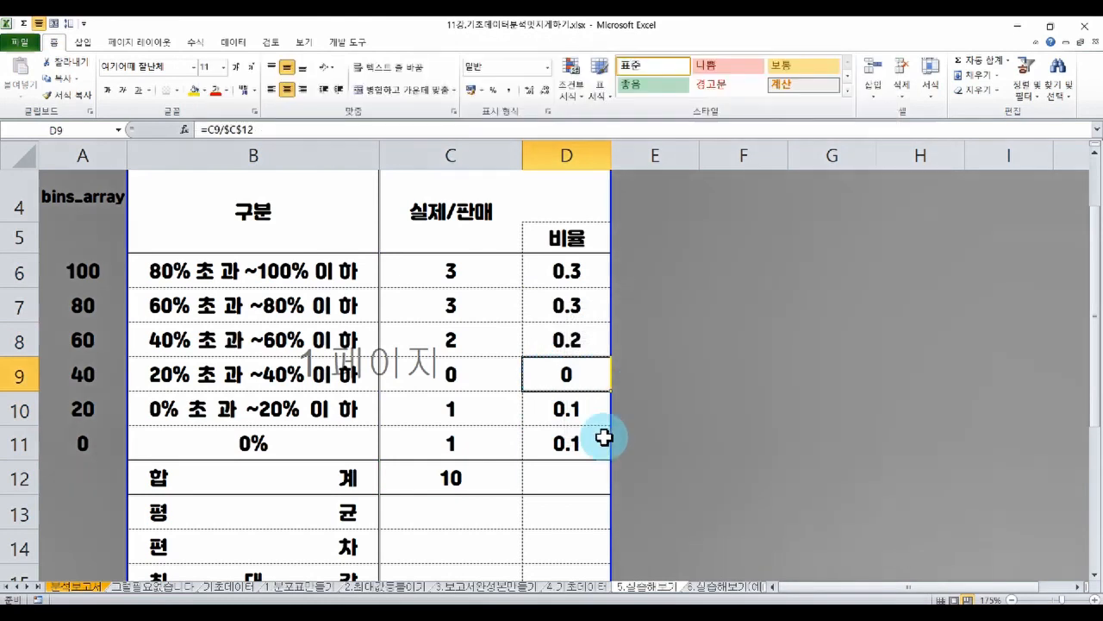
Step: Total the ratio column in D12 with AutoSum
click(568, 485)
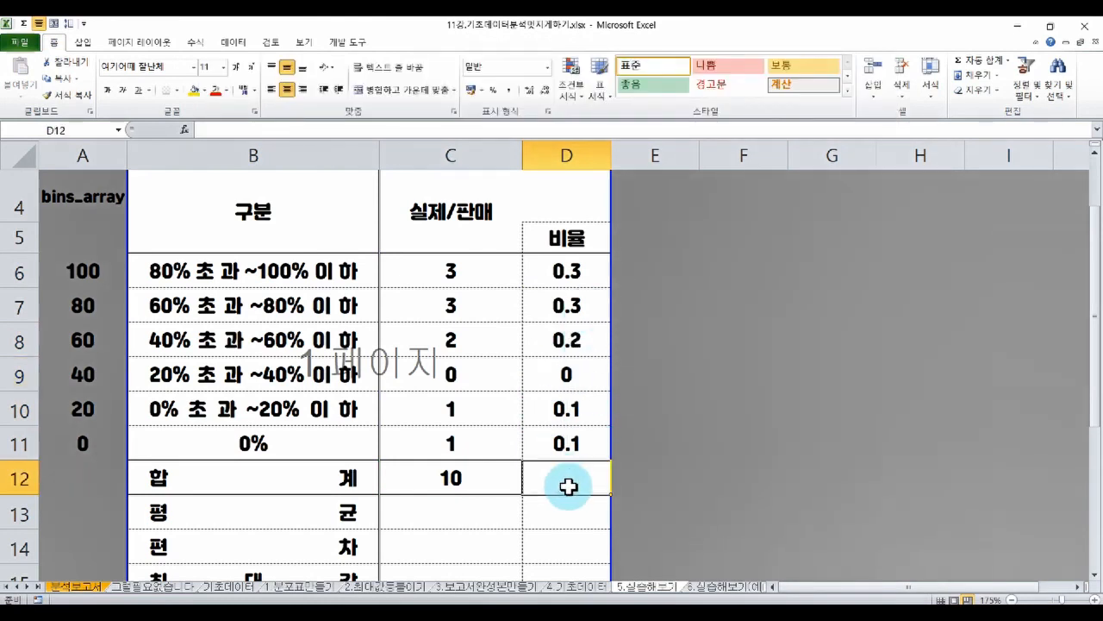
key(alt+equal)
key(Return)
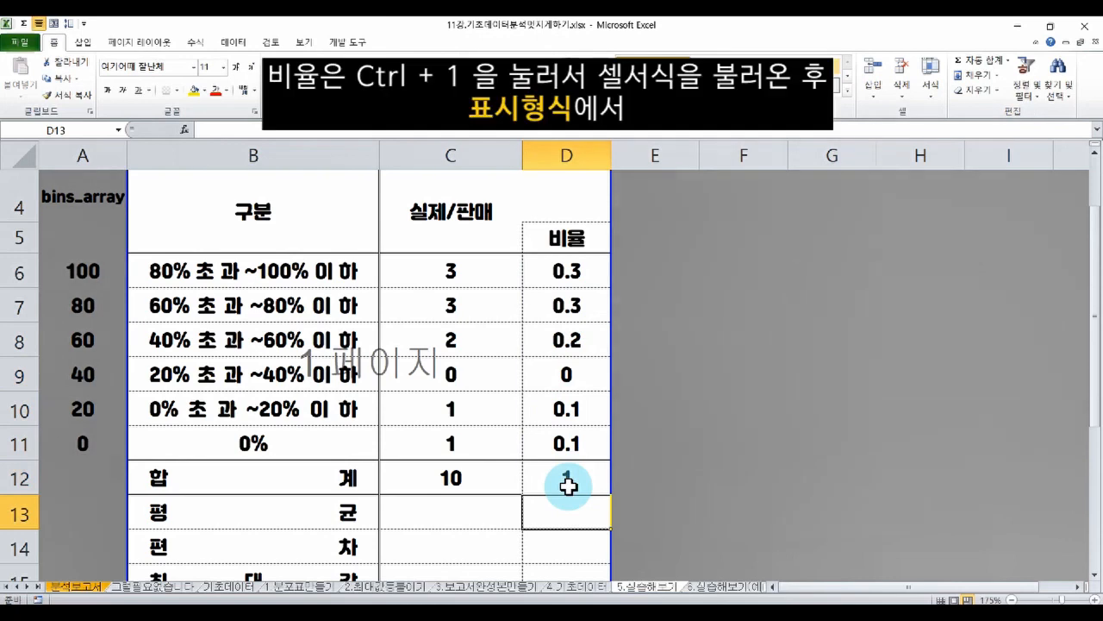
Step: Format the ratios in D6:D12 as 백분율 with 0 decimal places
drag(559, 295, 568, 463)
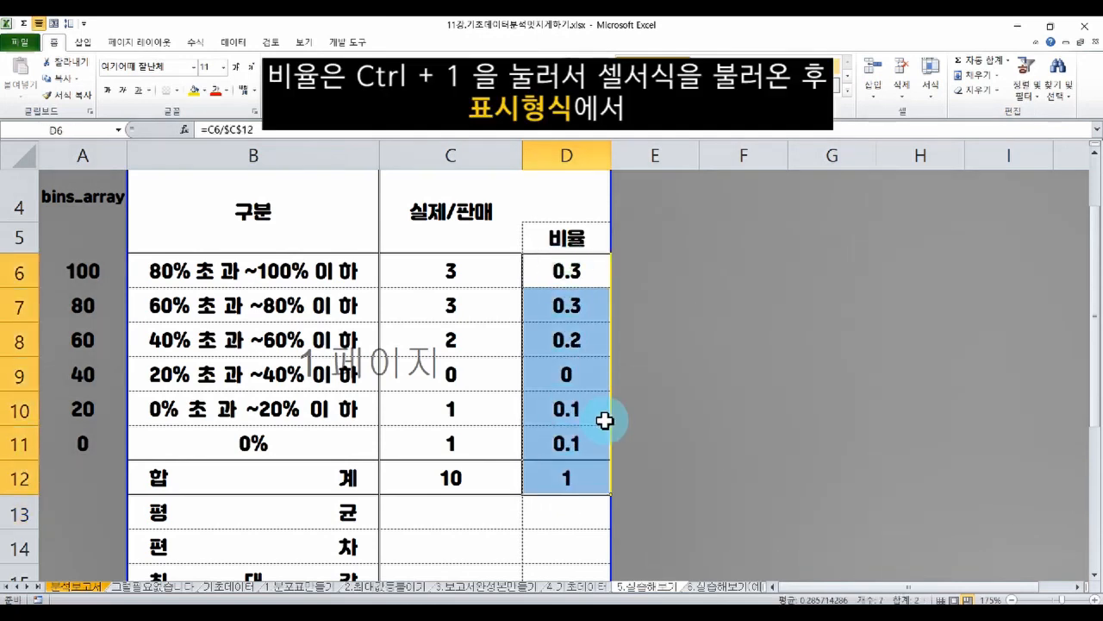
key(ctrl+1)
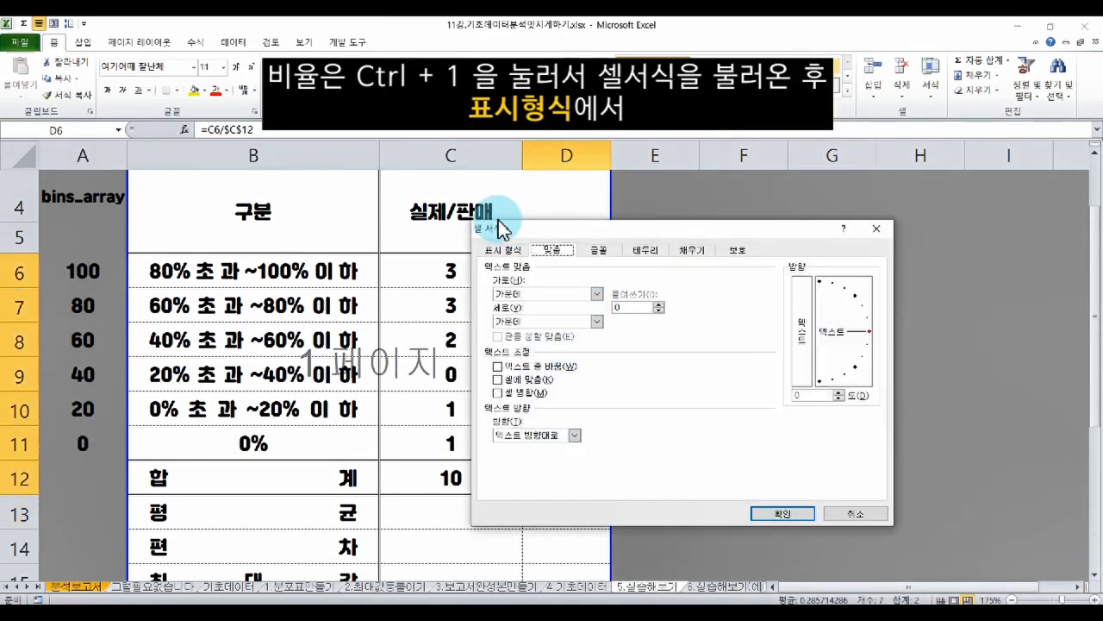
drag(612, 229, 771, 234)
click(671, 257)
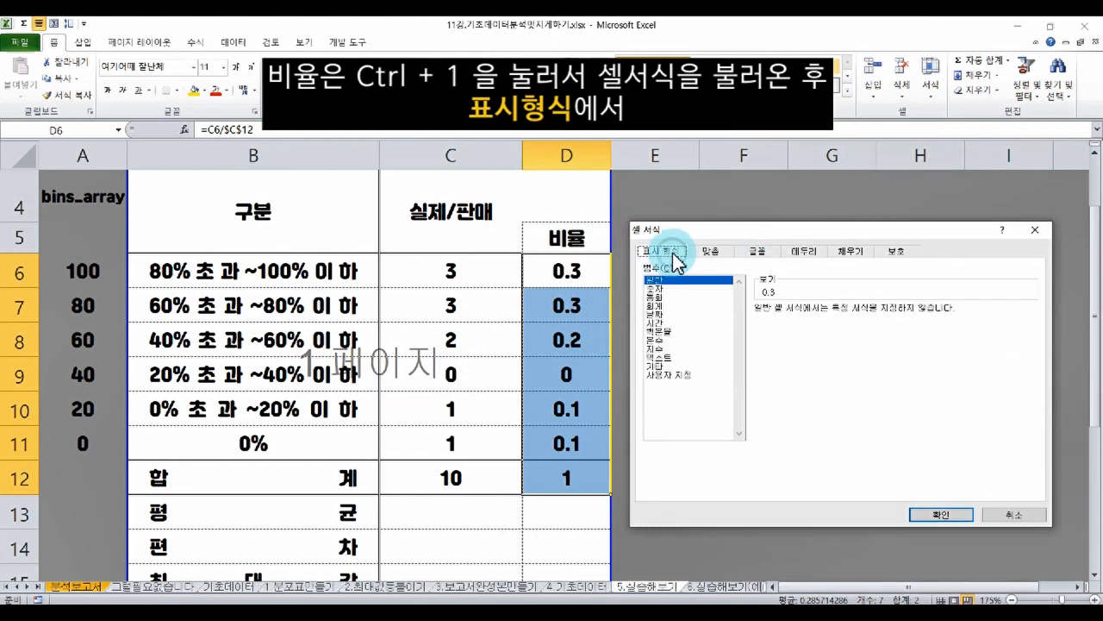
click(660, 331)
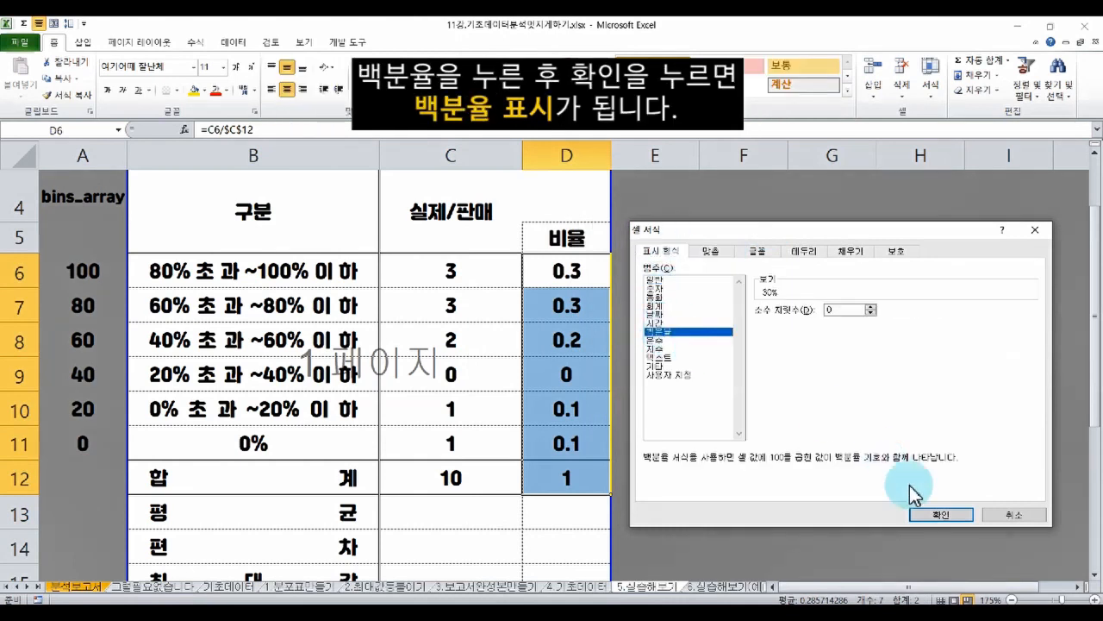
click(938, 515)
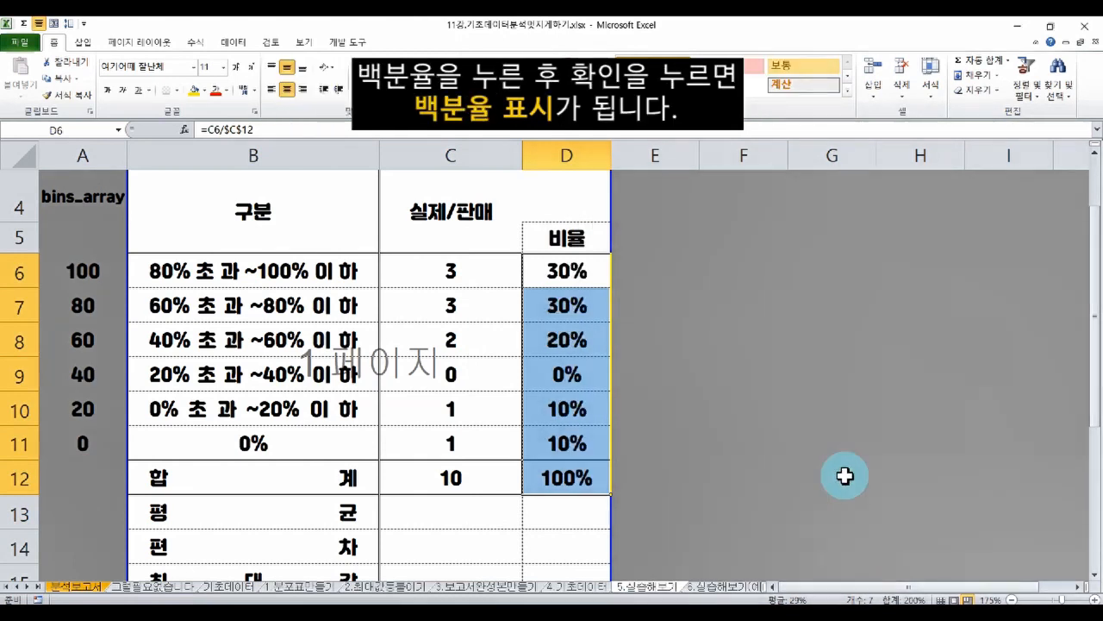
click(725, 417)
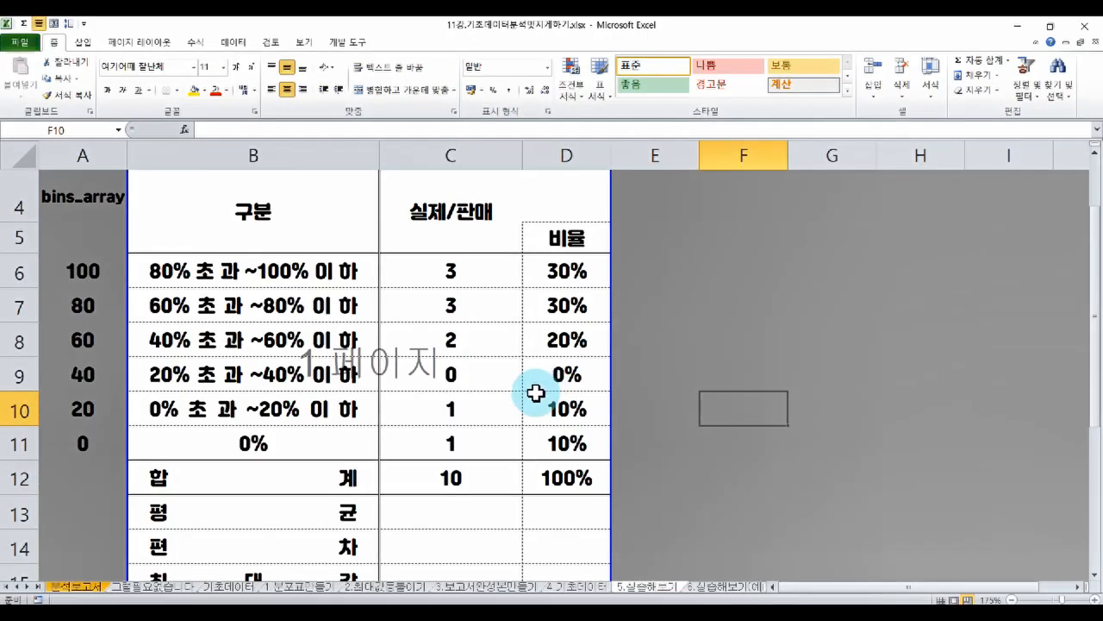
scroll(535, 387, down, 1)
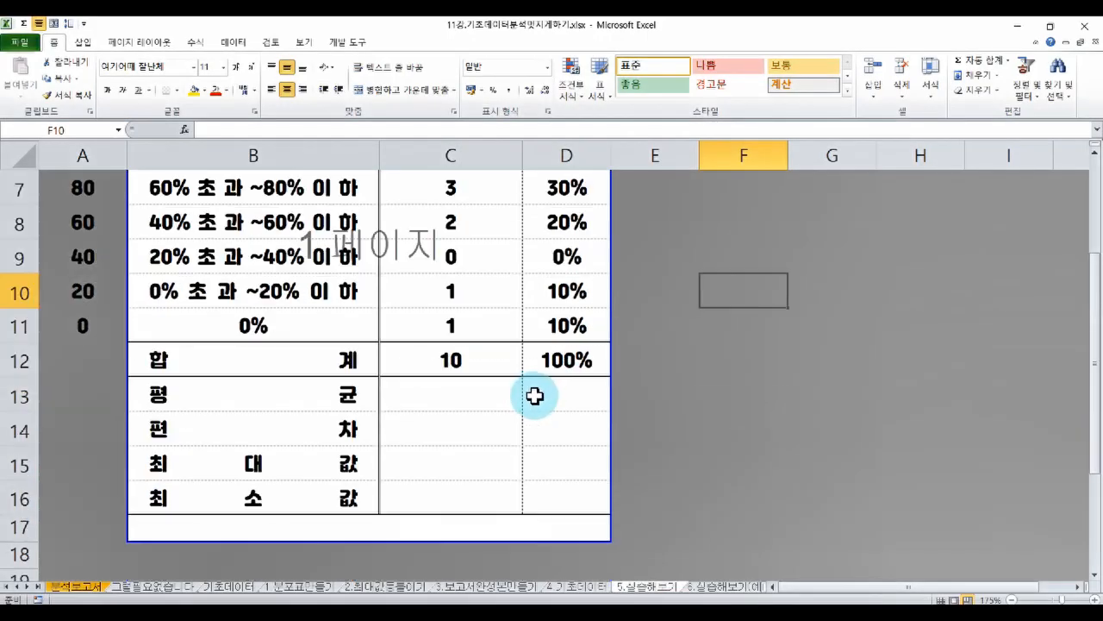
Step: Enter an AVERAGE formula in C13 over the 백분율 values E3:E12 of sheet 4.기초데이터, using absolute references
click(424, 398)
text(=)
key(BackSpace)
text(average()
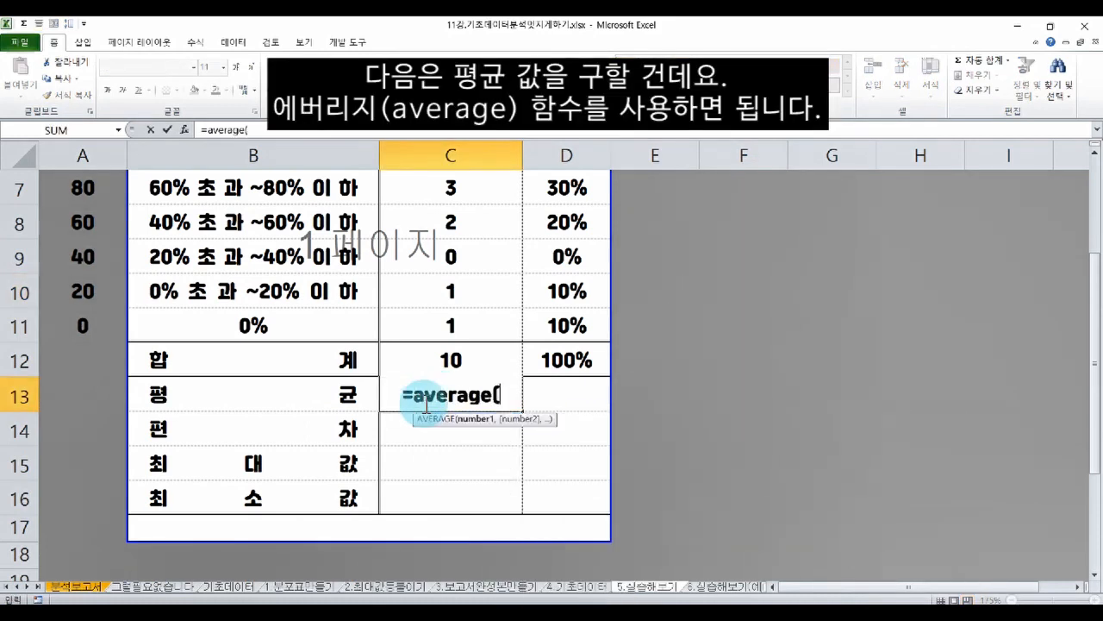
click(585, 595)
drag(387, 266, 388, 539)
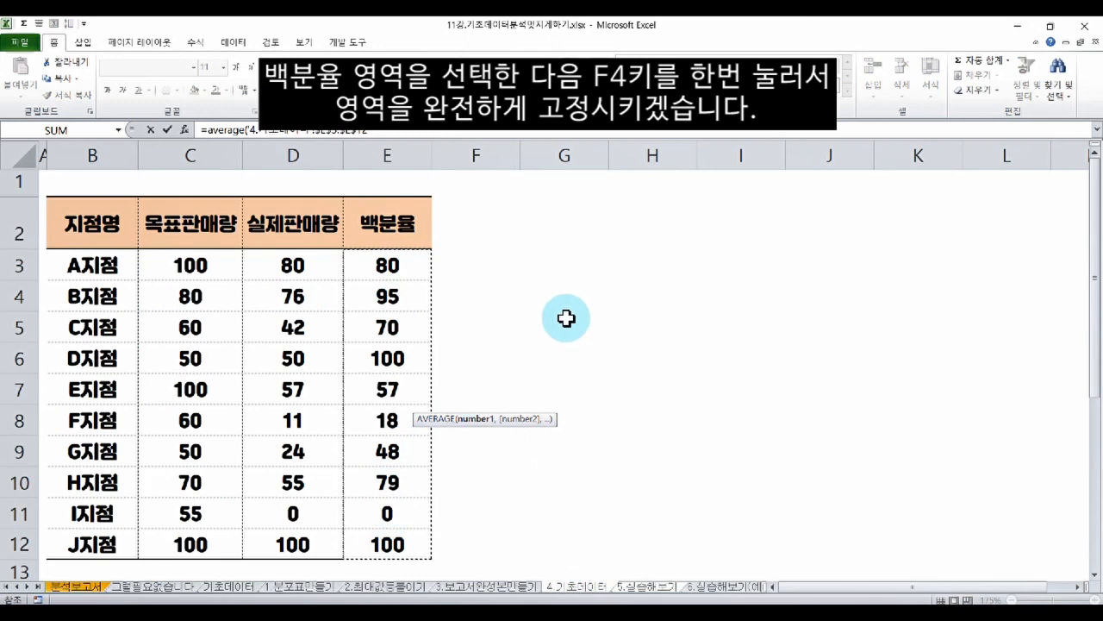
text())
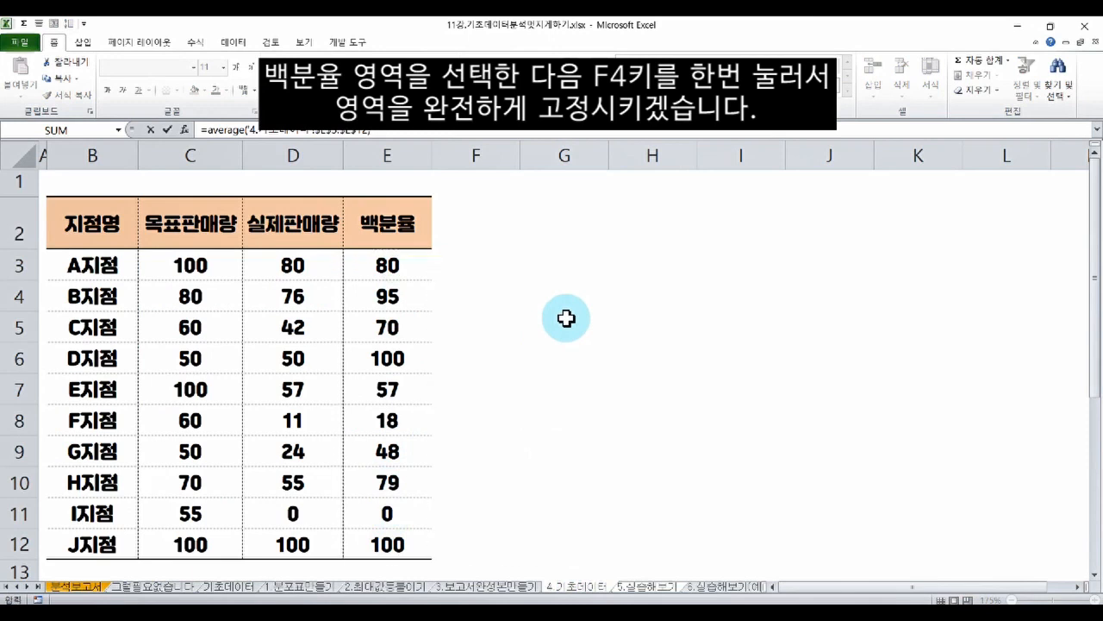
key(Return)
key(Up)
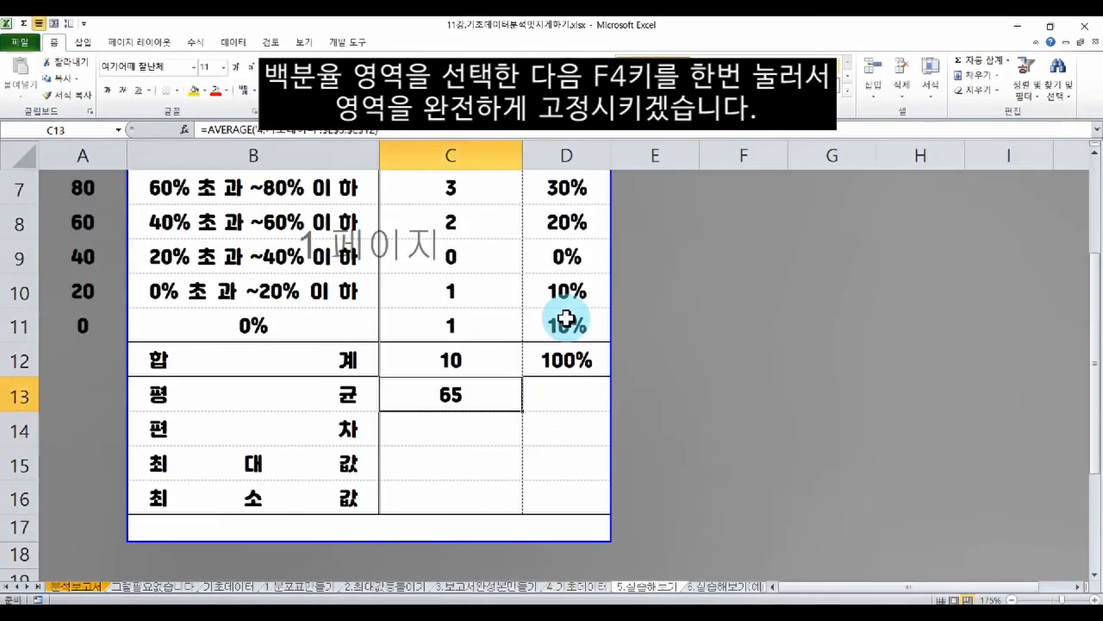
Step: Copy the average formula from C13 into C14:C16
key(F2)
key(Escape)
key(ctrl+c)
drag(450, 429, 453, 503)
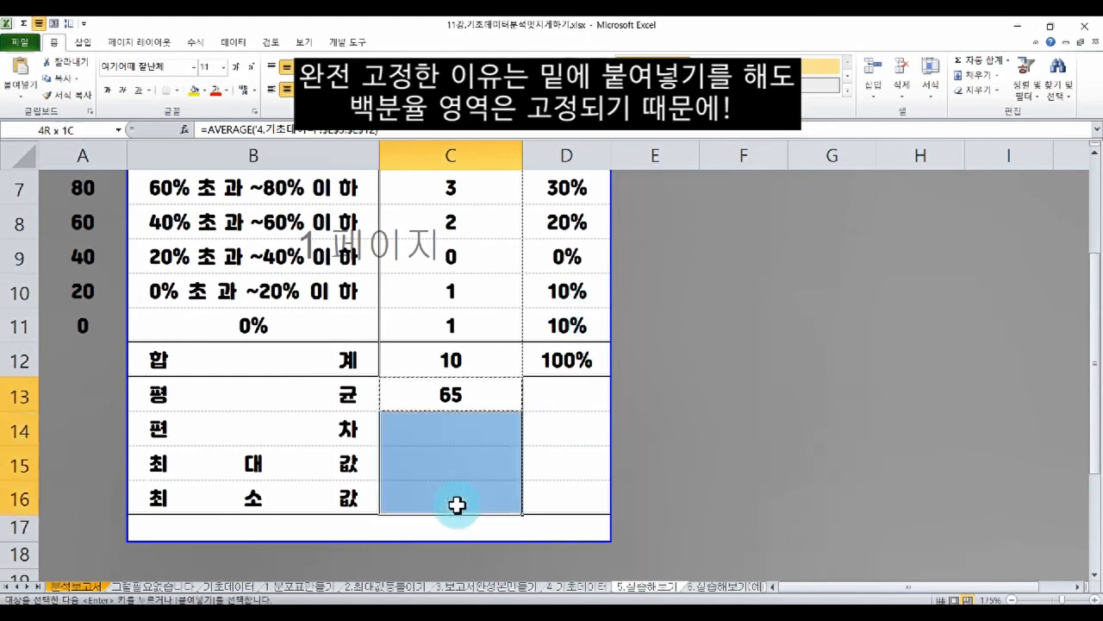
key(ctrl+v)
Step: Check that the pasted formula in C14 refers to the same fixed E3:E12 range on sheet 4.기초데이터 as C13
double_click(455, 431)
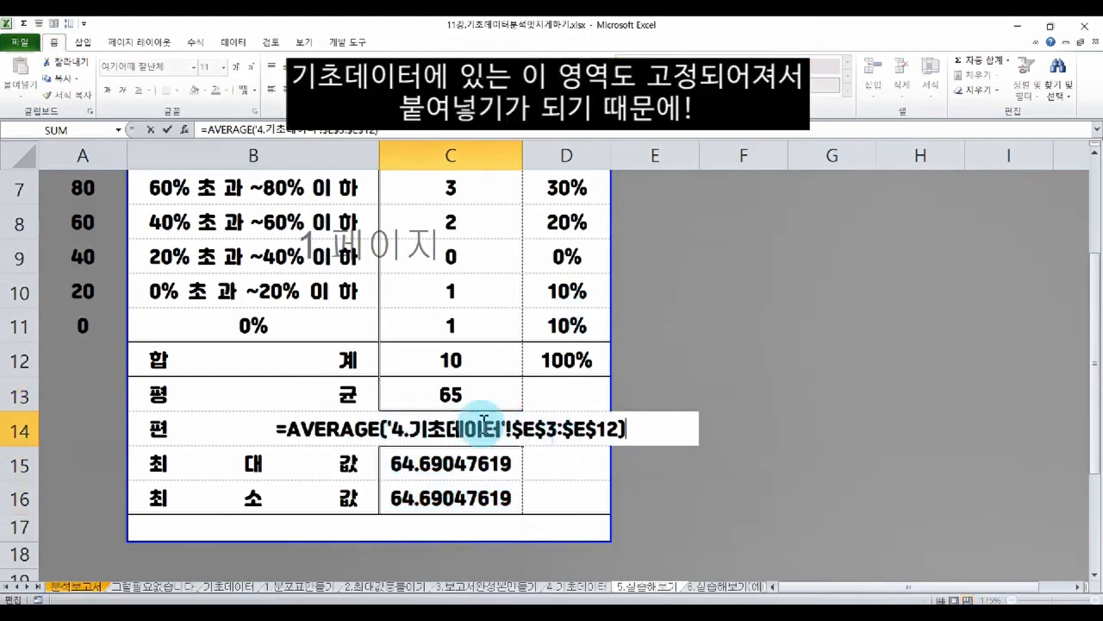
drag(390, 428, 642, 435)
key(Escape)
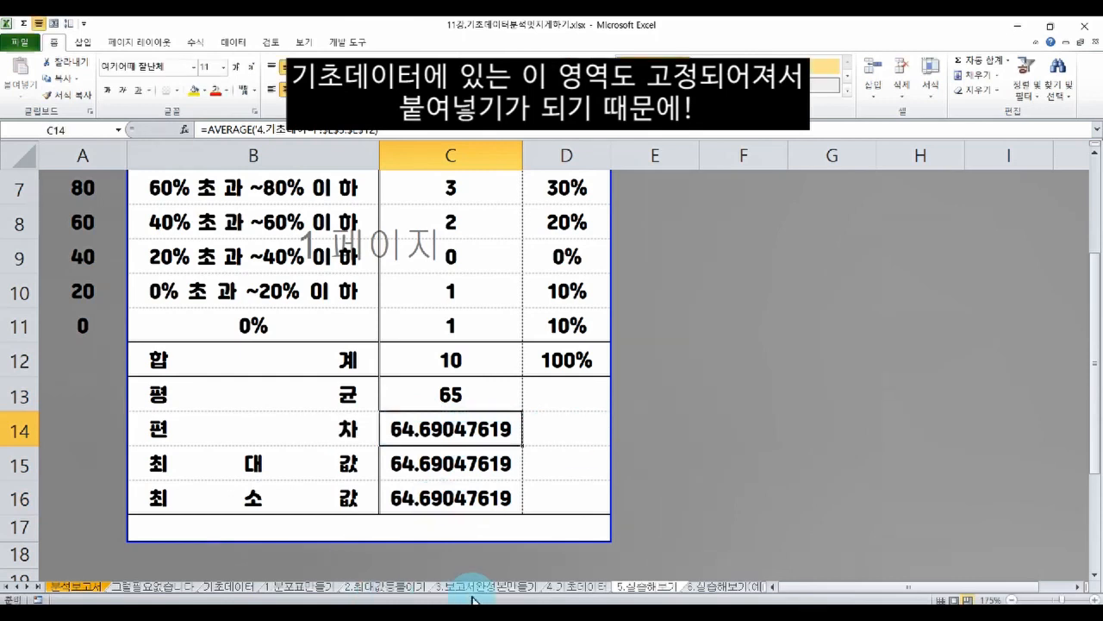
click(565, 593)
drag(389, 256, 475, 564)
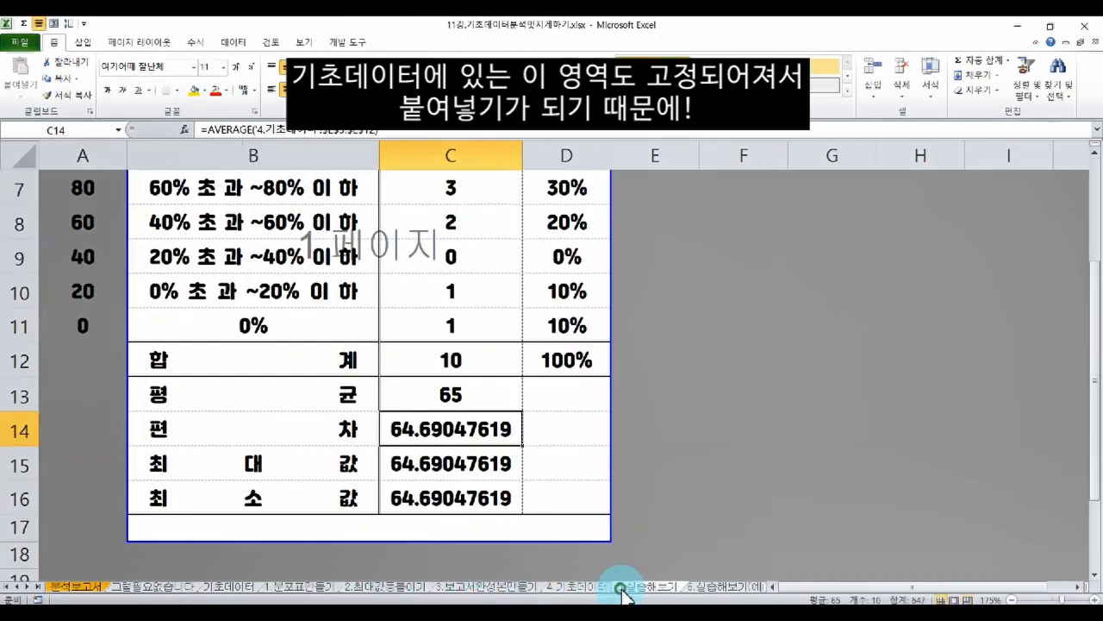
click(456, 450)
click(451, 394)
double_click(466, 397)
key(Escape)
double_click(495, 425)
key(Escape)
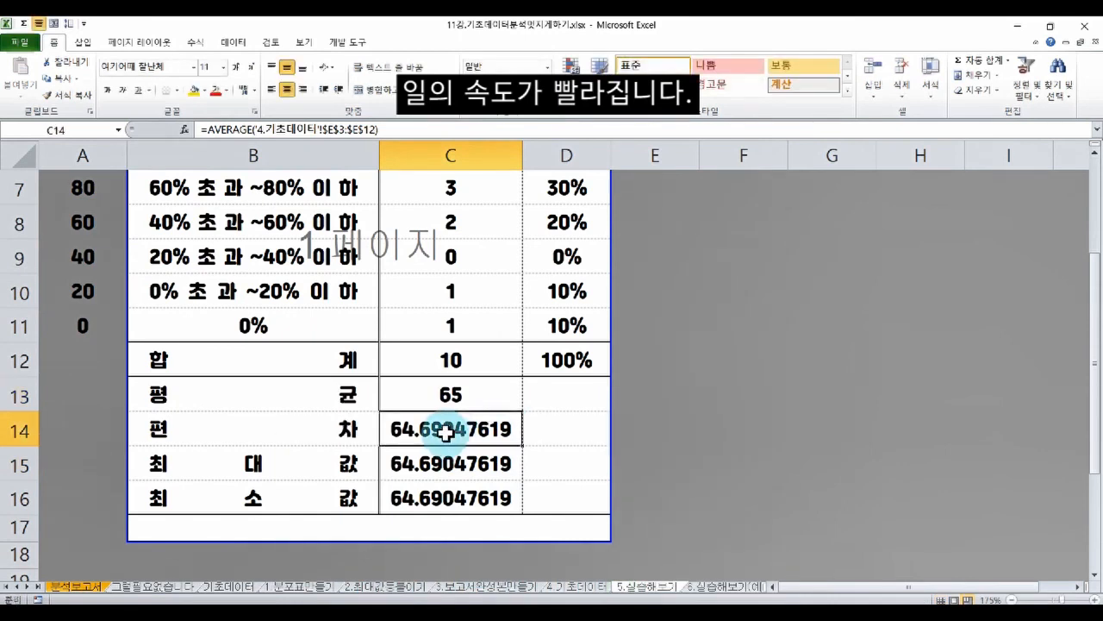
Step: Replace AVERAGE with STDEVP in the C14 formula to calculate the 편차 row
double_click(413, 433)
drag(288, 429, 380, 429)
text(ste)
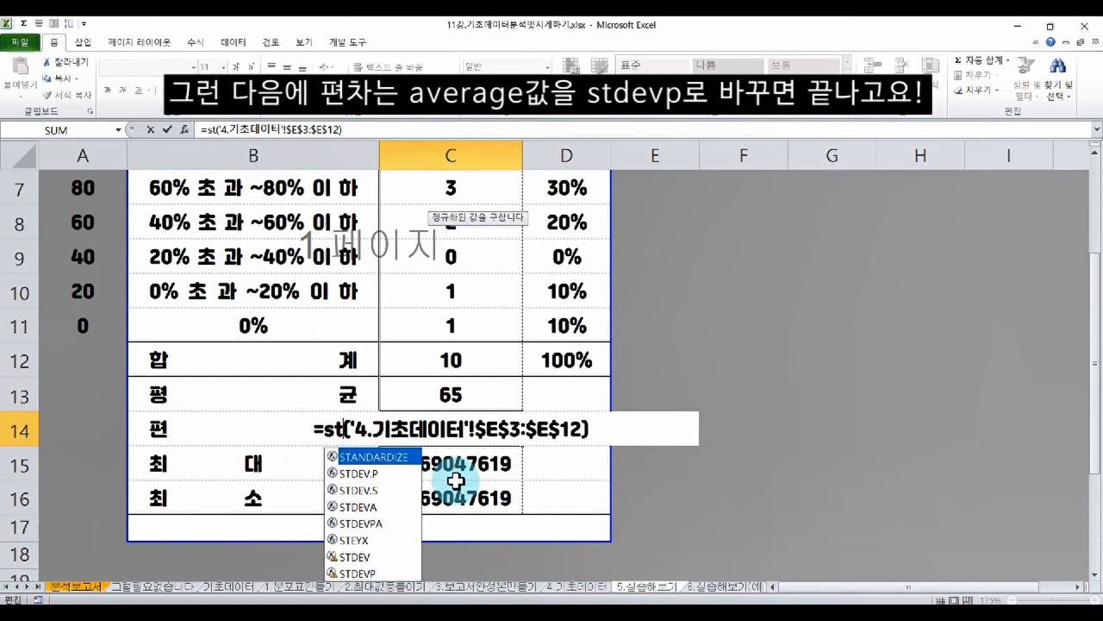
key(BackSpace)
text(devp)
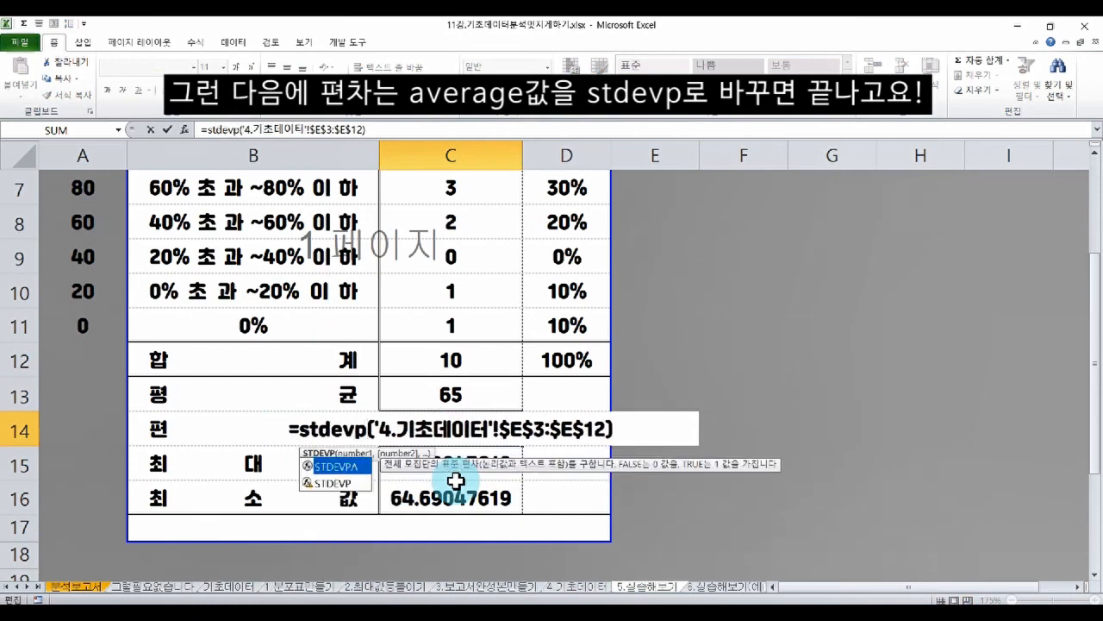
key(Return)
Step: Change the copied function to MAX in C15 for 최대값 and to MIN in C16 for 최소값
double_click(455, 474)
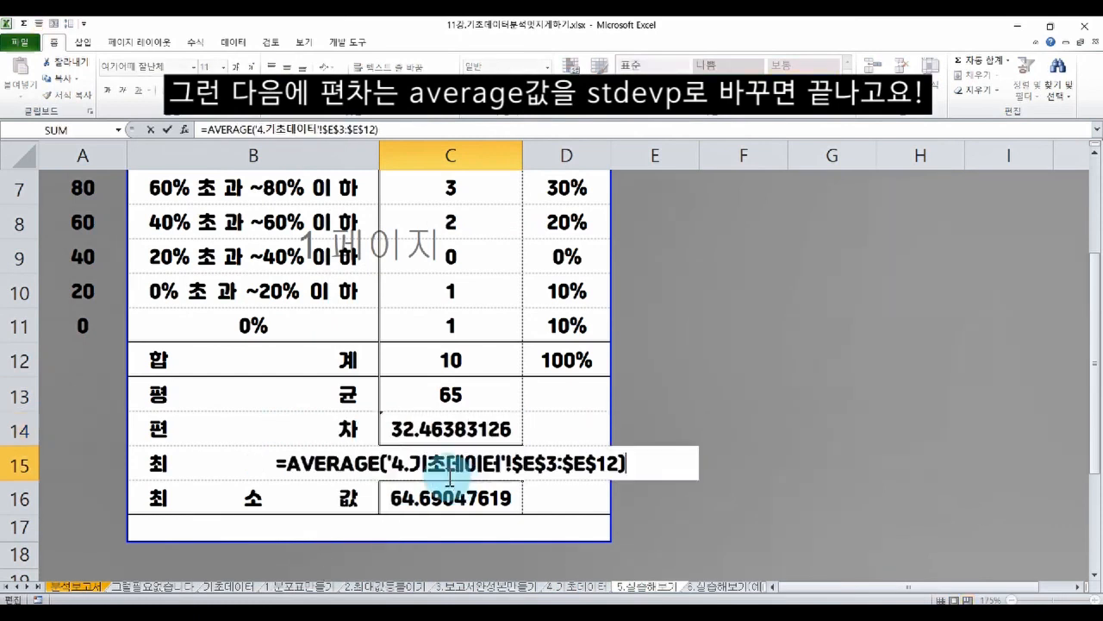
double_click(356, 464)
text(max)
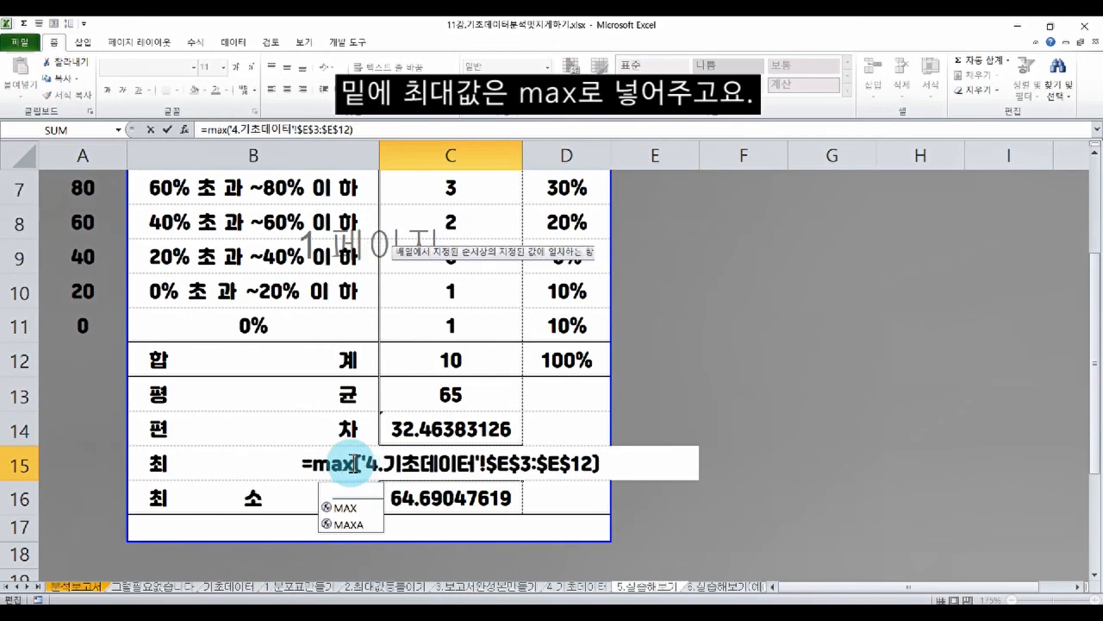
key(Return)
double_click(382, 500)
double_click(339, 496)
text(min)
key(Return)
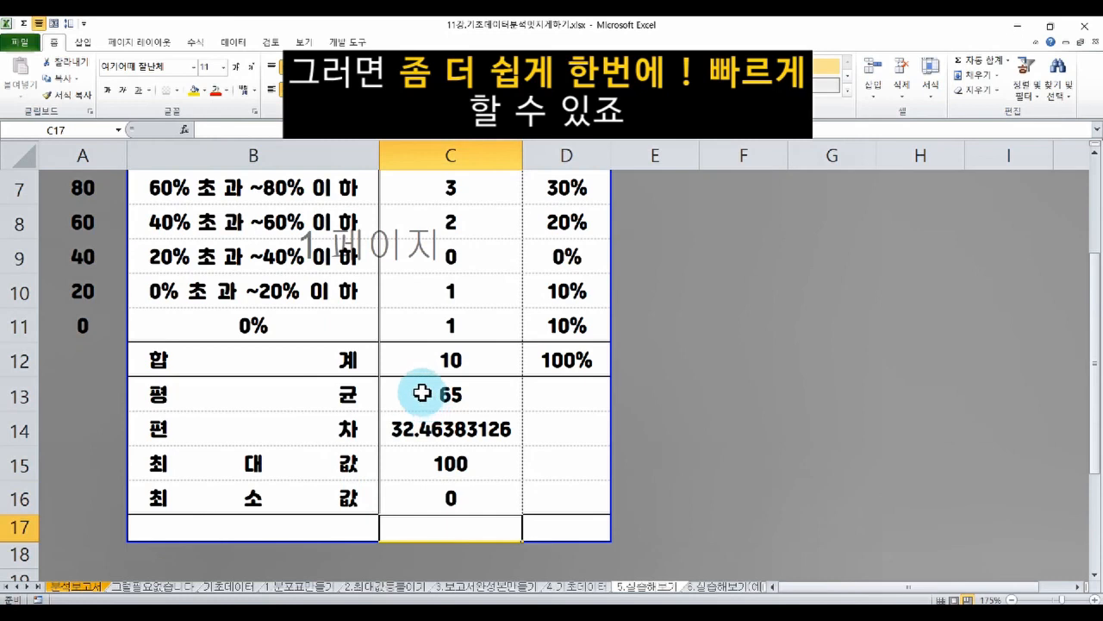
Step: Set the horizontal alignment of C13:D13 to 선택 영역의 가운데로
scroll(411, 394, down, 1)
drag(436, 298, 559, 294)
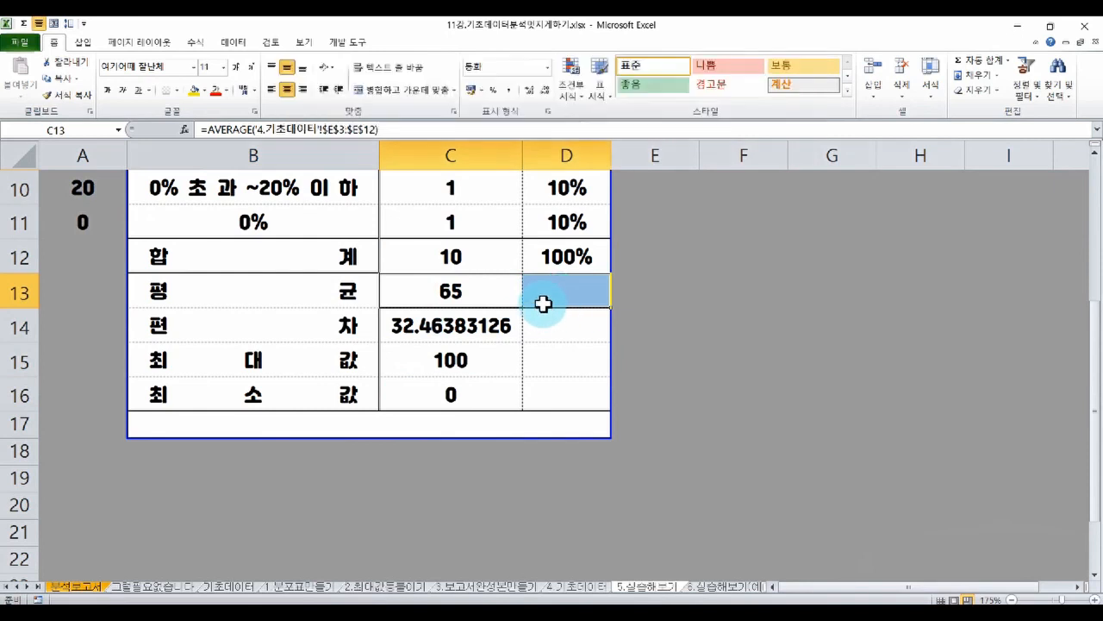
key(ctrl+1)
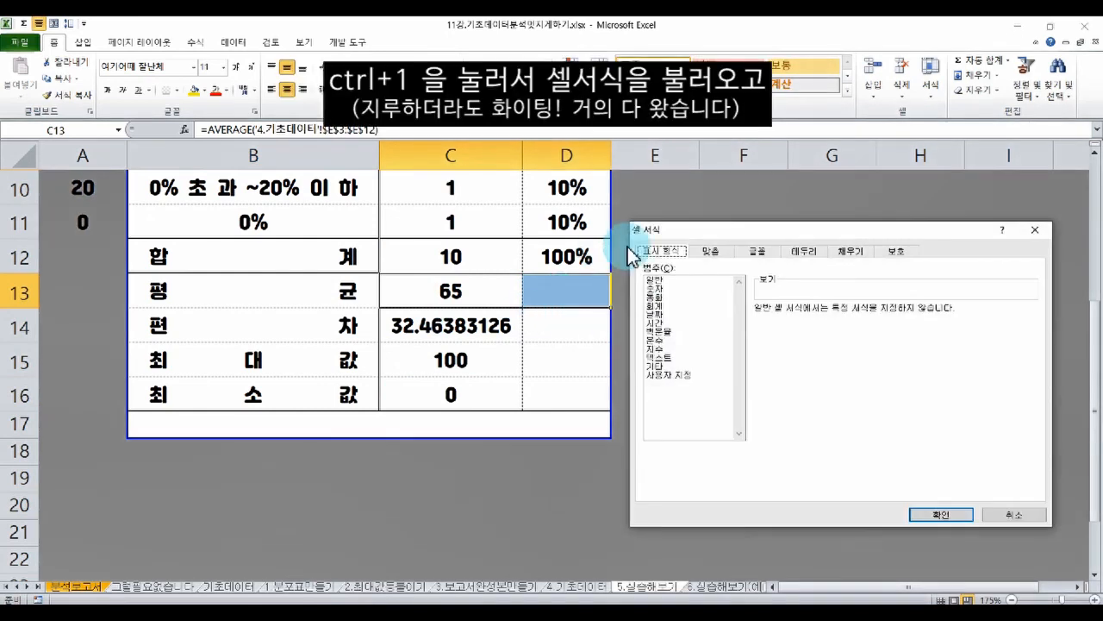
click(712, 253)
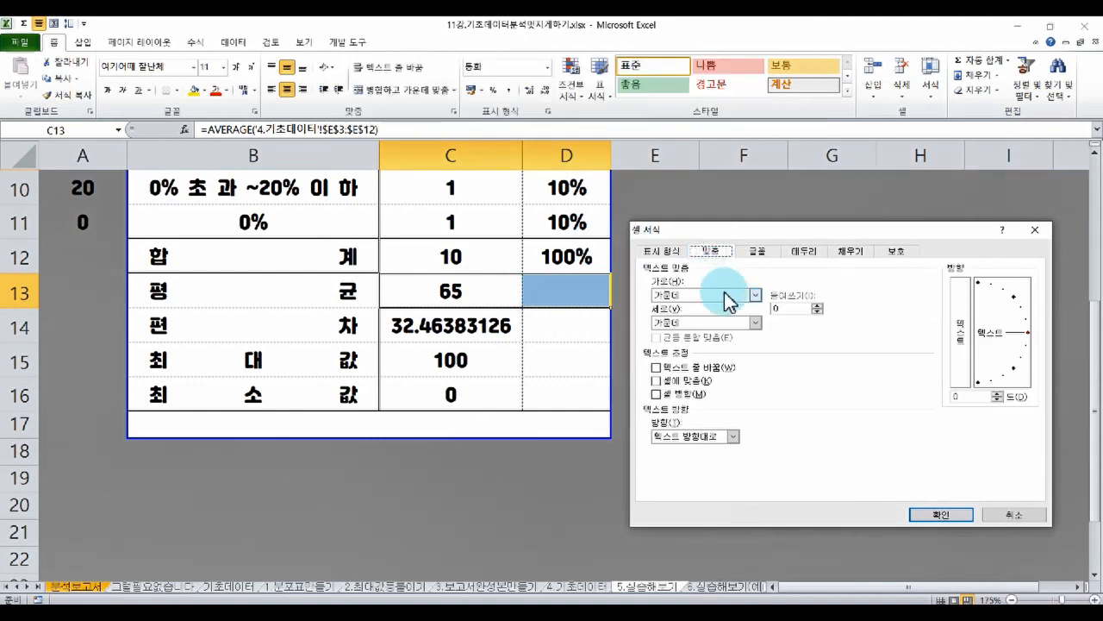
click(684, 300)
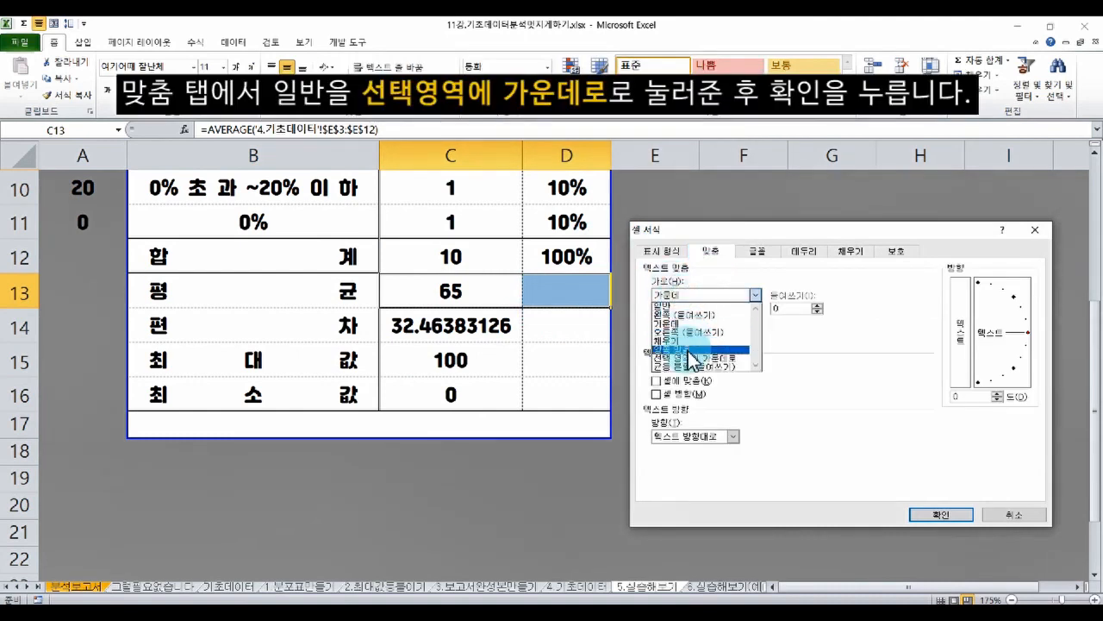
click(691, 359)
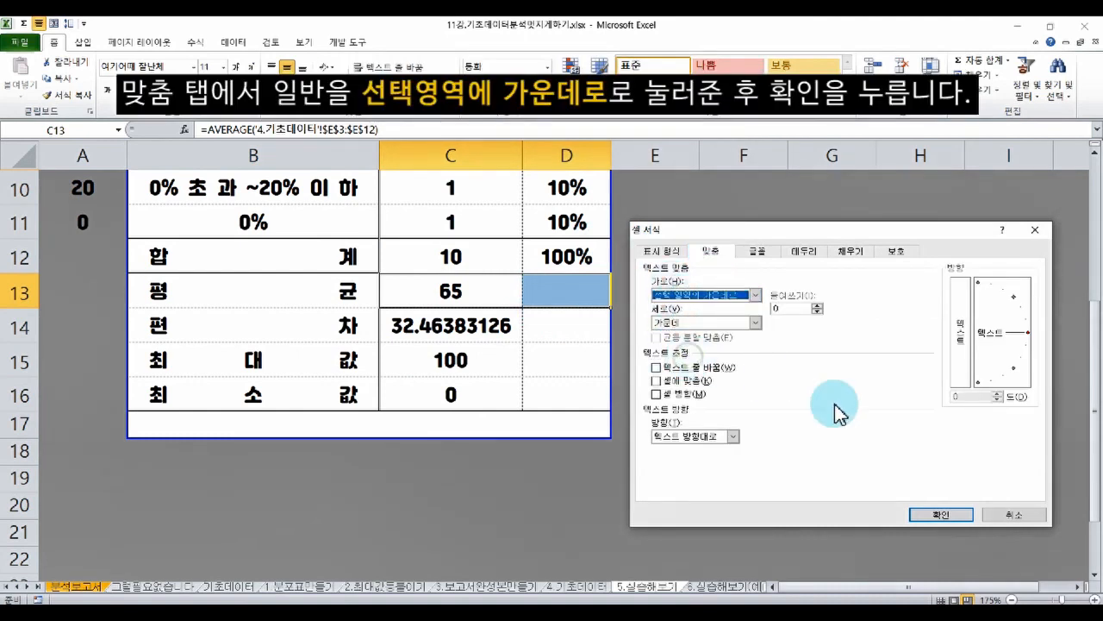
click(942, 515)
click(712, 381)
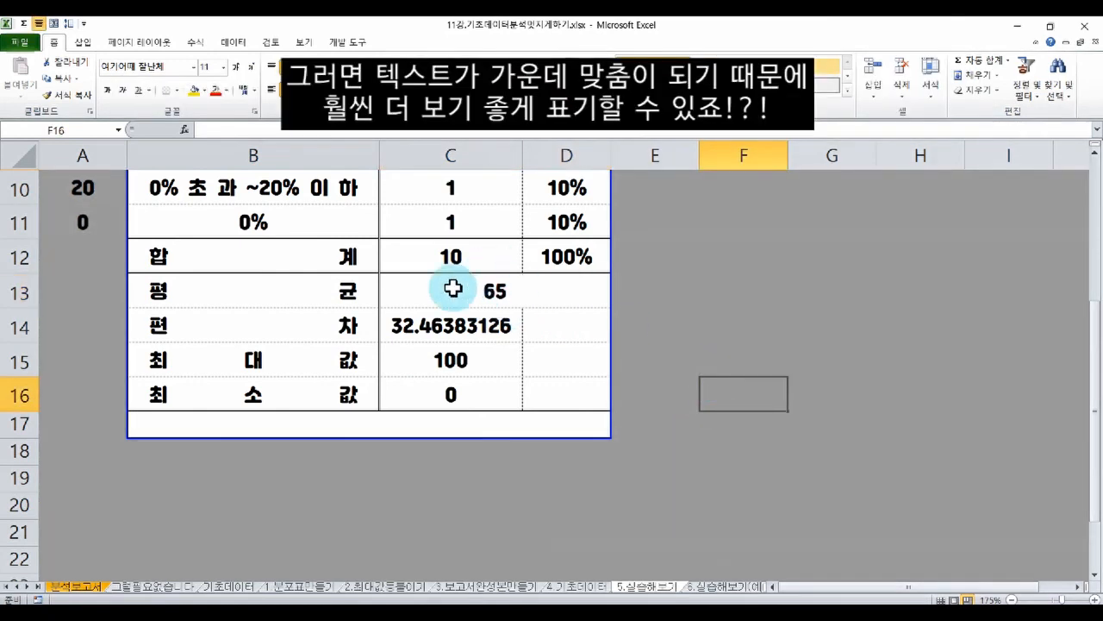
Step: Repeat the center-across-selection alignment on C14:D14, C15:D15 and C16:D16
scroll(507, 306, down, 5)
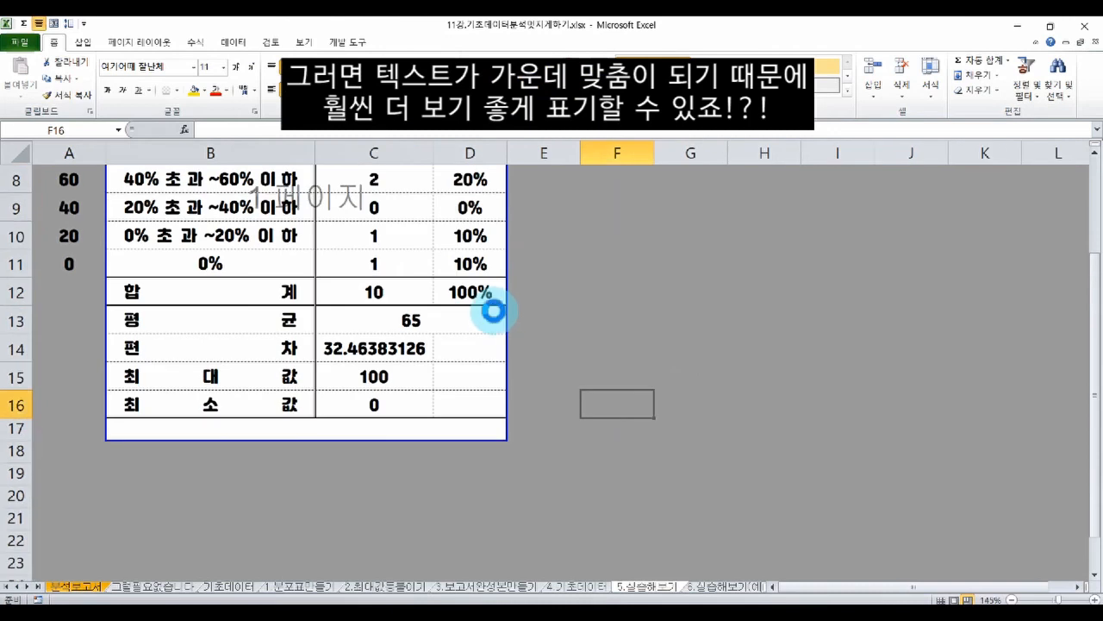
scroll(491, 308, up, 4)
scroll(480, 307, up, 1)
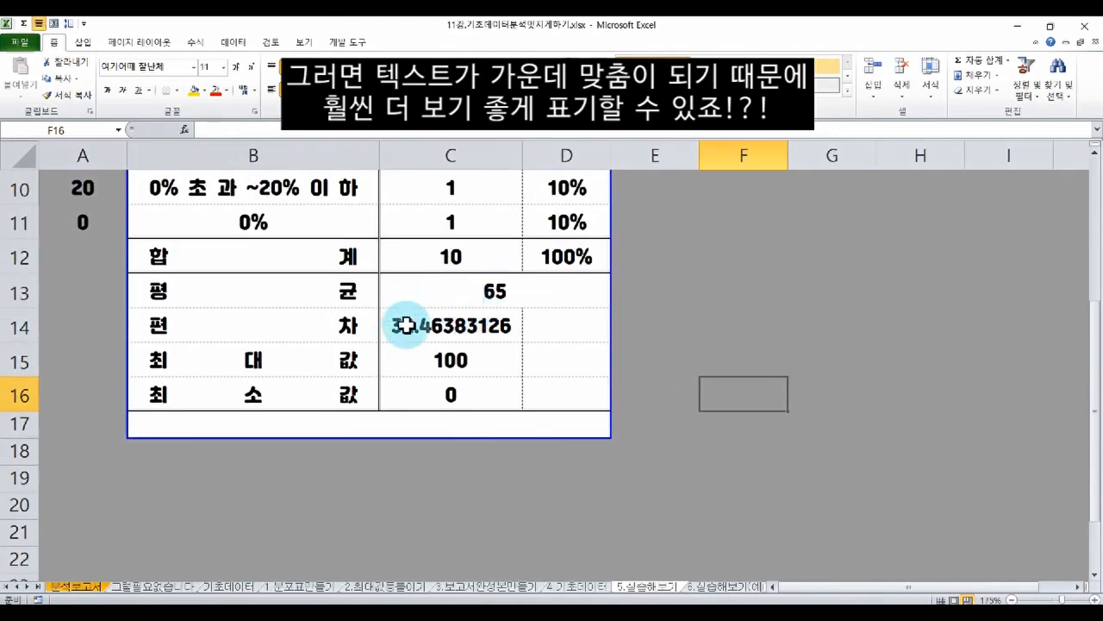
drag(419, 323, 572, 327)
key(F4)
drag(443, 360, 563, 361)
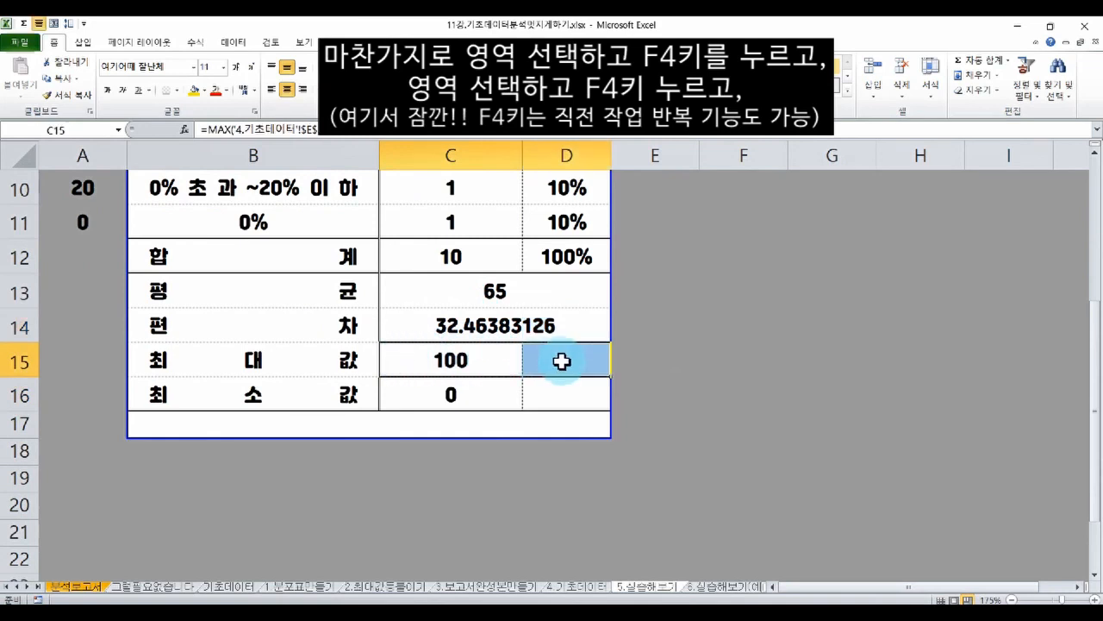
key(F4)
drag(408, 393, 553, 401)
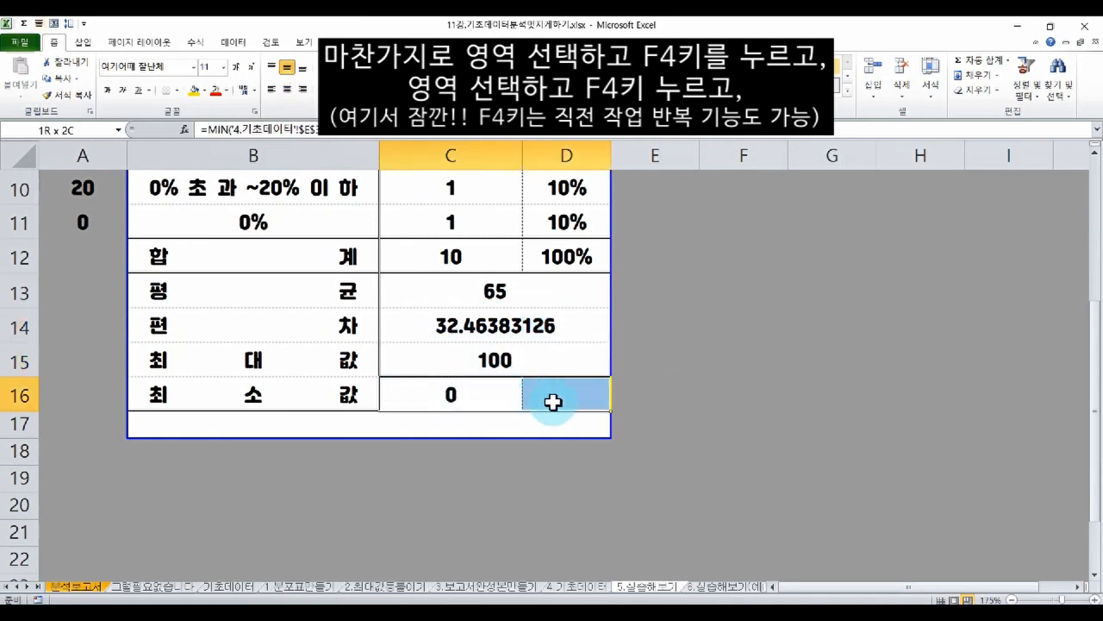
key(F4)
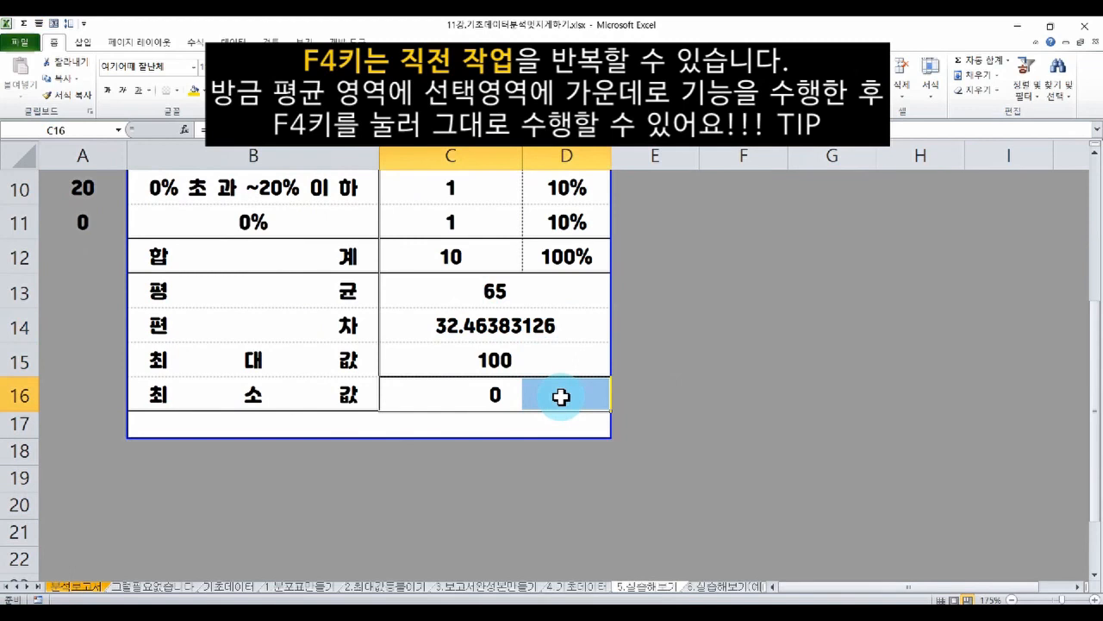
drag(405, 297, 592, 297)
click(592, 297)
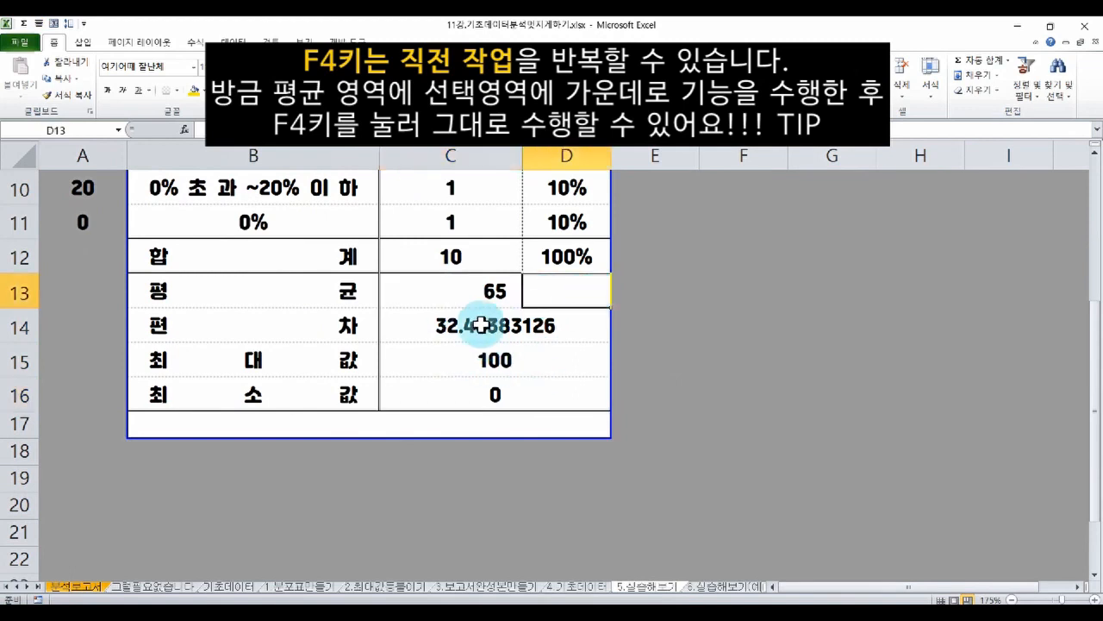
drag(406, 325, 561, 336)
drag(402, 365, 559, 366)
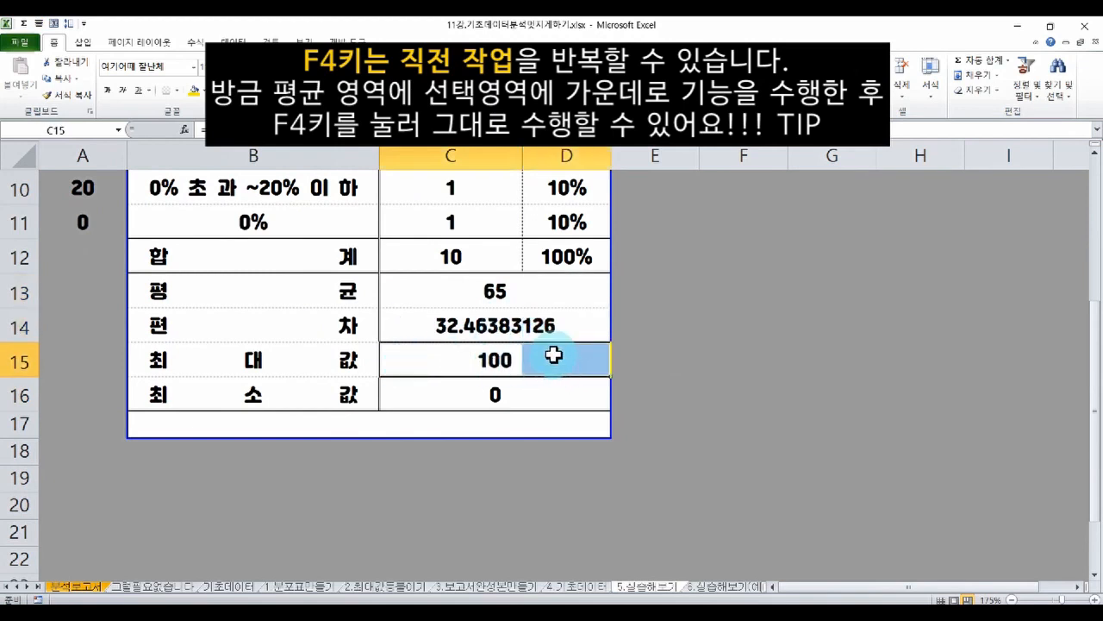
Step: Apply the 사용자 지정 number format 0 to C13:D16 so the statistics show no decimals
drag(411, 291, 552, 394)
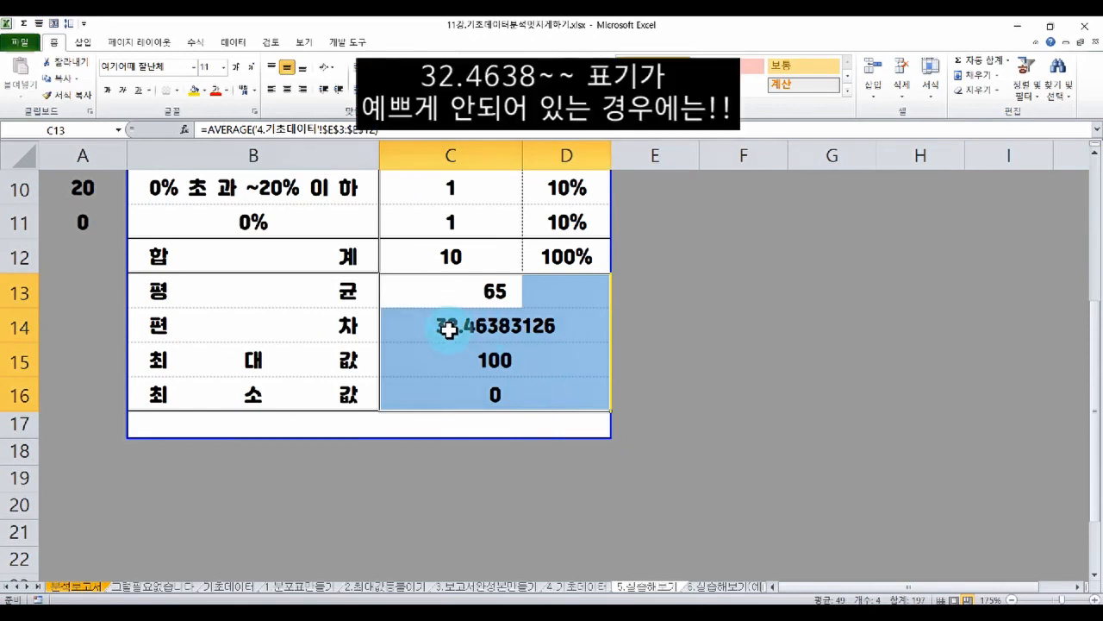
key(ctrl+1)
click(660, 251)
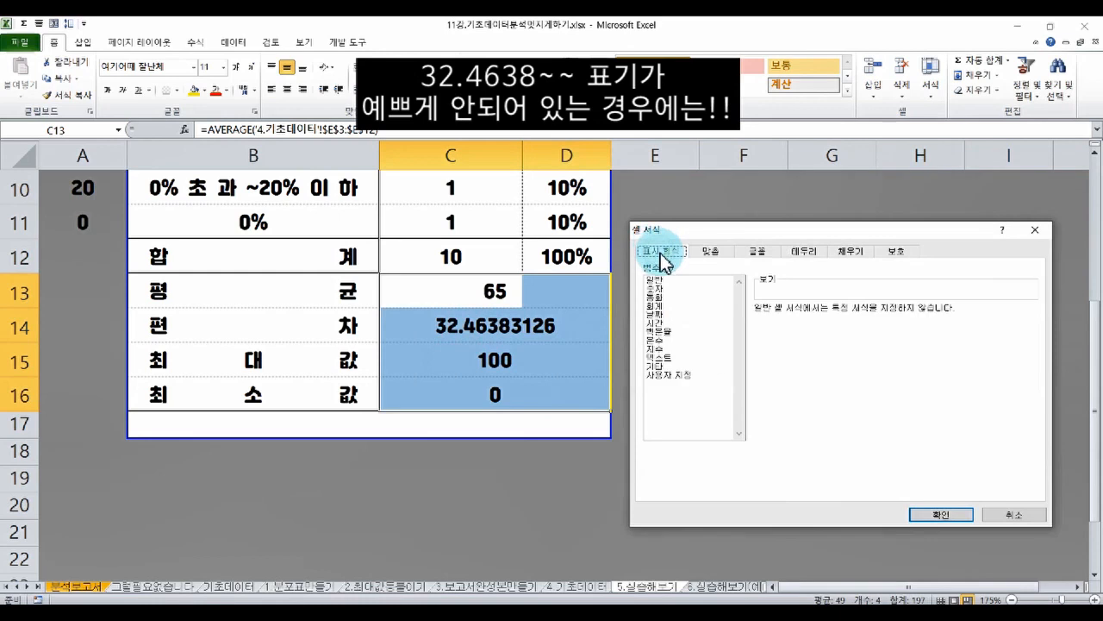
click(681, 374)
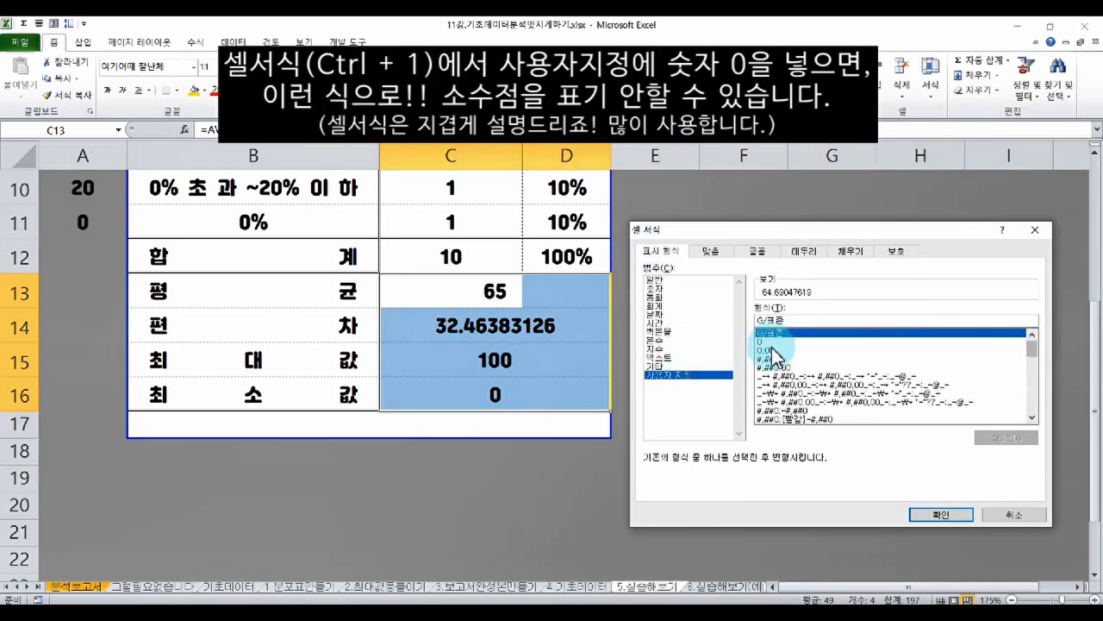
click(770, 342)
click(928, 516)
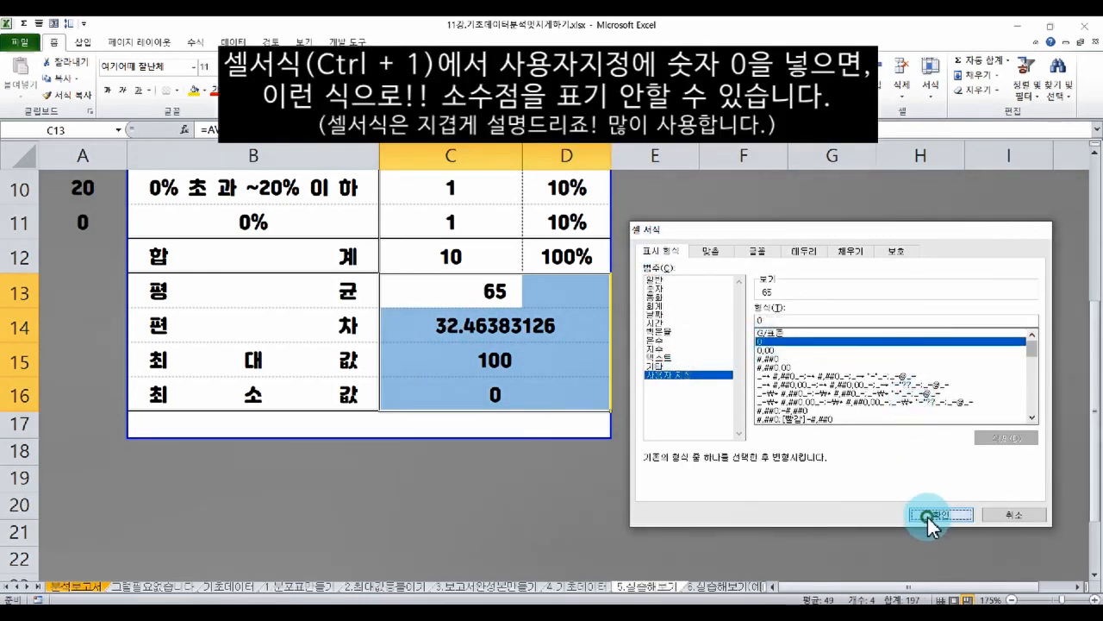
click(756, 357)
drag(407, 291, 552, 381)
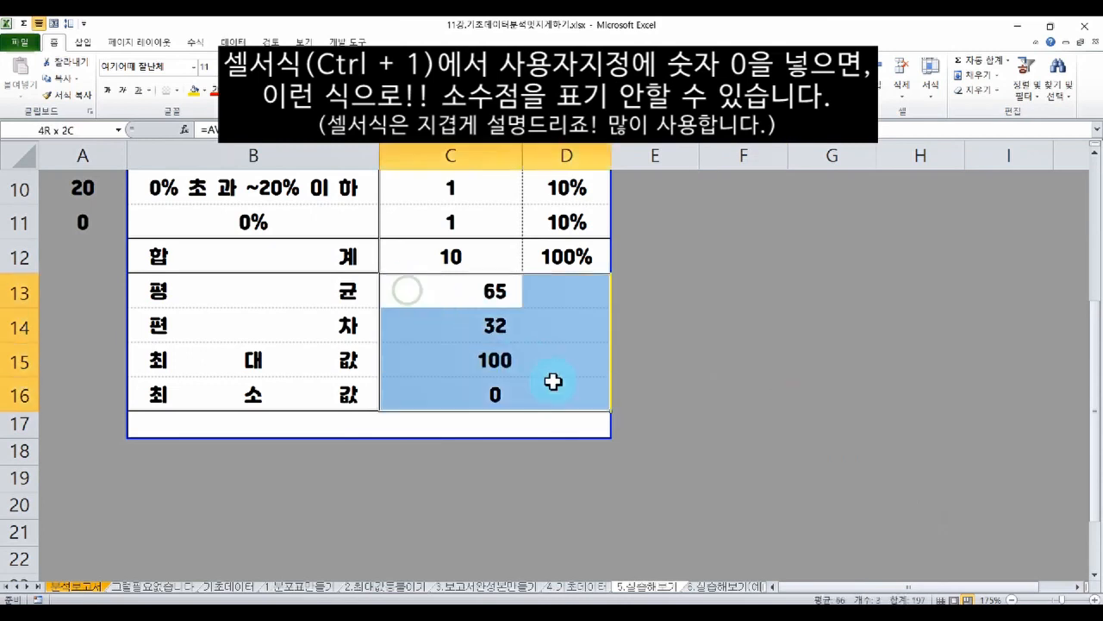
click(553, 381)
scroll(561, 371, up, 3)
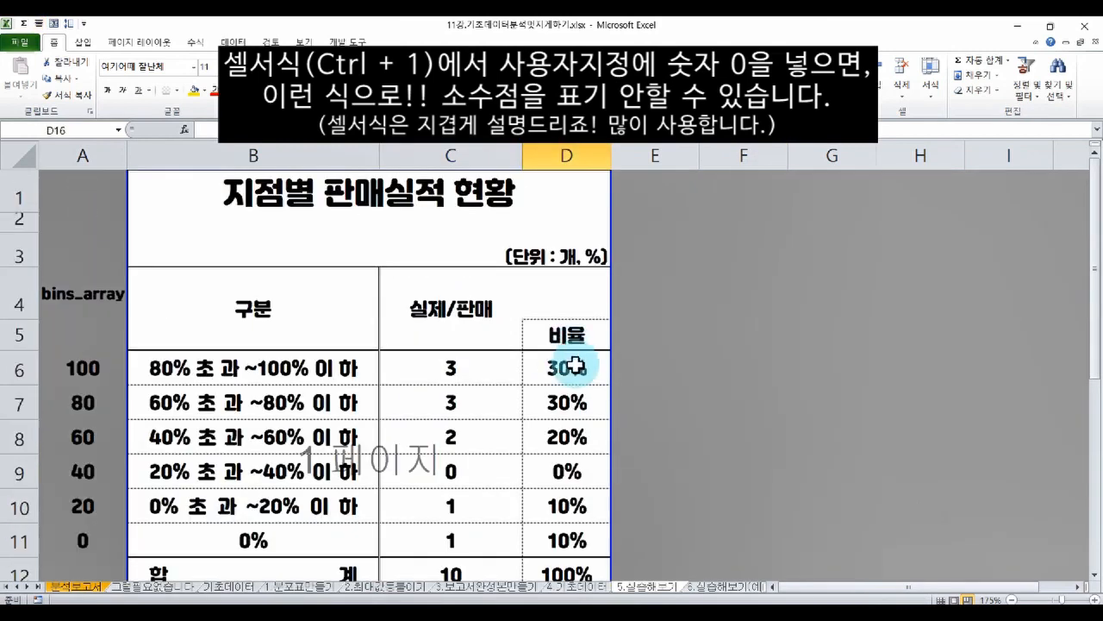
ctrl+scroll(569, 365, down, 2)
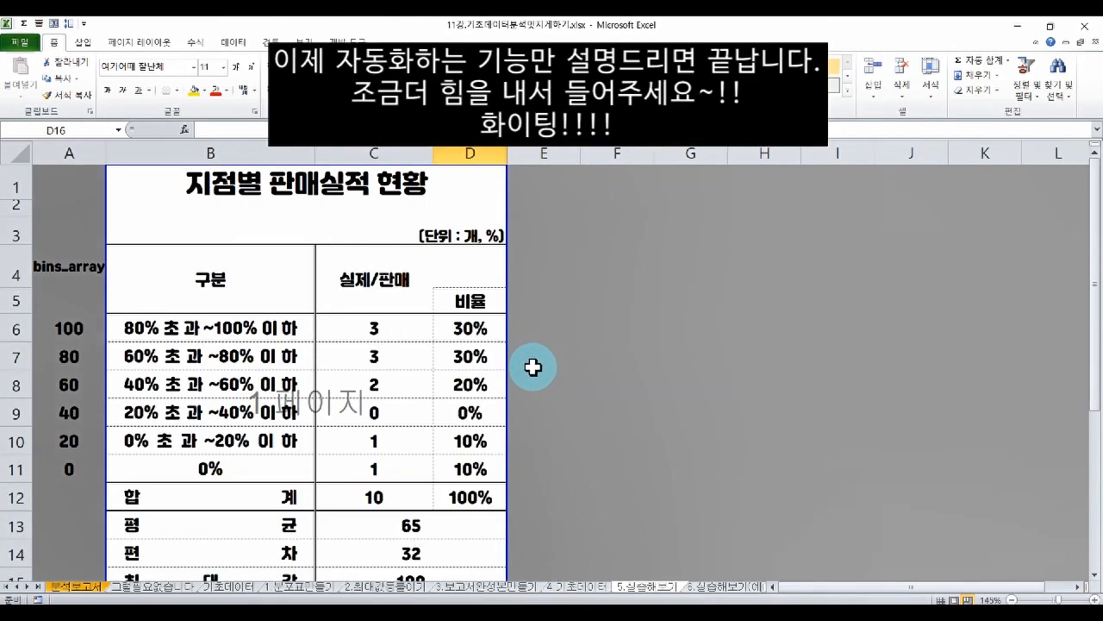
ctrl+scroll(525, 358, down, 1)
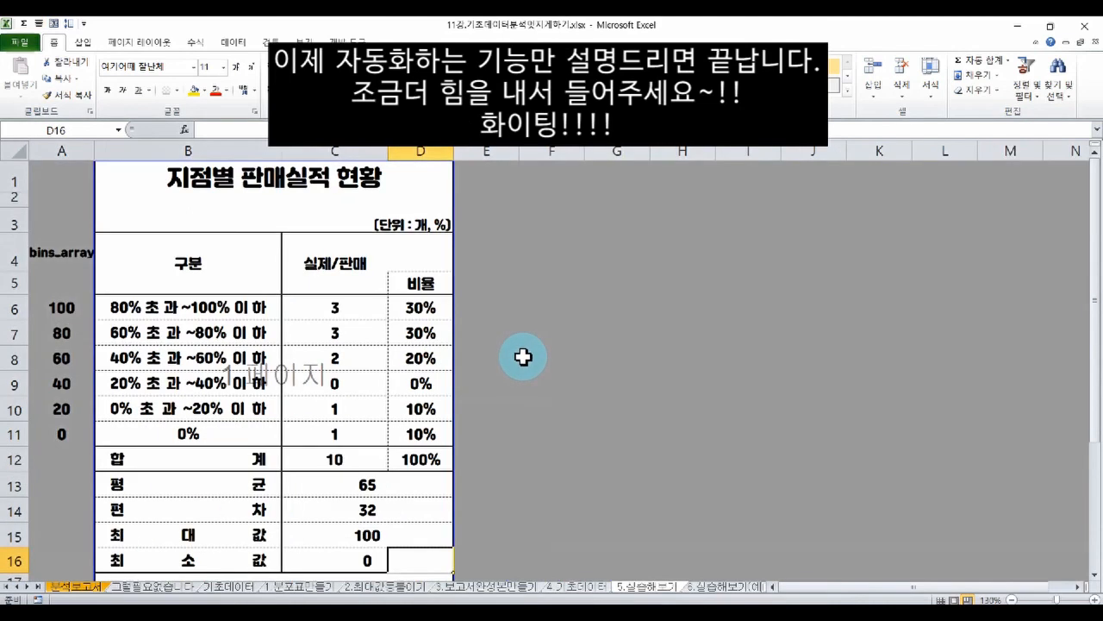
Step: Fill the report table's header cells B4:D5 with the yellow fill colour
click(524, 357)
drag(141, 256, 418, 273)
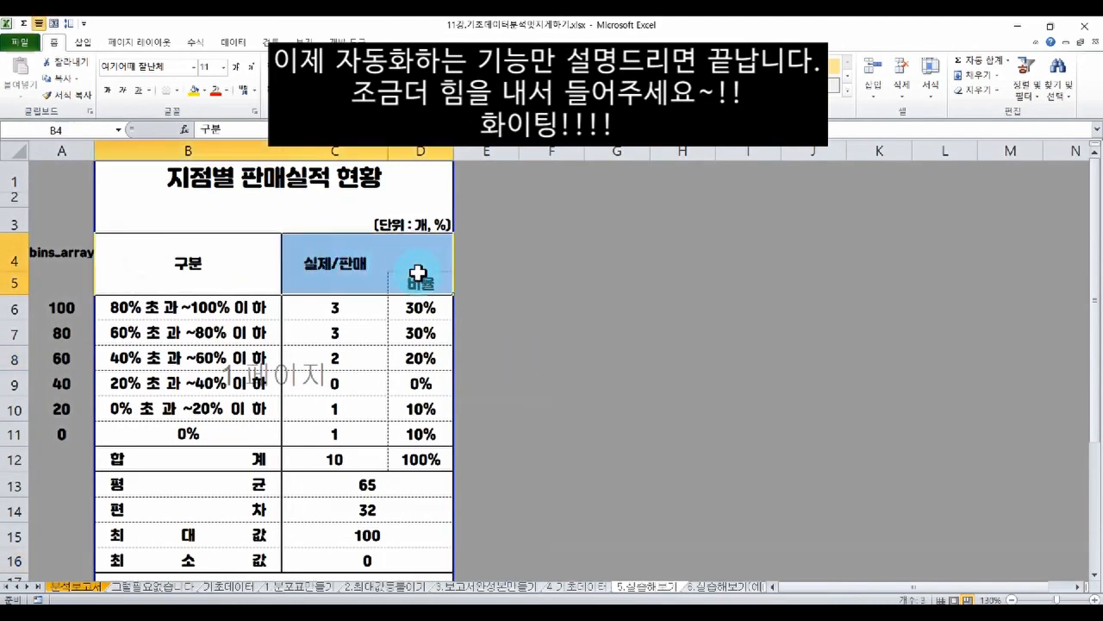
click(195, 90)
click(524, 257)
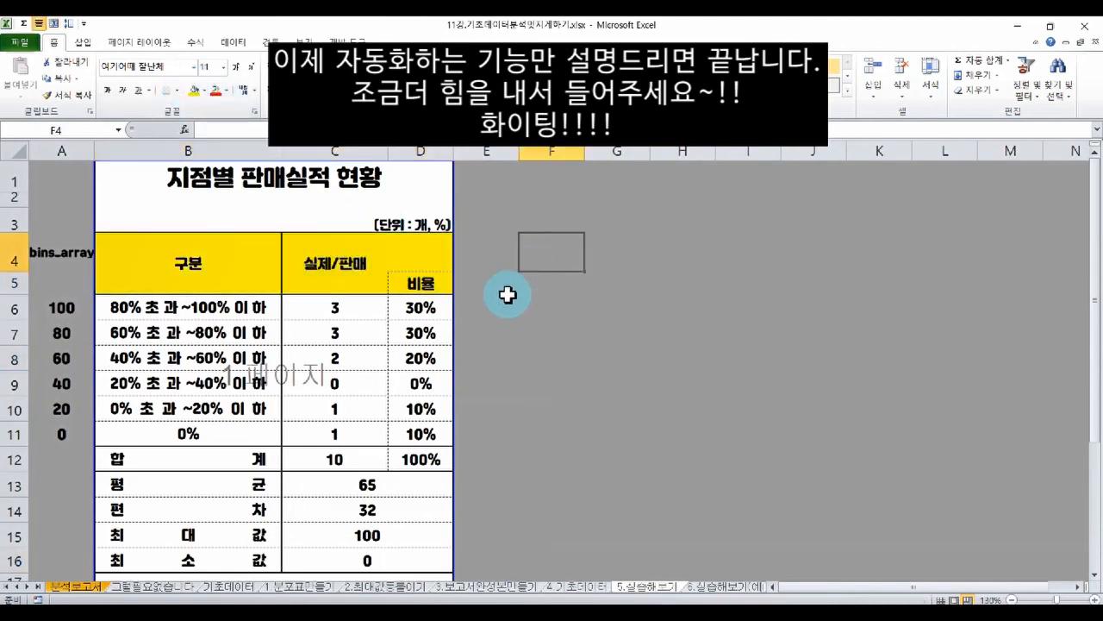
Step: Compare the branch source data on sheet 4.기초데이터 with the distribution on sheet 5.실습해보기, ending on the source data
click(362, 310)
click(576, 586)
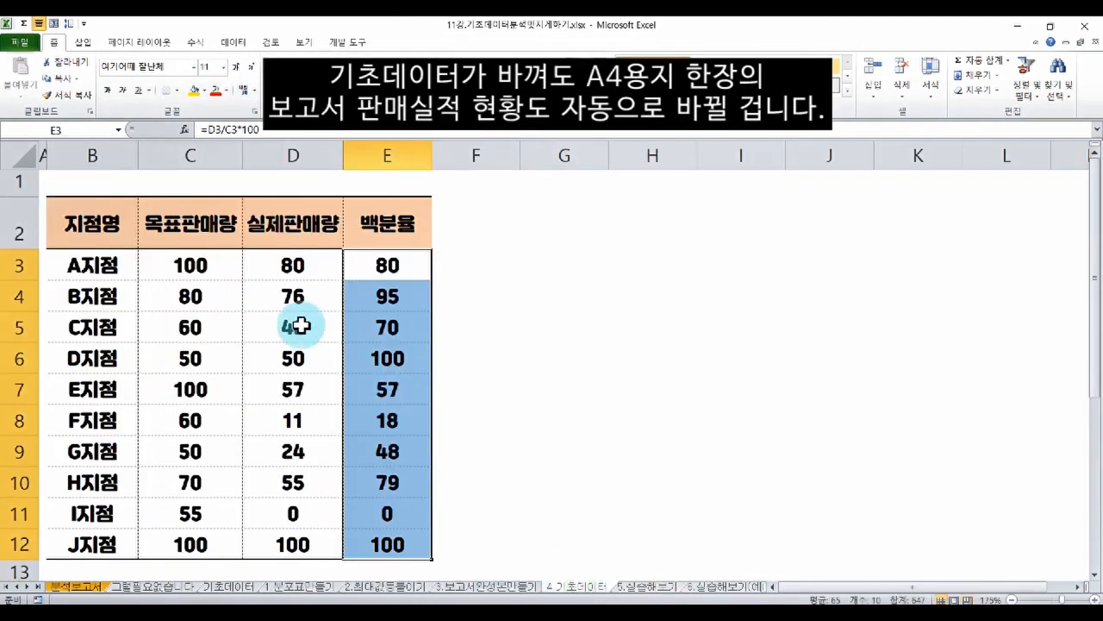
click(351, 328)
click(649, 586)
click(337, 342)
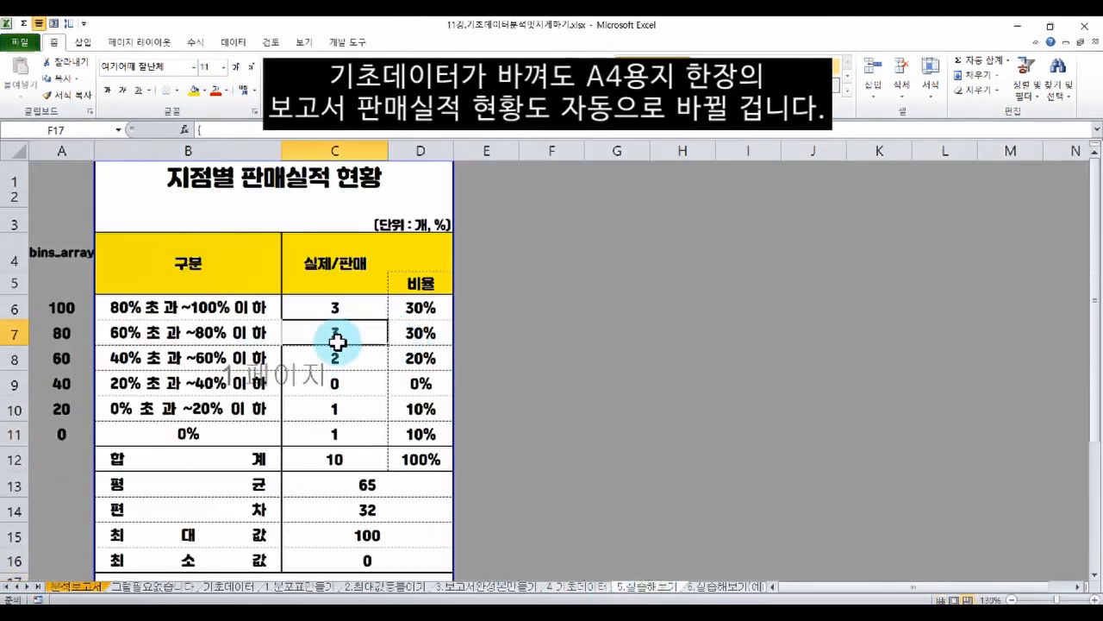
click(576, 586)
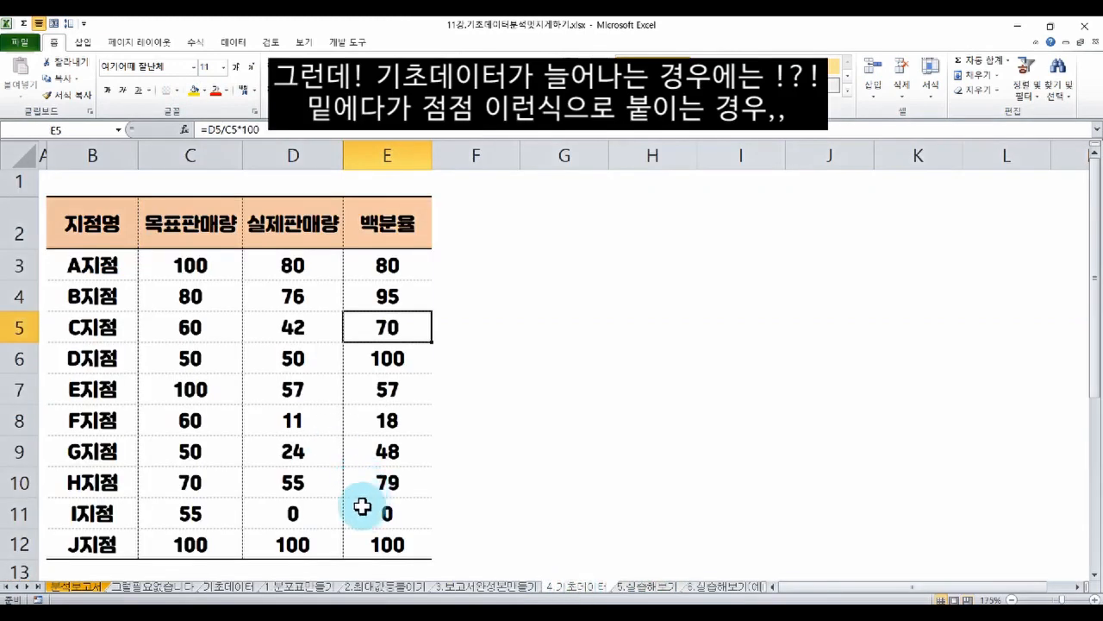
drag(19, 513, 19, 543)
right_click(19, 548)
key(Escape)
Step: Start a new data row below J지점 by entering the sample branch name dfksf in B13
click(115, 570)
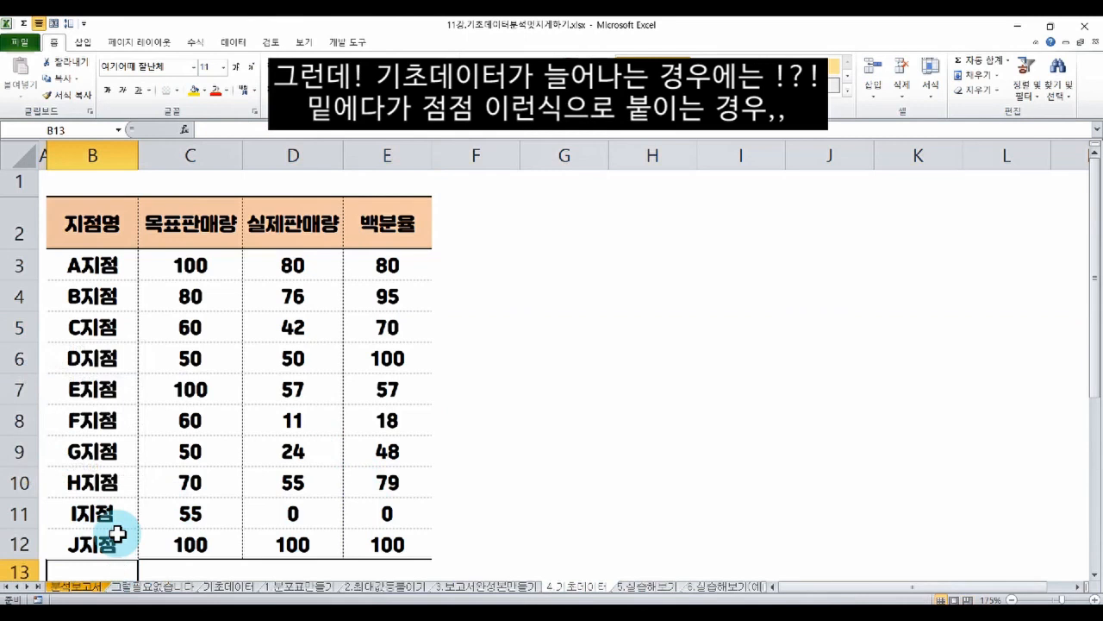
scroll(117, 534, down, 1)
text(dfksf)
key(Tab)
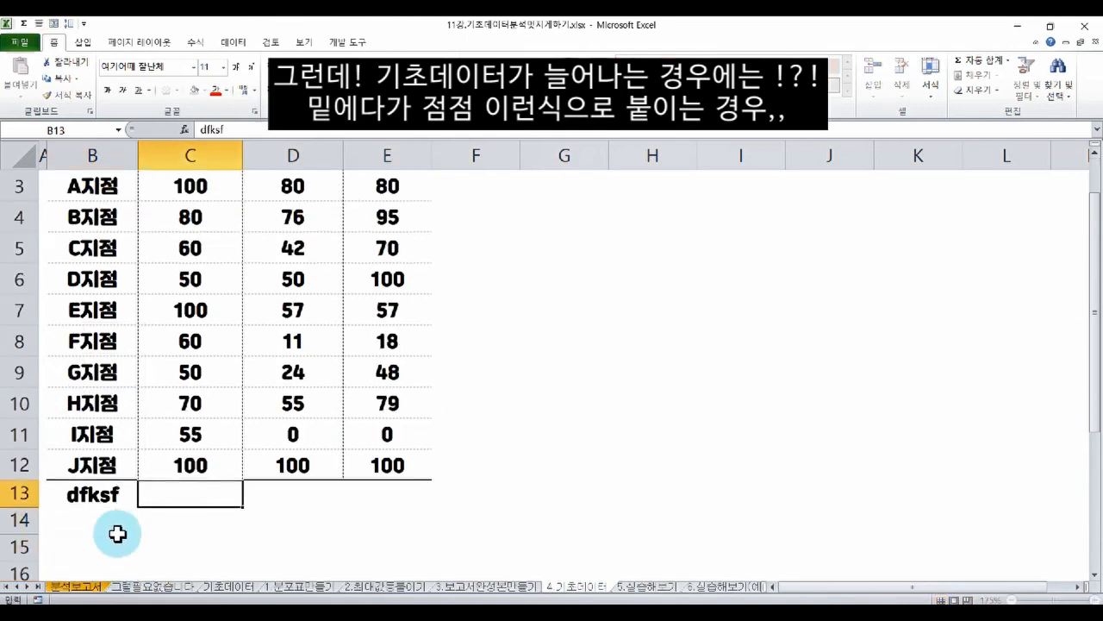
Step: Change the data range of the FREQUENCY array formula in C6:C11 on 5.실습해보기 to '4.기초데이터'!E:E, keeping it an array formula
click(627, 595)
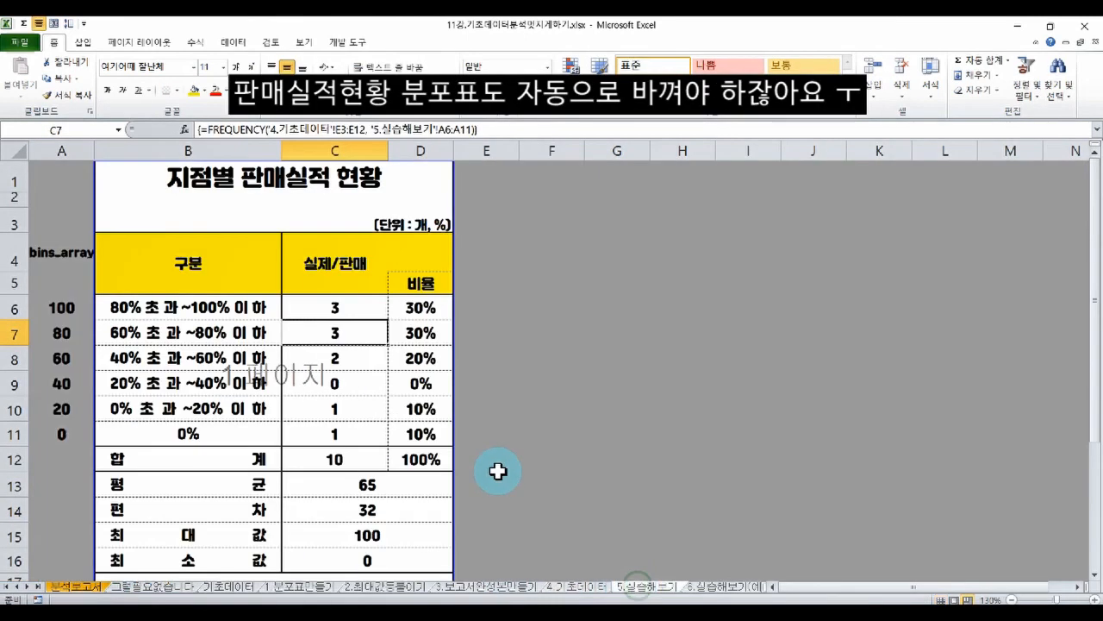
click(349, 308)
shift+click(334, 422)
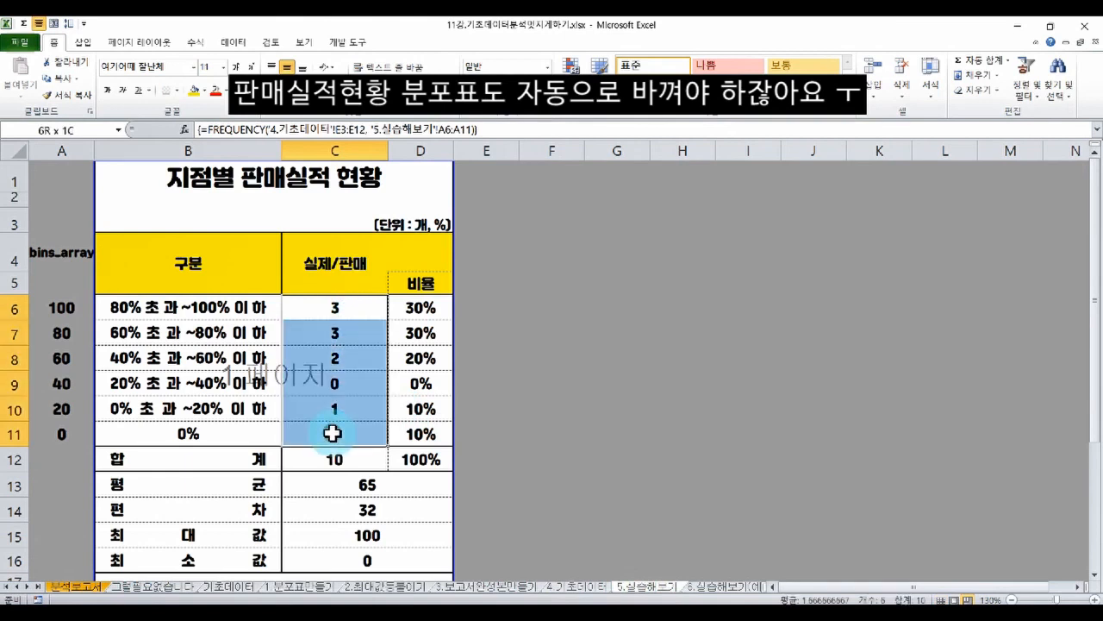
key(F2)
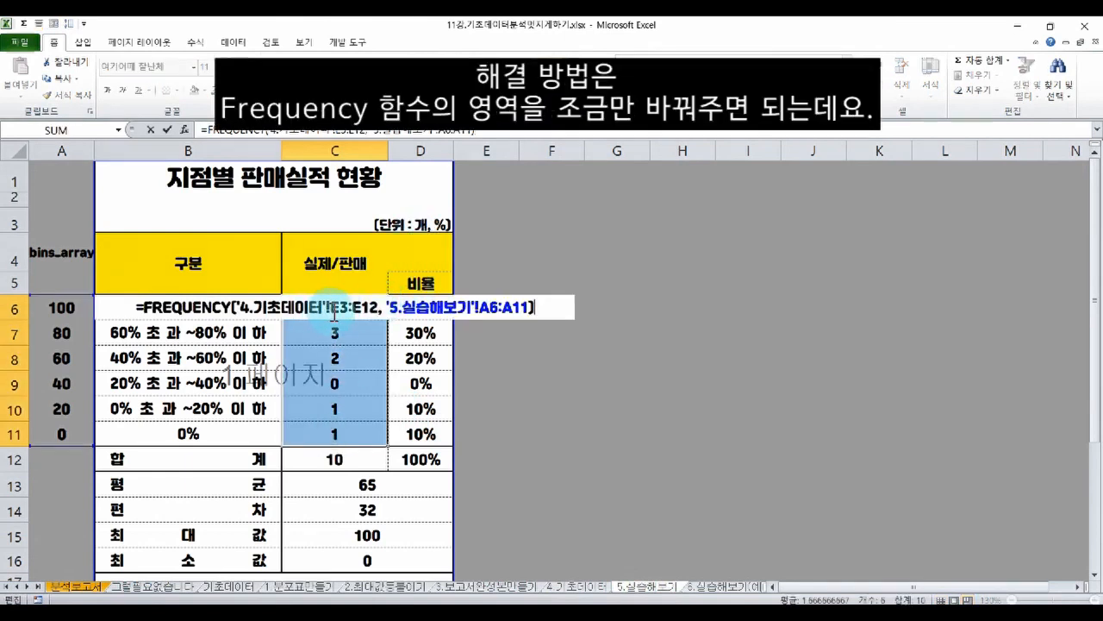
drag(335, 308, 355, 314)
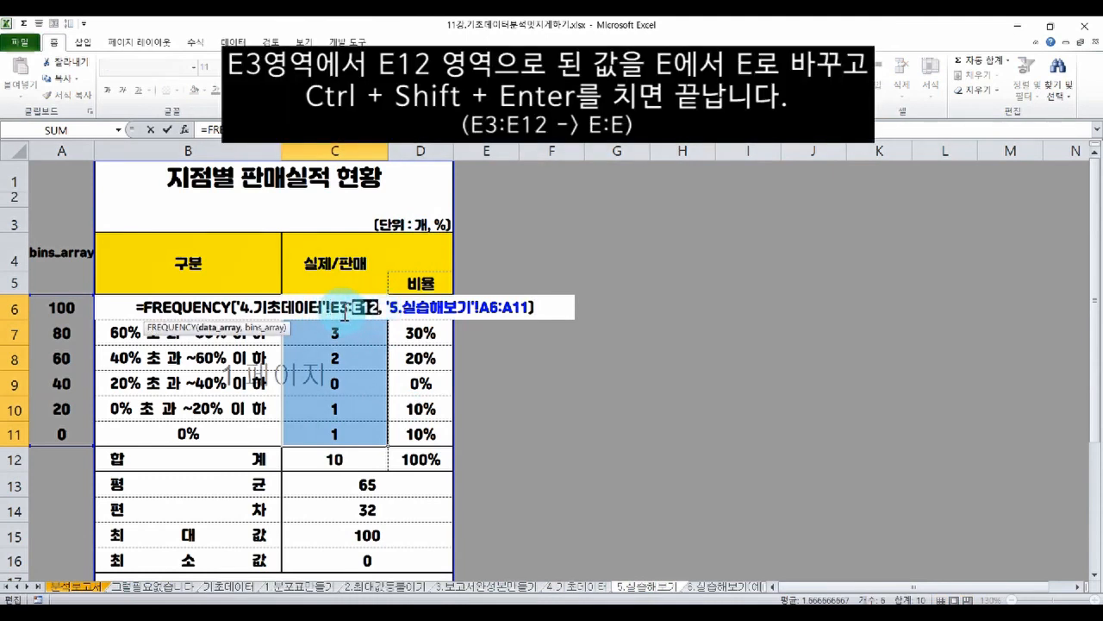
text(E)
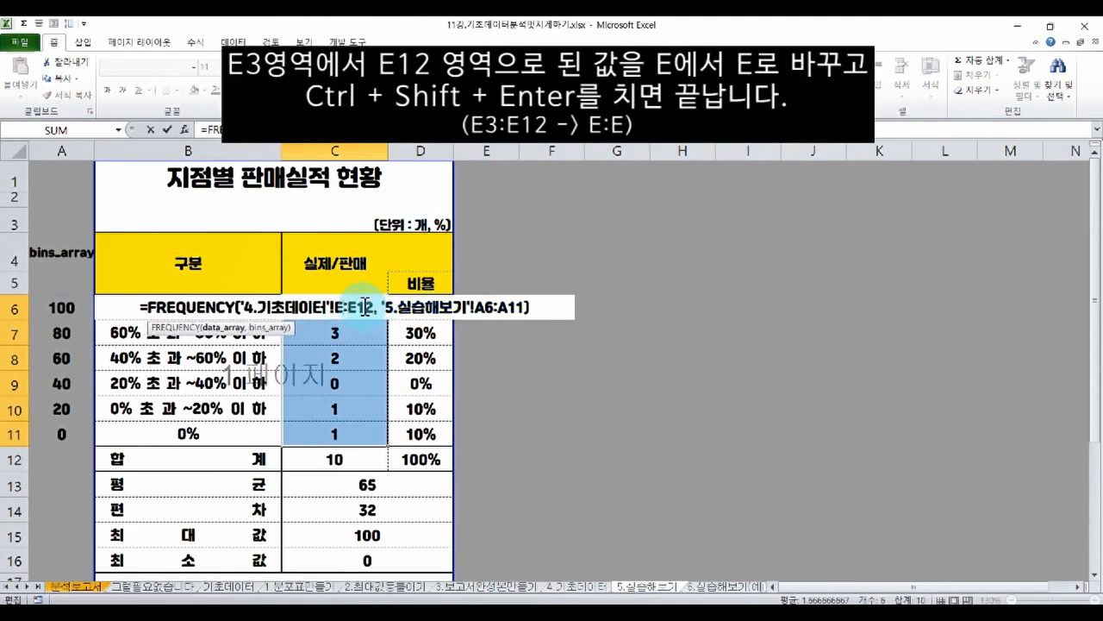
drag(363, 310, 369, 315)
key(BackSpace)
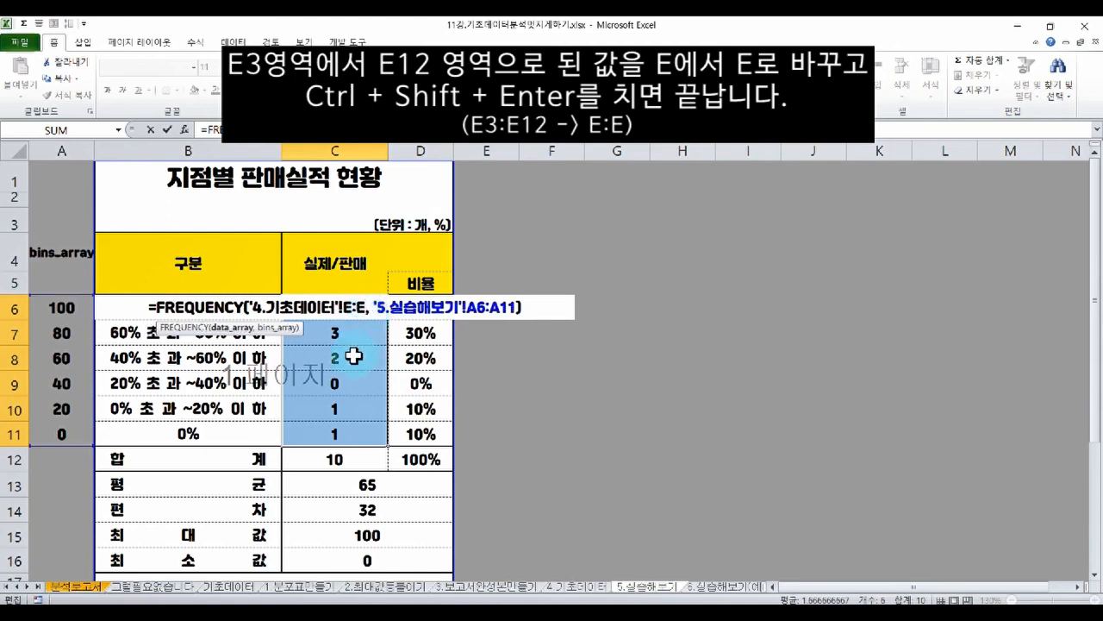
key(ctrl+shift+Return)
Step: Enter 100 as the new row's 백분율 in E13 on sheet 4.기초데이터
click(581, 587)
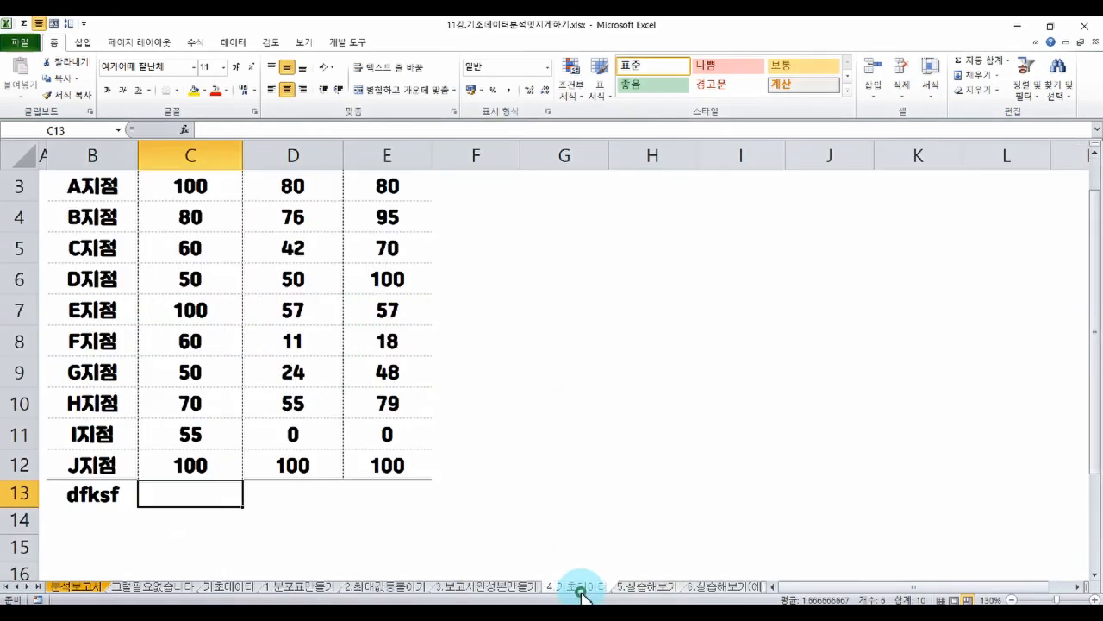
click(402, 500)
text(100)
key(Return)
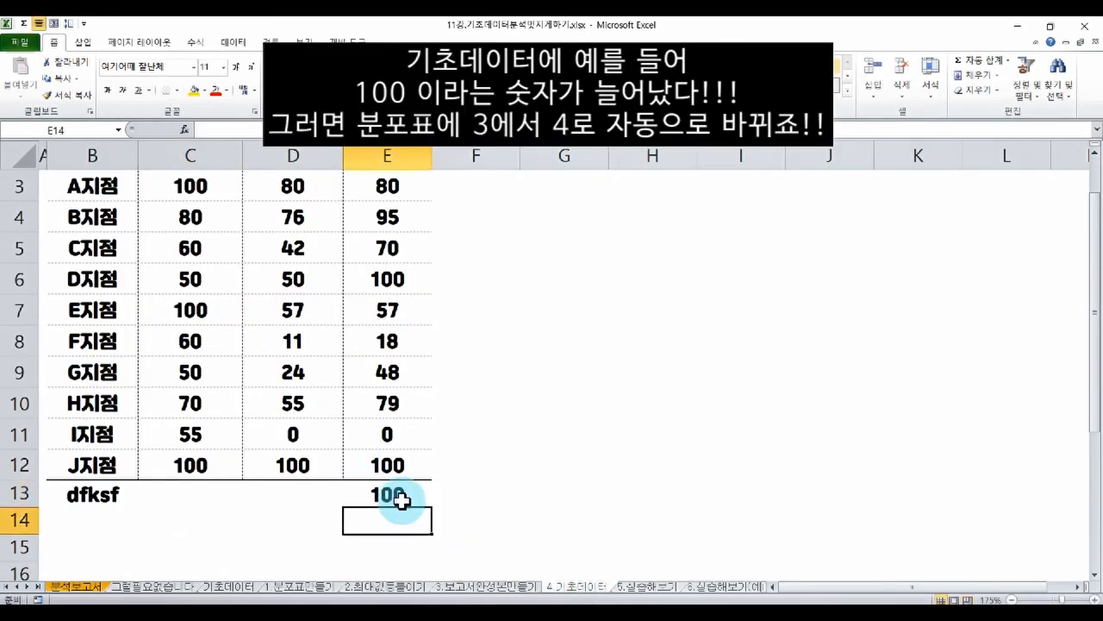
Step: Check the distribution and ratios on 5.실습해보기 against the extended source data, and view the practice sheet 6.실습해보기(예시파일)
click(635, 588)
click(331, 312)
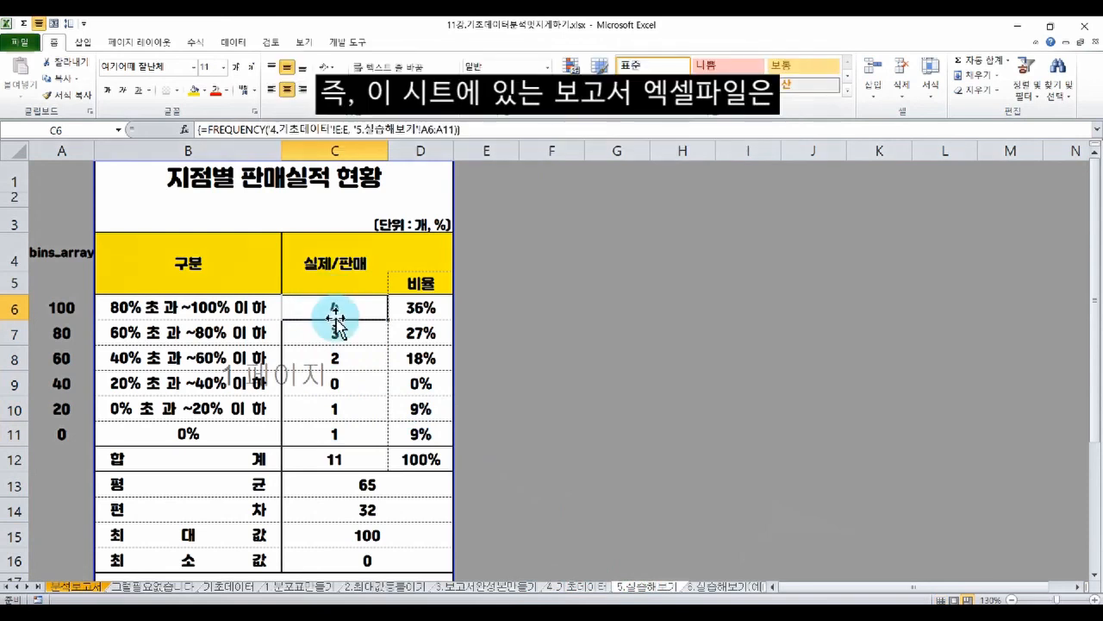
drag(100, 168, 432, 573)
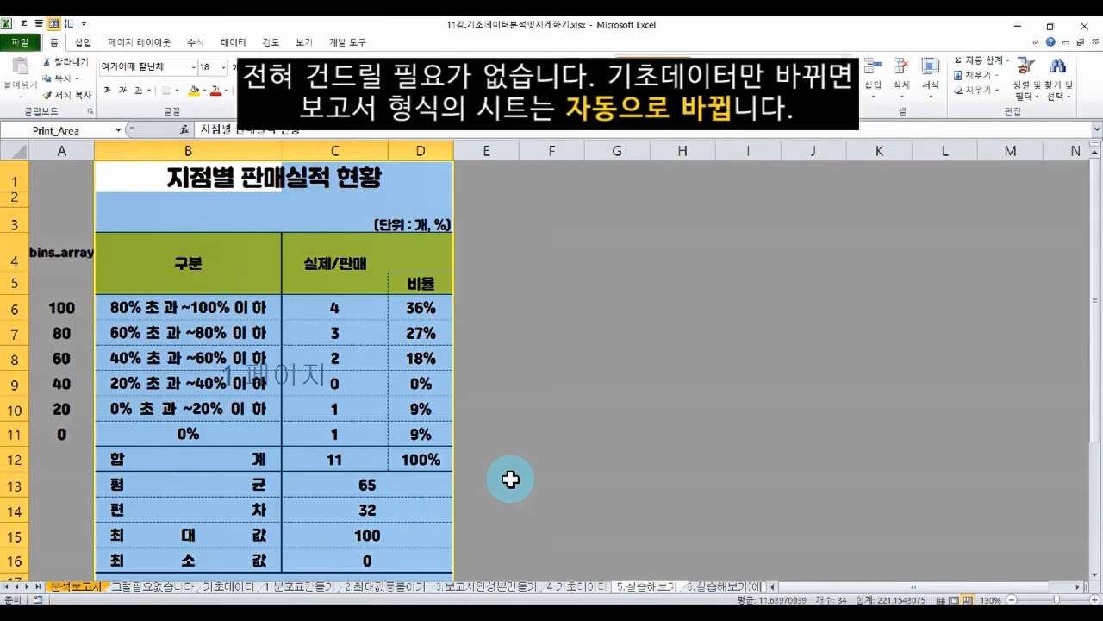
click(579, 586)
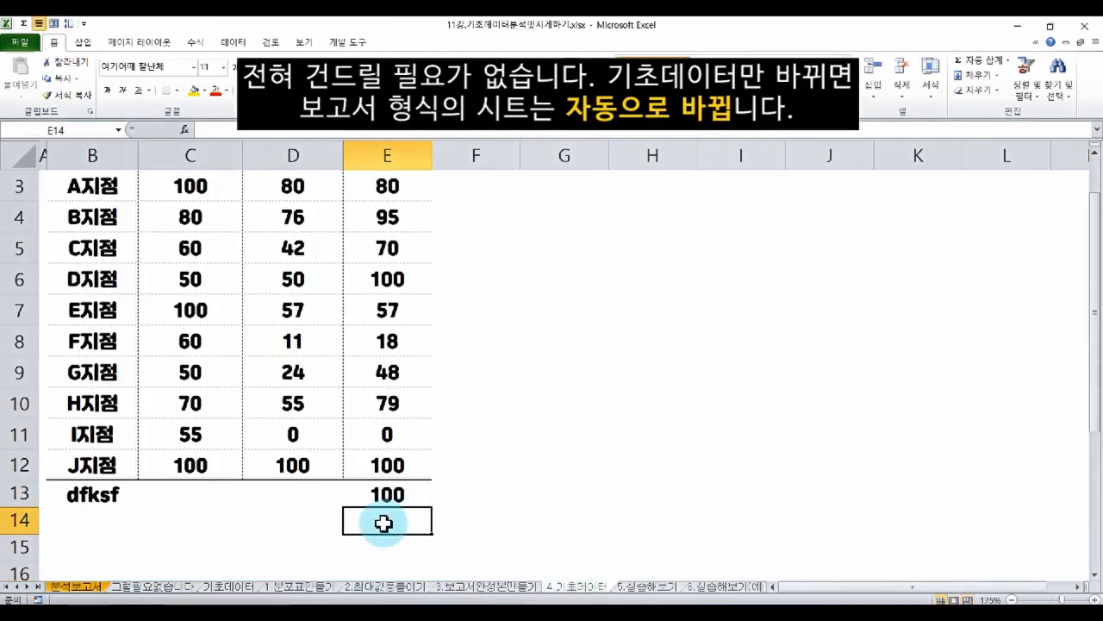
scroll(362, 495, up, 1)
scroll(355, 489, down, 2)
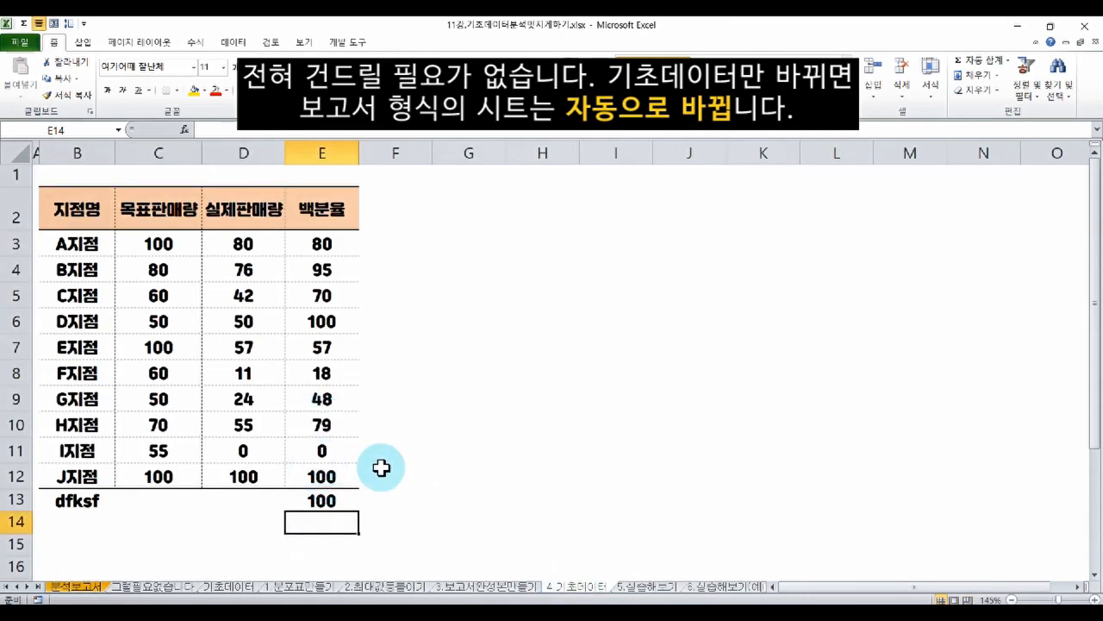
click(648, 586)
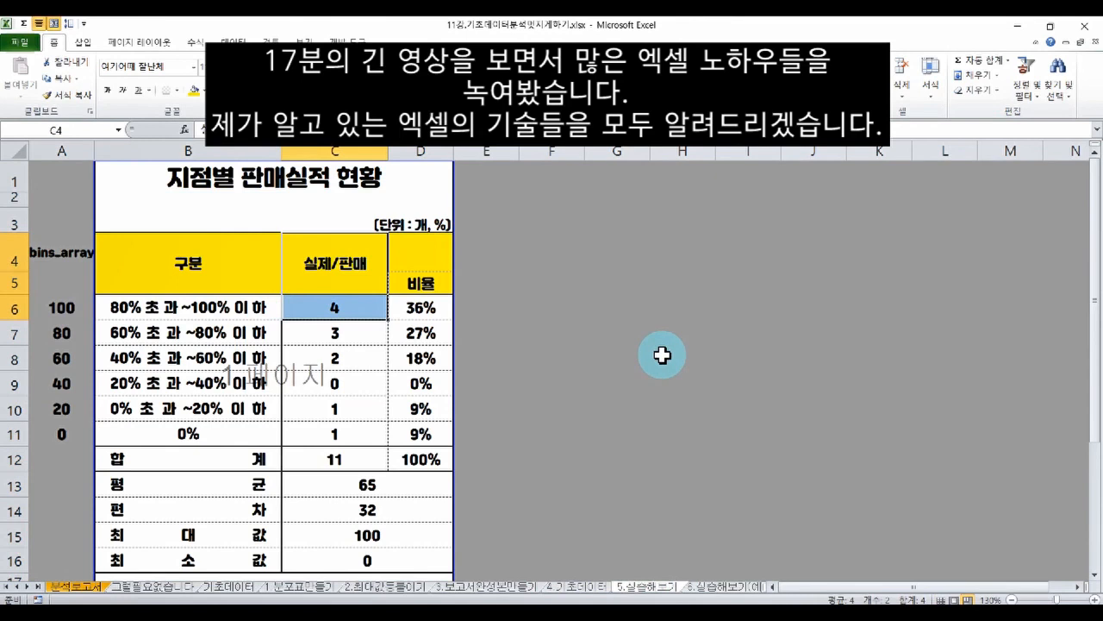
click(718, 585)
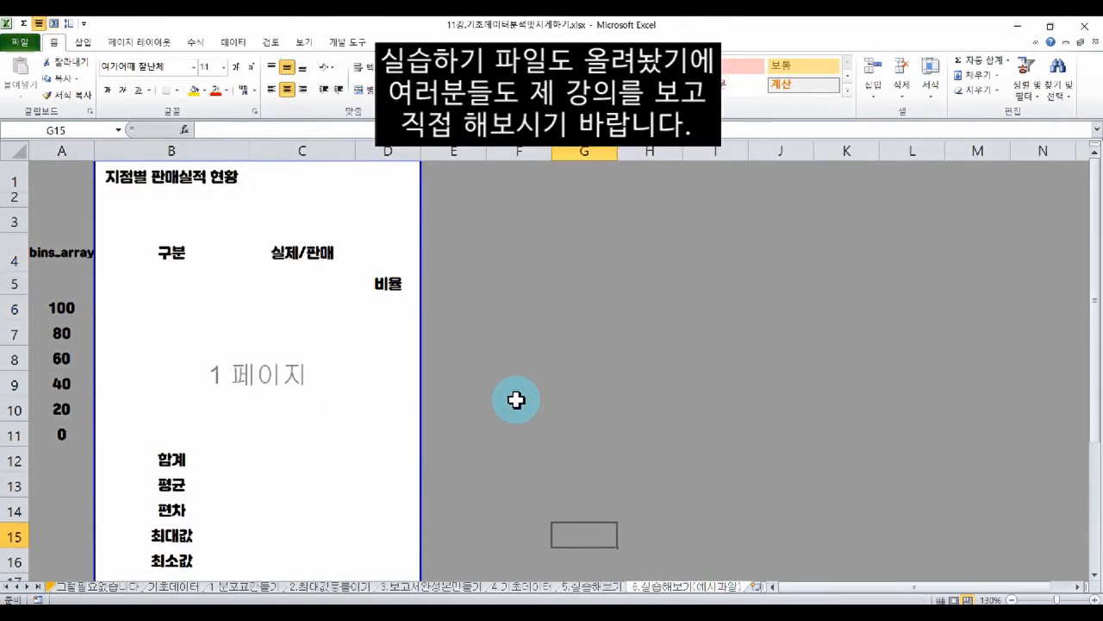